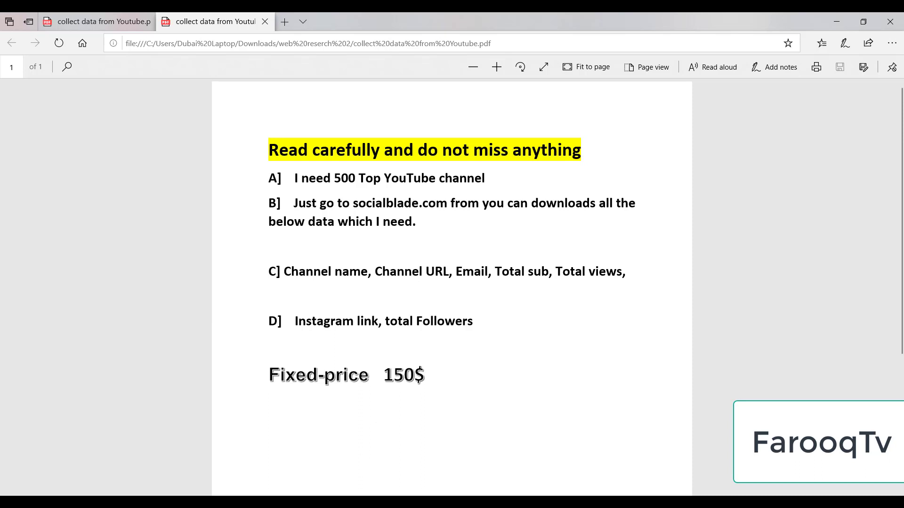
# Leave the task-brief PDF in Edge and bring up the Chrome new-tab window.
pyautogui.hotkey('alt', 'Tab')
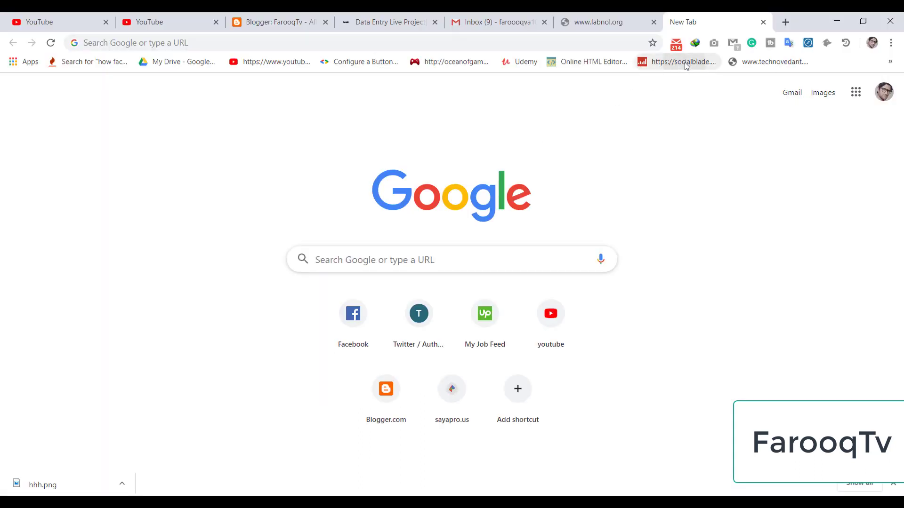
# Open Social Blade's Top 500 YouTube Channels list and go to the T-Series stats page.
pyautogui.click(683, 64)
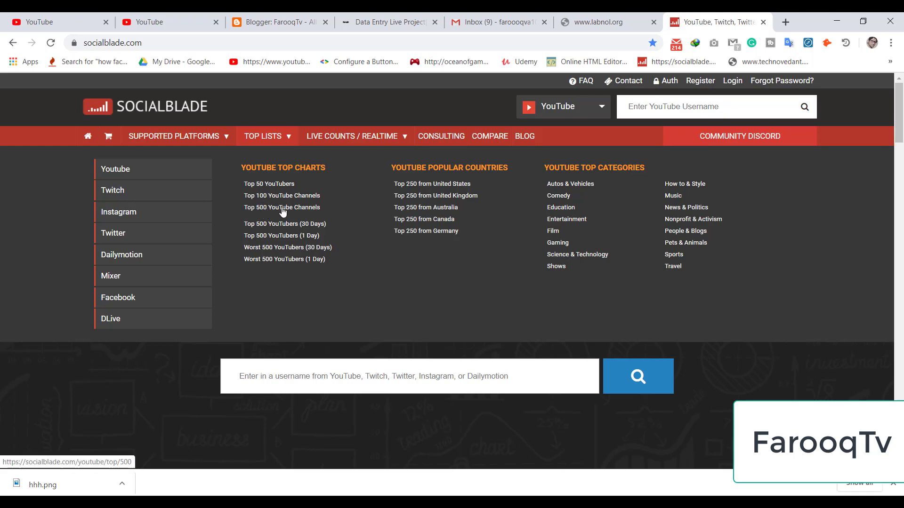
pyautogui.click(304, 208)
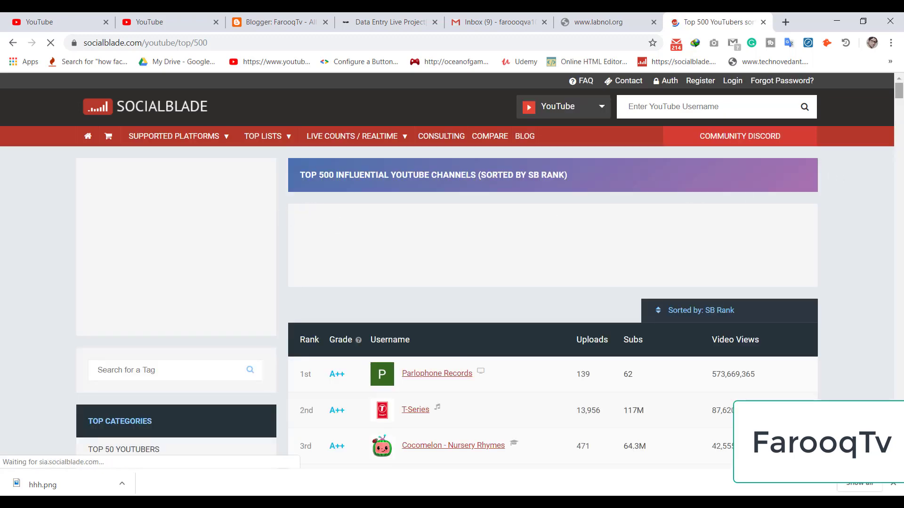
pyautogui.moveTo(899, 92)
pyautogui.mouseDown()
pyautogui.moveTo(899, 117)
pyautogui.moveTo(901, 101)
pyautogui.mouseUp()
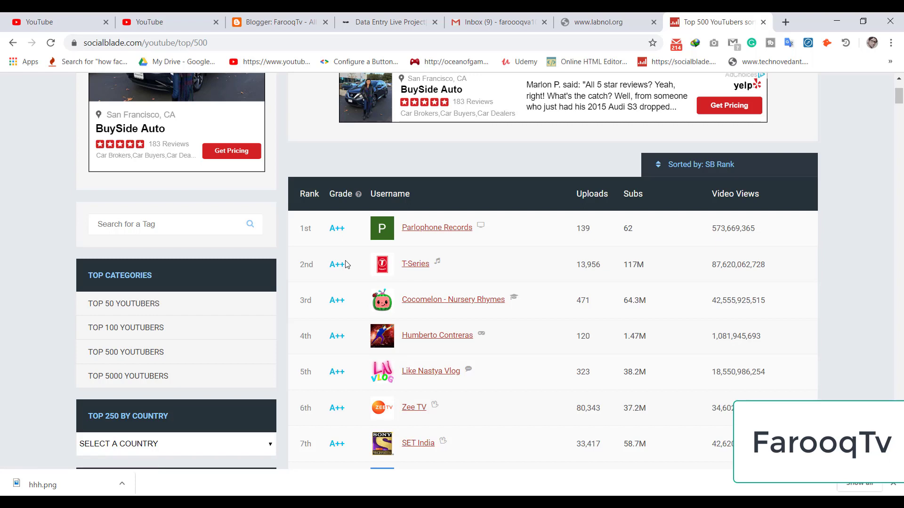
pyautogui.click(408, 270)
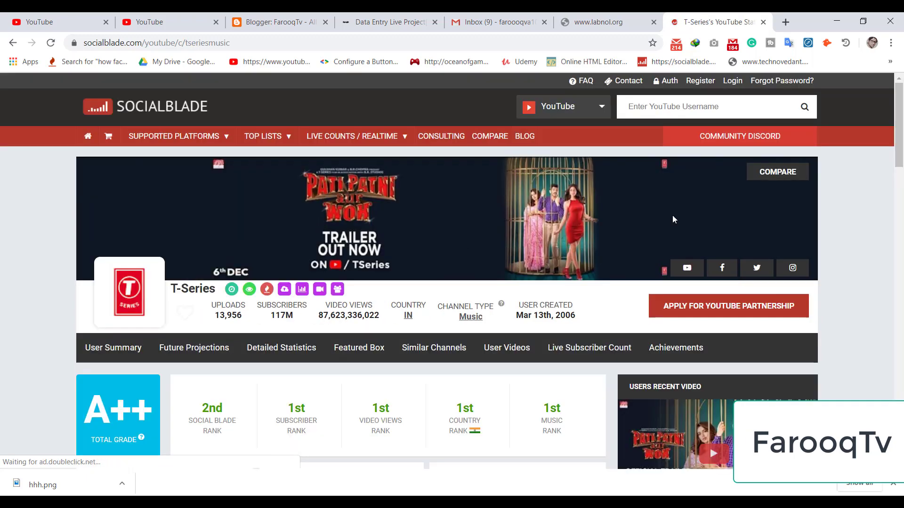
# Copy the channel name T-Series from Social Blade into cell A2.
pyautogui.scroll(-4, 898, 128)
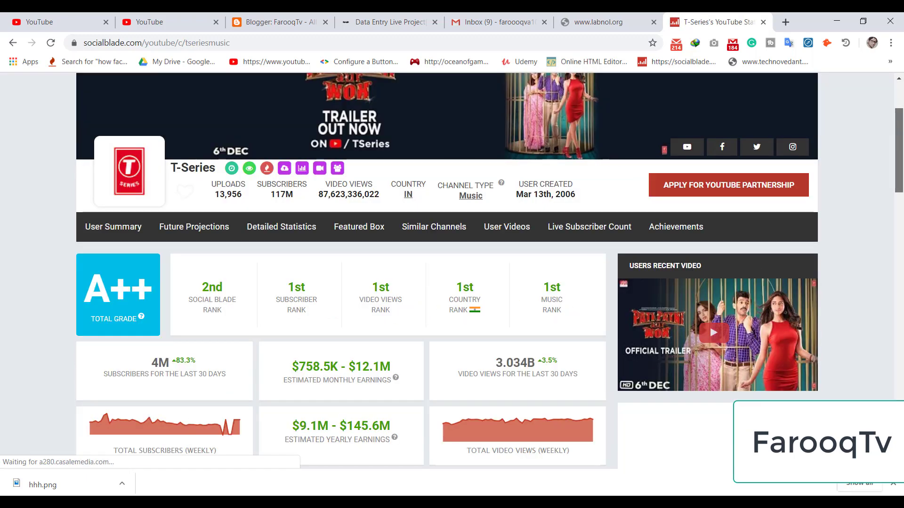
pyautogui.scroll(2, 898, 127)
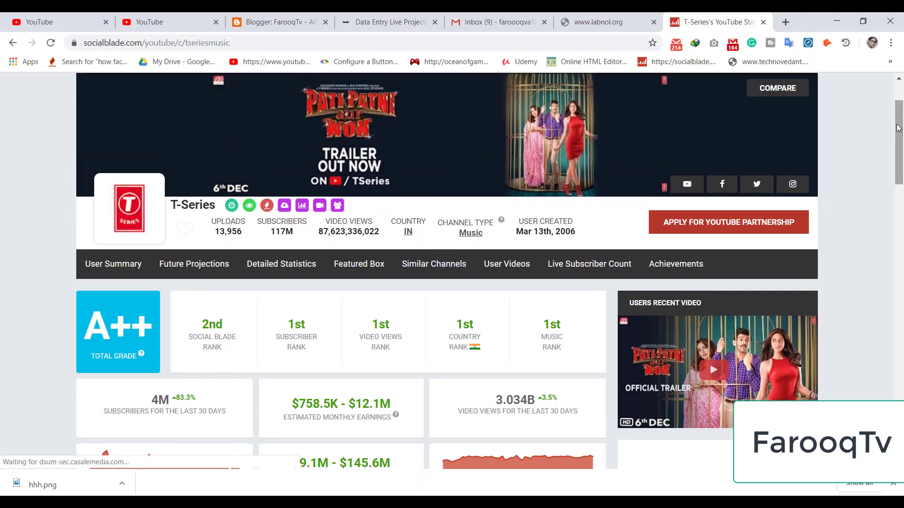
pyautogui.moveTo(171, 204)
pyautogui.mouseDown()
pyautogui.moveTo(208, 205)
pyautogui.moveTo(190, 206)
pyautogui.mouseUp()
pyautogui.tripleClick(197, 206)
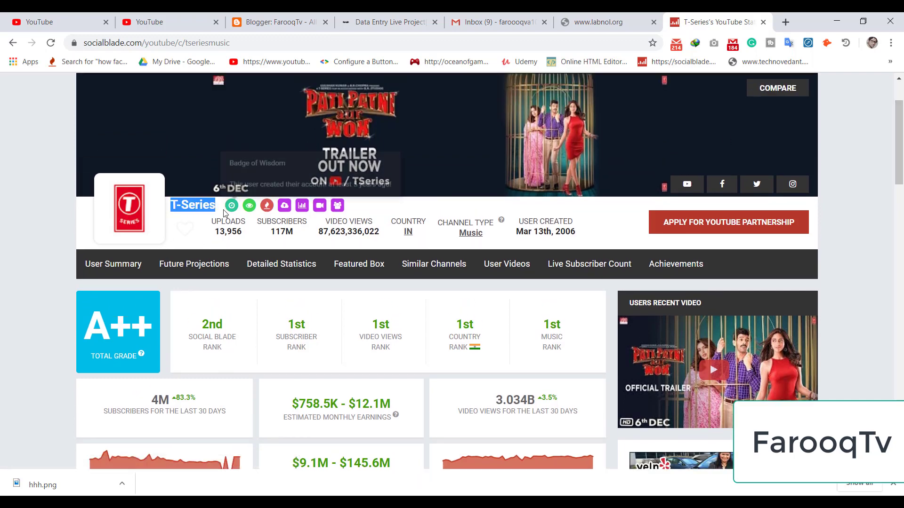
pyautogui.rightClick(197, 206)
pyautogui.click(210, 212)
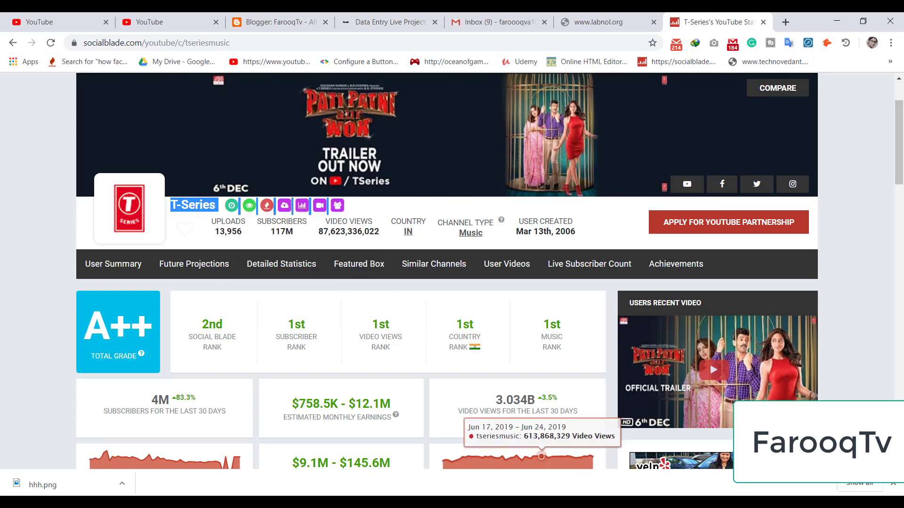
pyautogui.hotkey('alt', 'Tab')
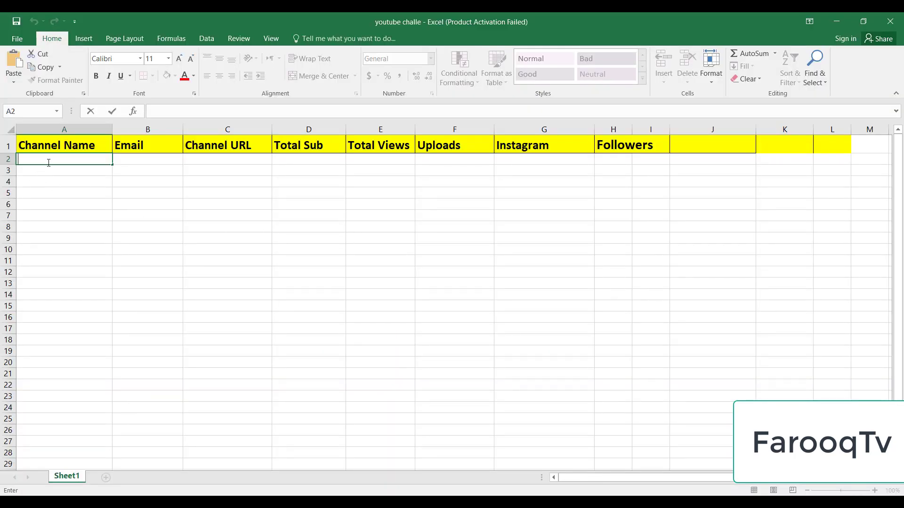
pyautogui.rightClick(49, 161)
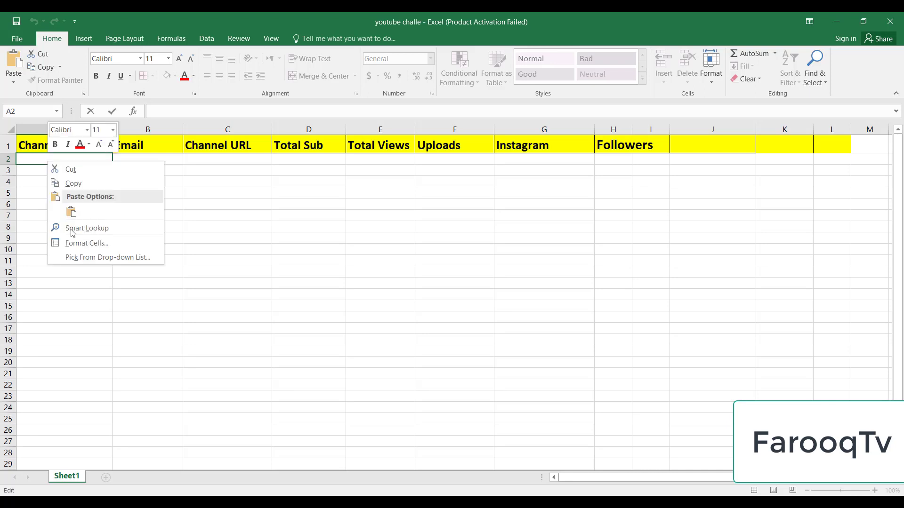
pyautogui.click(70, 223)
pyautogui.hotkey('ctrl', 'v')
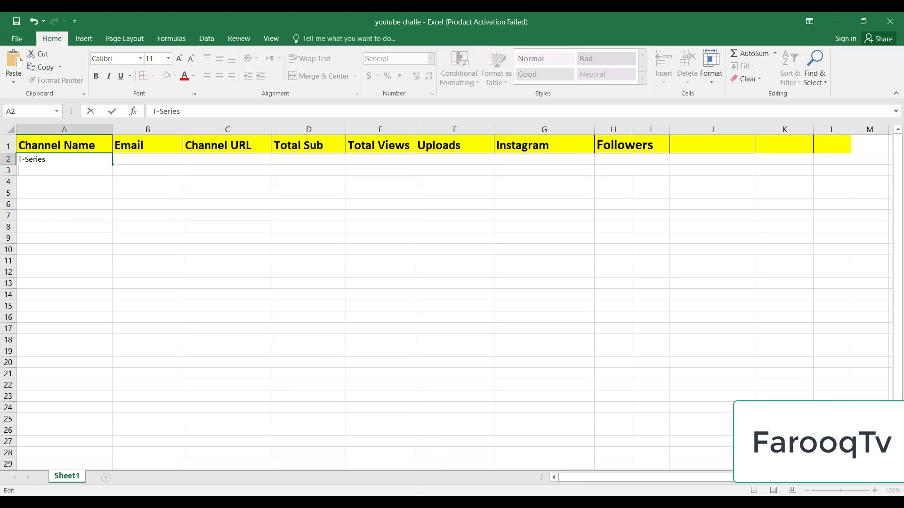
# Copy the 117M subscriber count into cell D2 under Total Sub.
pyautogui.hotkey('alt', 'Tab')
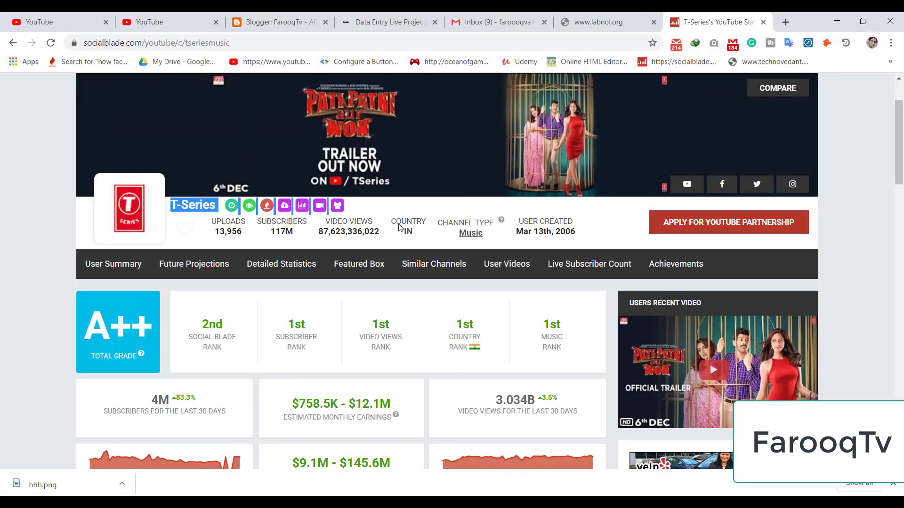
pyautogui.click(385, 208)
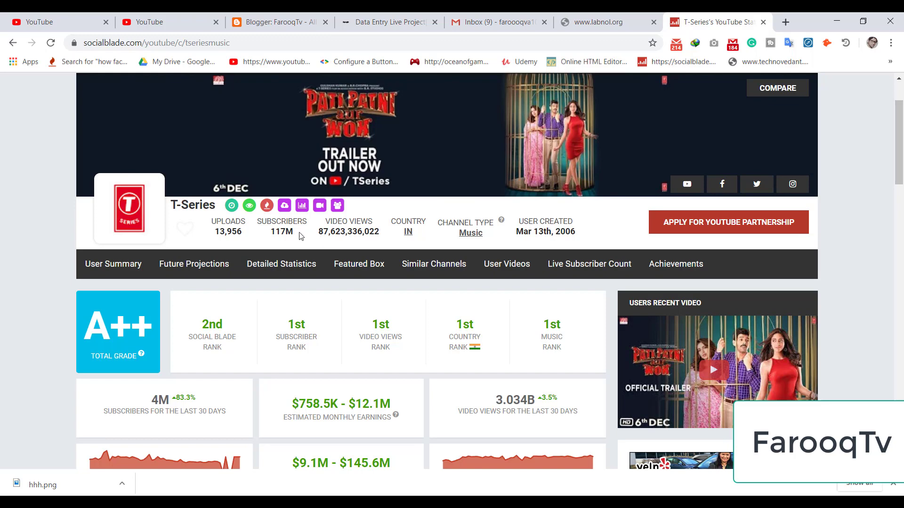
pyautogui.moveTo(292, 232); pyautogui.dragTo(272, 232)
pyautogui.rightClick(280, 231)
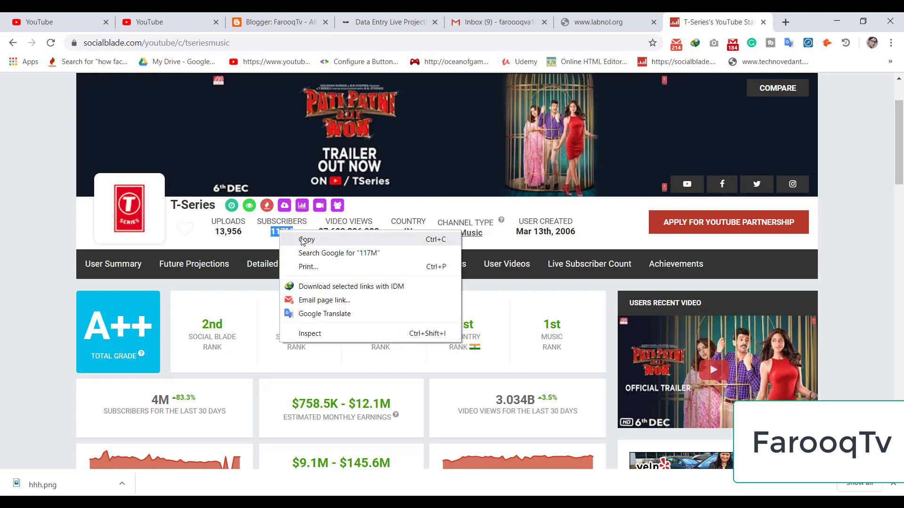
pyautogui.click(303, 239)
pyautogui.hotkey('alt', 'Tab')
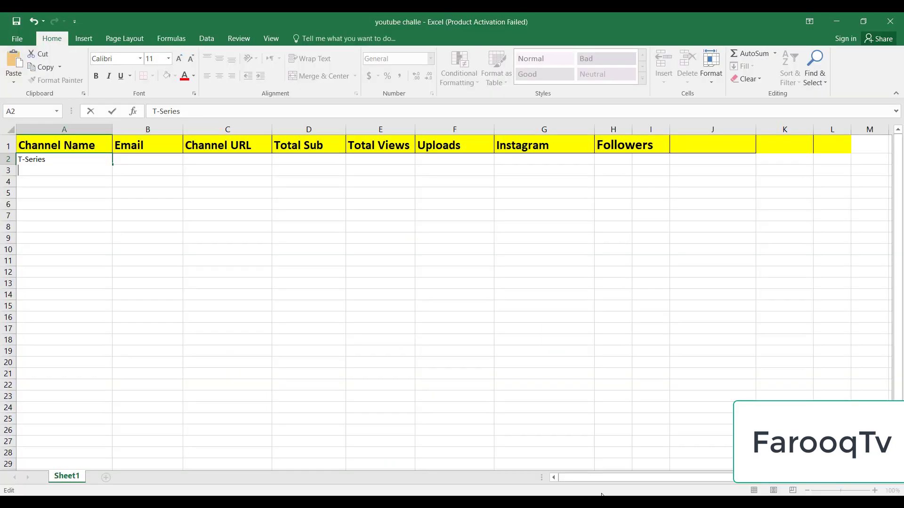
pyautogui.hotkey('alt', 'Return')
pyautogui.click(295, 162)
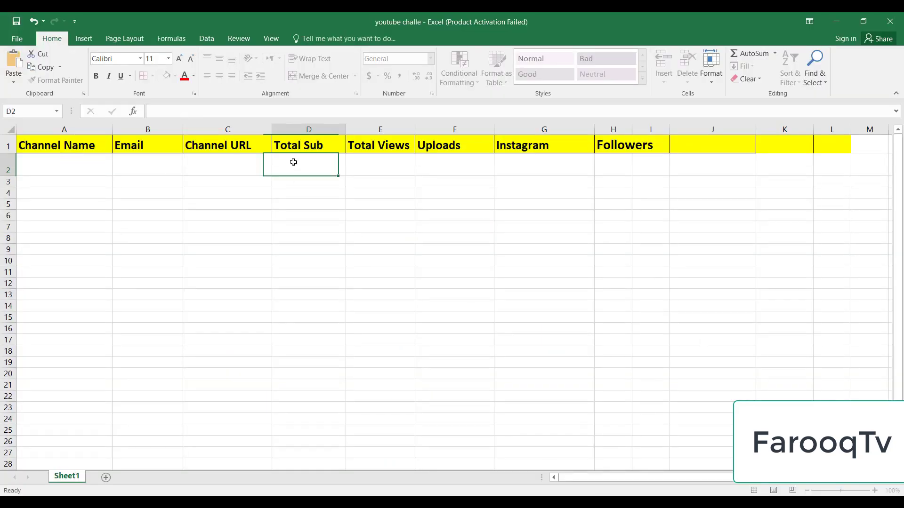
pyautogui.hotkey('alt', 'Return')
pyautogui.rightClick(294, 162)
pyautogui.click(313, 211)
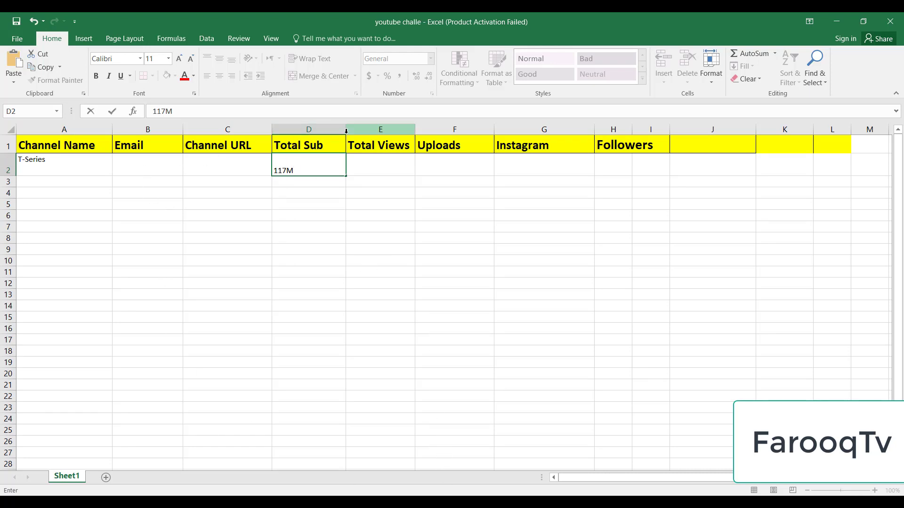
# Copy the 87,623,336,022 video views figure from Social Blade.
pyautogui.hotkey('alt', 'Tab')
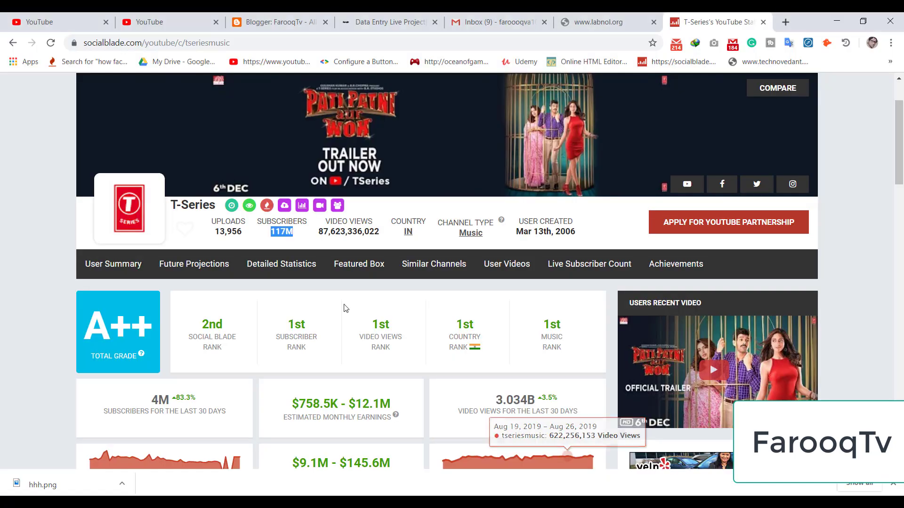
pyautogui.moveTo(379, 230); pyautogui.dragTo(315, 242)
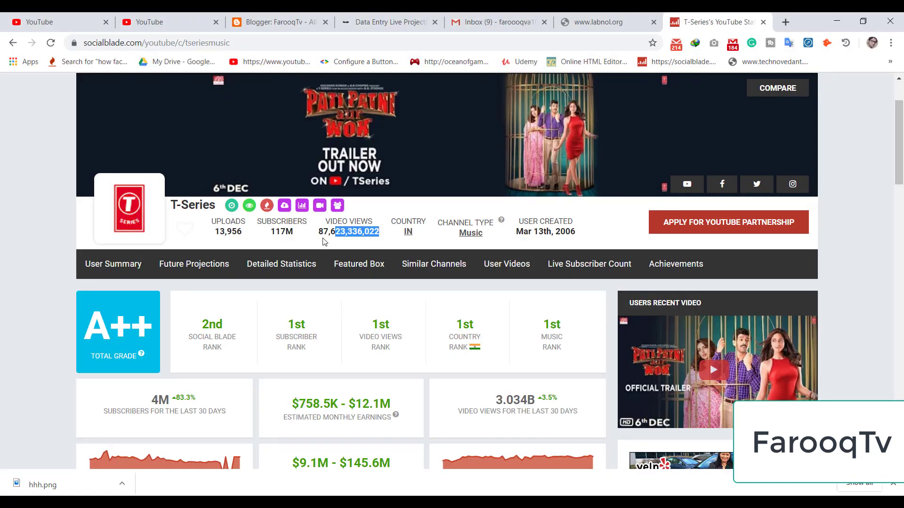
pyautogui.click(396, 237)
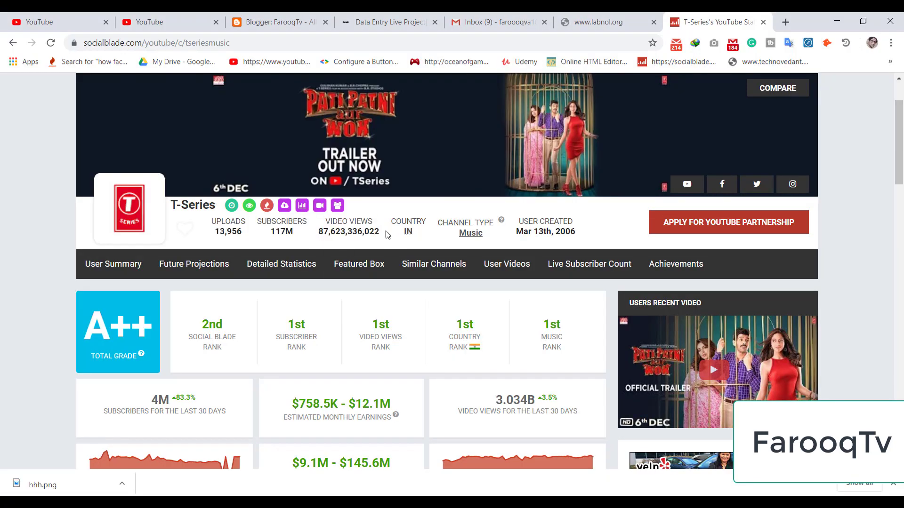
pyautogui.tripleClick(387, 234)
pyautogui.click(379, 234)
pyautogui.moveTo(380, 234); pyautogui.dragTo(325, 234)
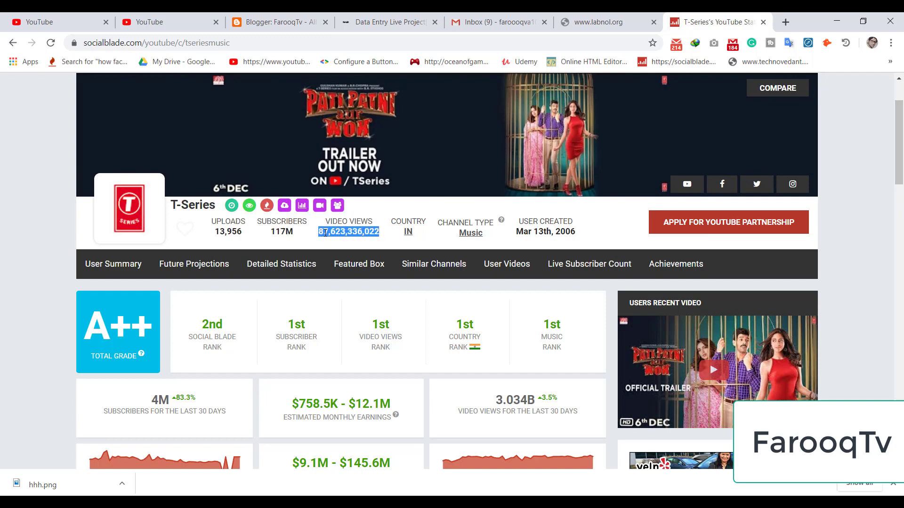
pyautogui.rightClick(325, 234)
pyautogui.click(349, 239)
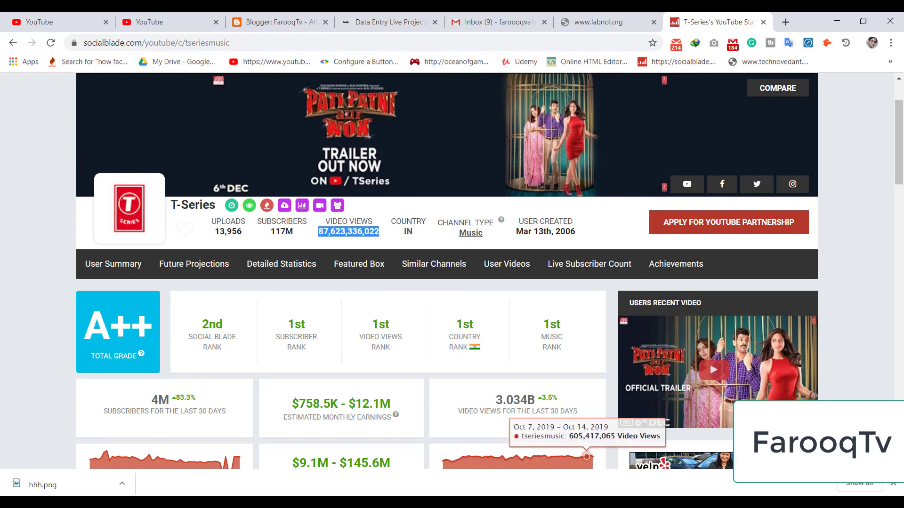
pyautogui.hotkey('alt', 'Tab')
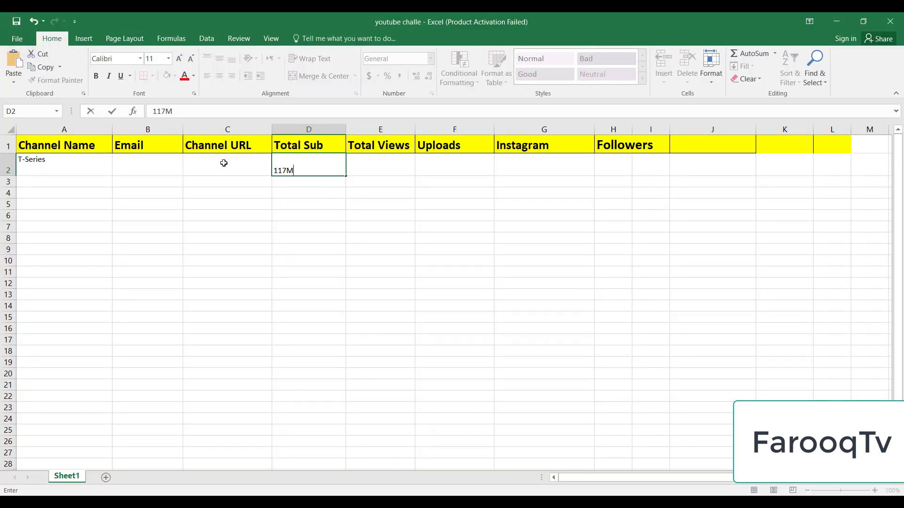
# Paste 87,623,336,022 into cell E2 under Total Views.
pyautogui.click(370, 164)
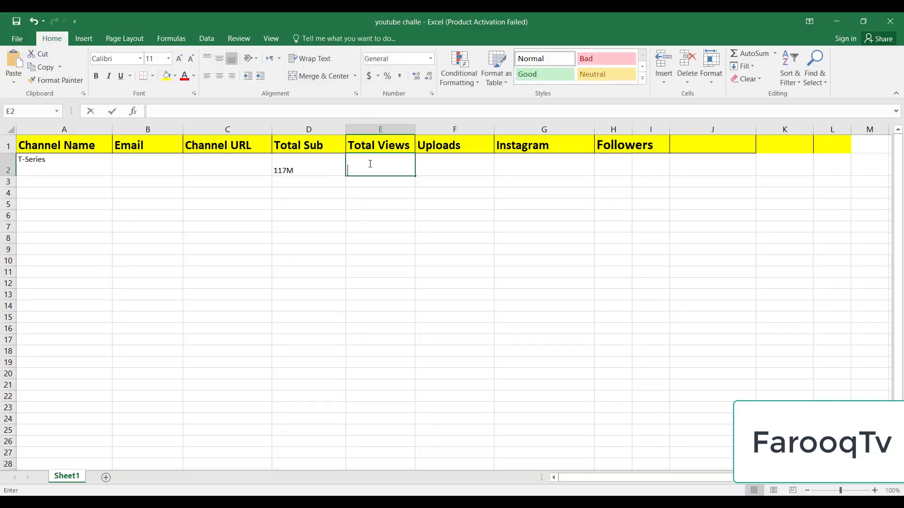
pyautogui.rightClick(369, 163)
pyautogui.click(395, 216)
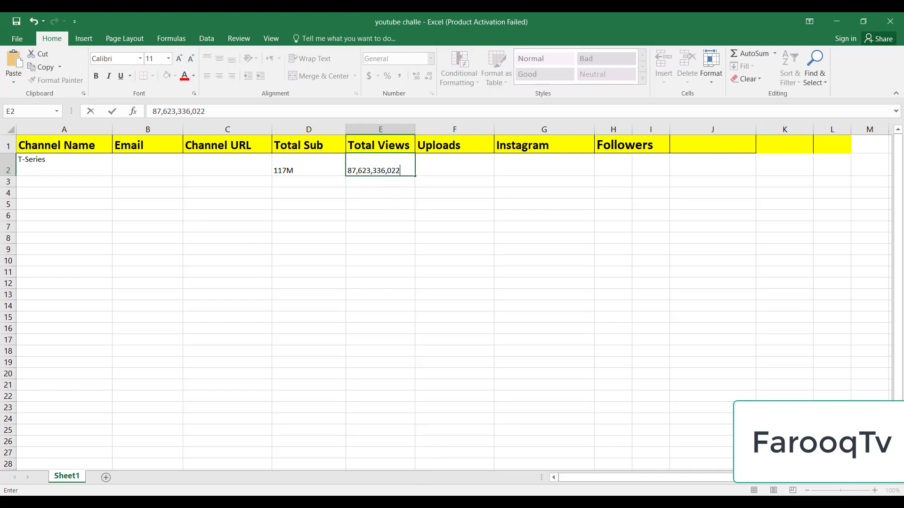
# Back on Social Blade, dismiss the favourite login notice and open T-Series's Instagram profile.
pyautogui.click(383, 452)
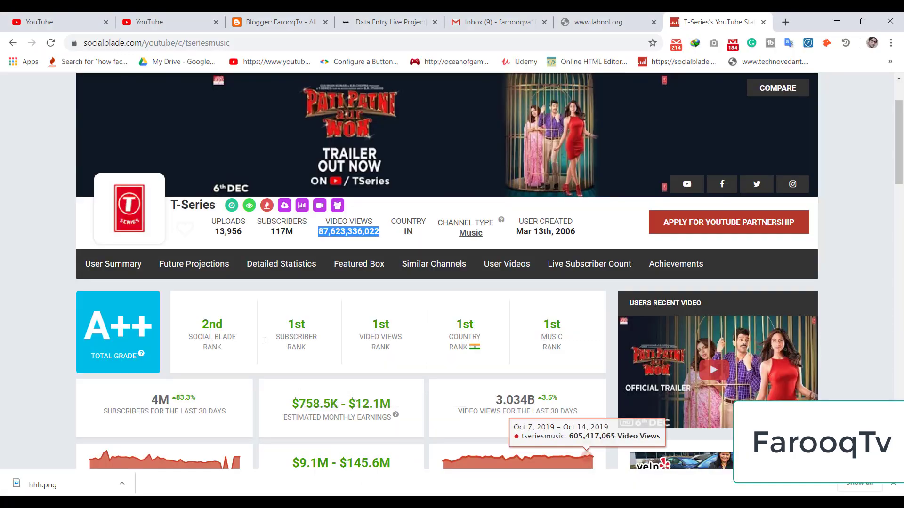
pyautogui.click(185, 228)
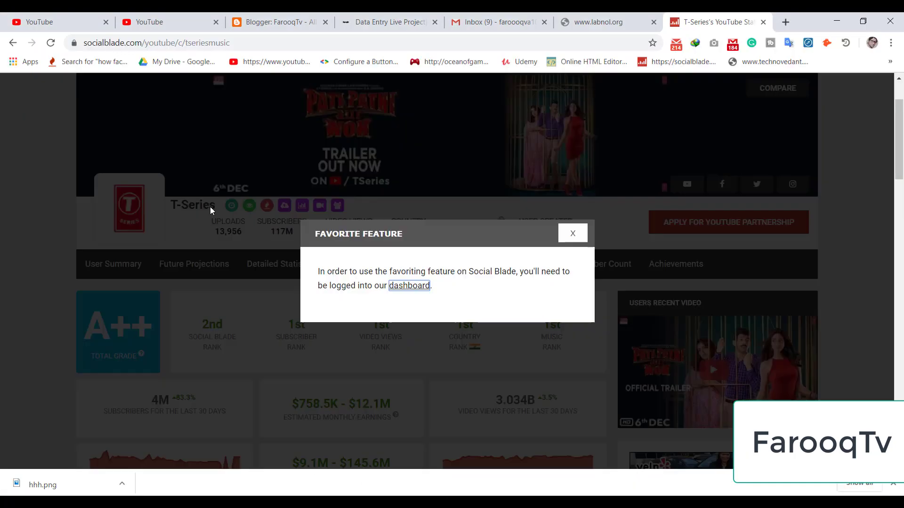
pyautogui.click(571, 233)
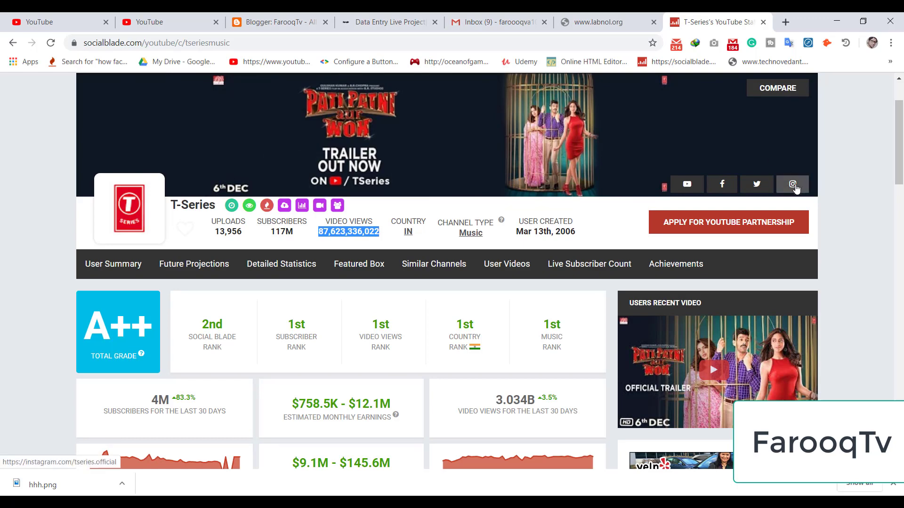
pyautogui.click(793, 184)
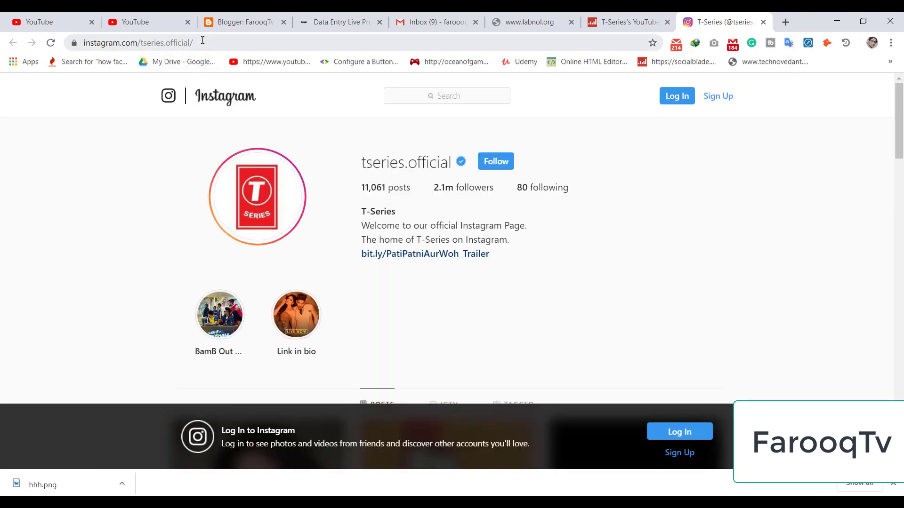
# Copy the tseries.official Instagram profile address into cell G2.
pyautogui.click(202, 41)
pyautogui.rightClick(107, 45)
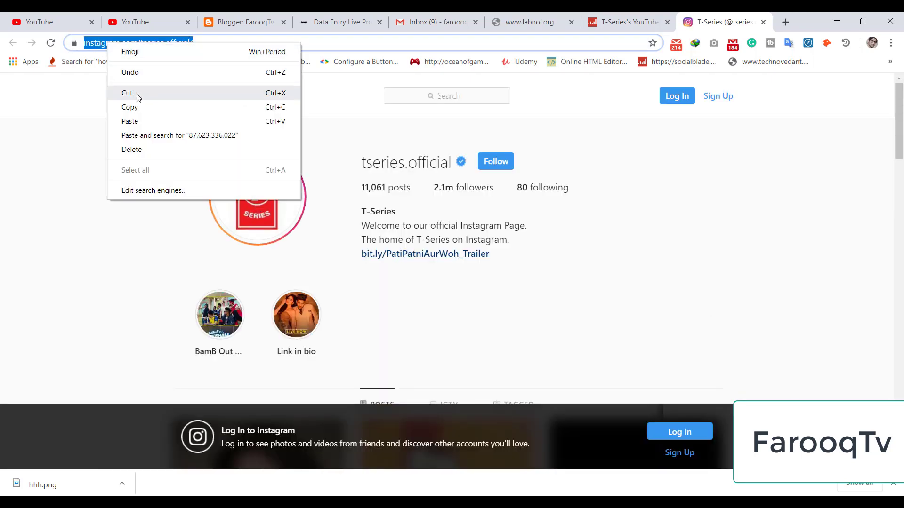
pyautogui.click(133, 109)
pyautogui.hotkey('alt', 'Tab')
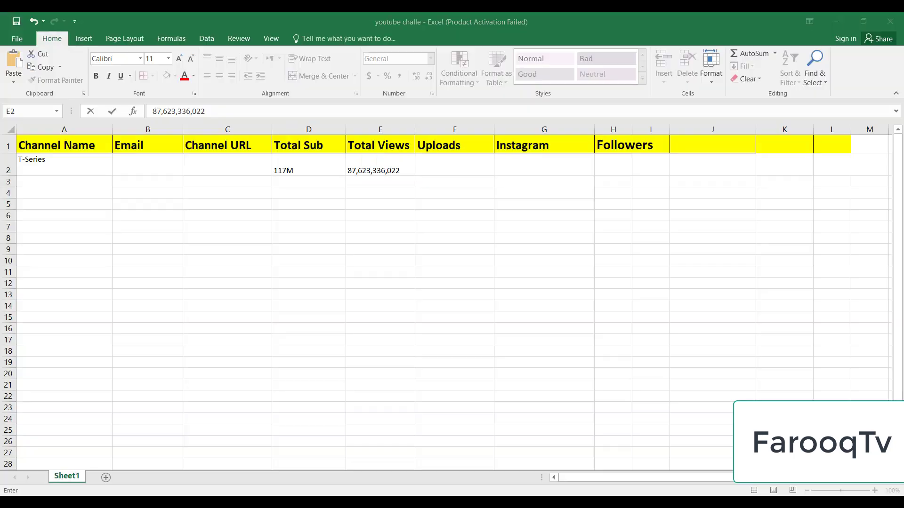
pyautogui.click(512, 168)
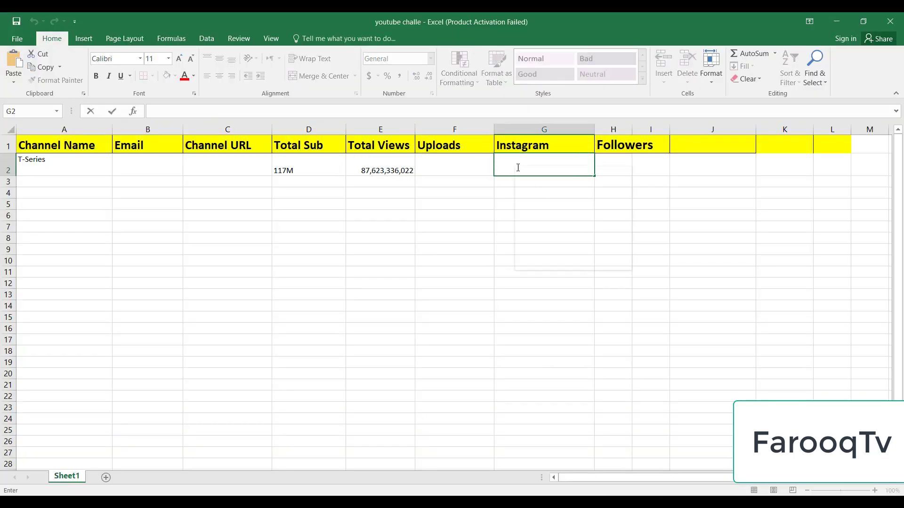
pyautogui.rightClick(516, 166)
pyautogui.click(538, 217)
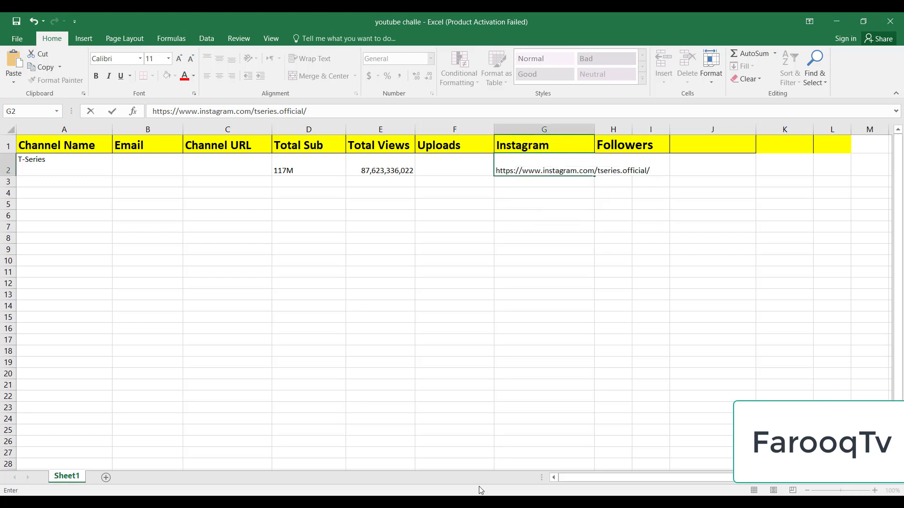
# Copy the '2.1m followers' text from the Instagram profile.
pyautogui.hotkey('alt', 'Tab')
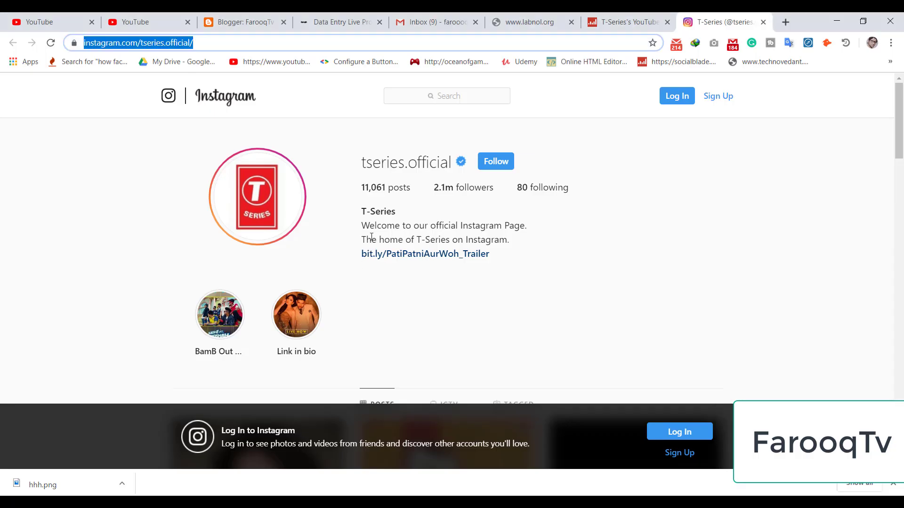
pyautogui.click(427, 188)
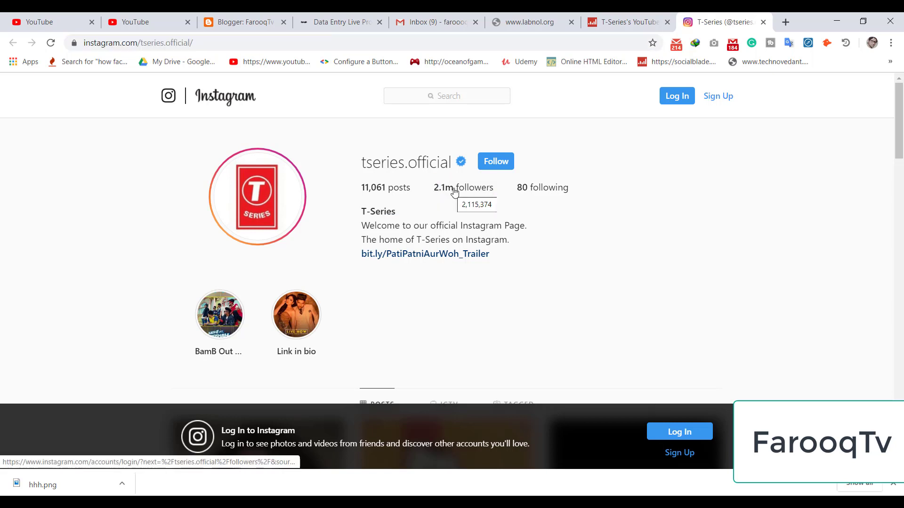
pyautogui.moveTo(450, 188)
pyautogui.mouseDown()
pyautogui.moveTo(440, 188)
pyautogui.moveTo(493, 188)
pyautogui.mouseUp()
pyautogui.click(436, 194)
pyautogui.click(454, 188)
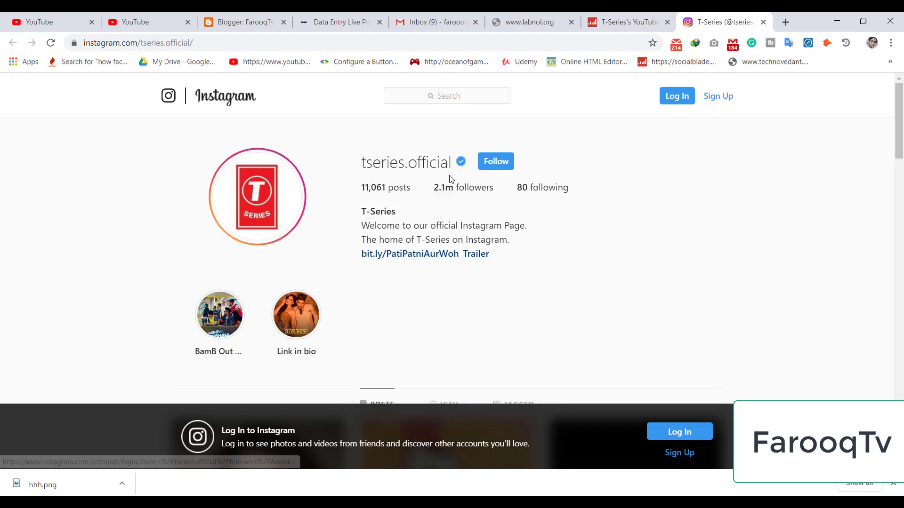
pyautogui.moveTo(434, 188); pyautogui.dragTo(396, 212)
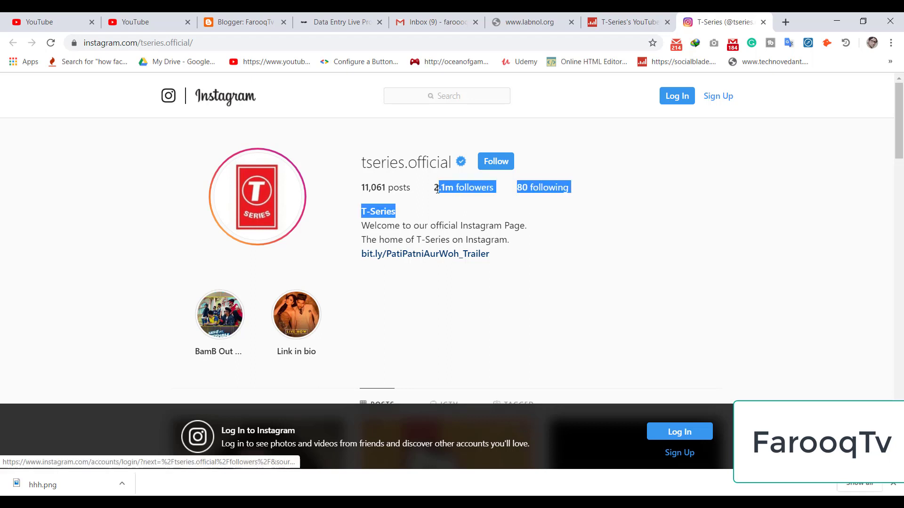
pyautogui.click(433, 193)
pyautogui.moveTo(493, 188); pyautogui.dragTo(431, 196)
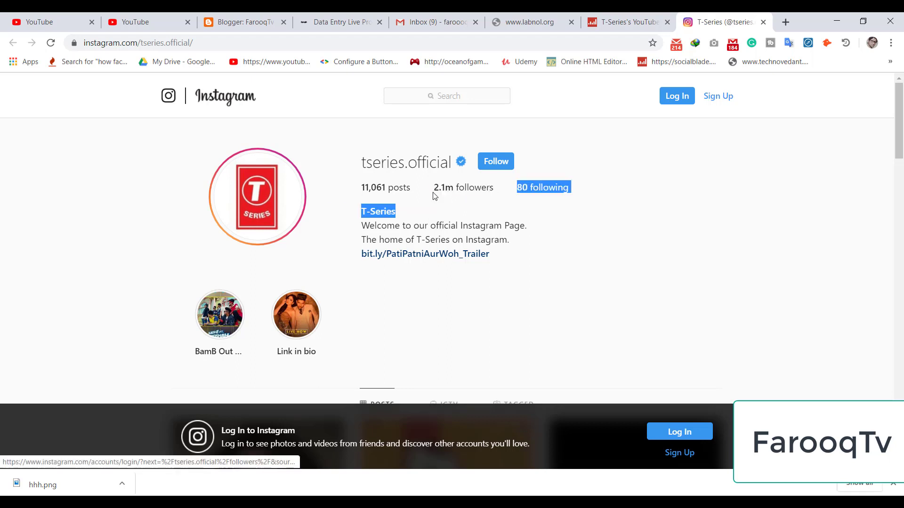
pyautogui.click(434, 194)
pyautogui.tripleClick(435, 190)
pyautogui.rightClick(439, 188)
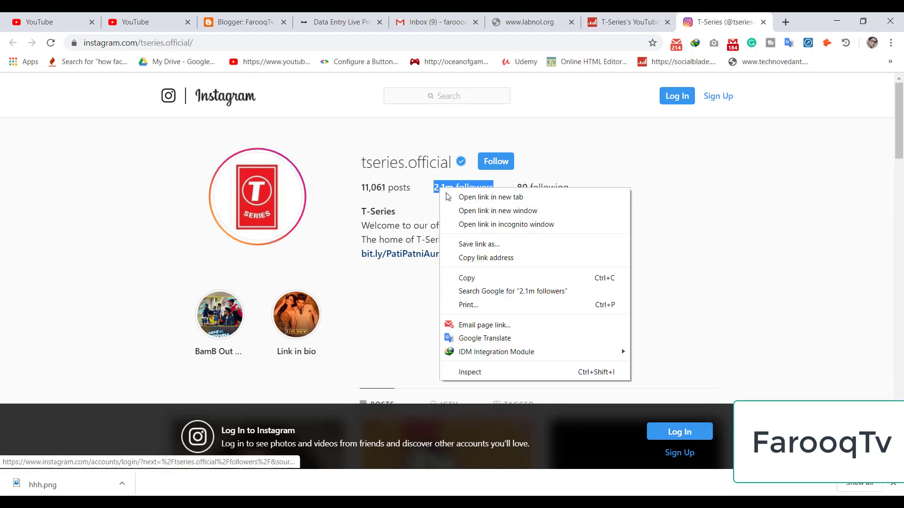
pyautogui.click(477, 278)
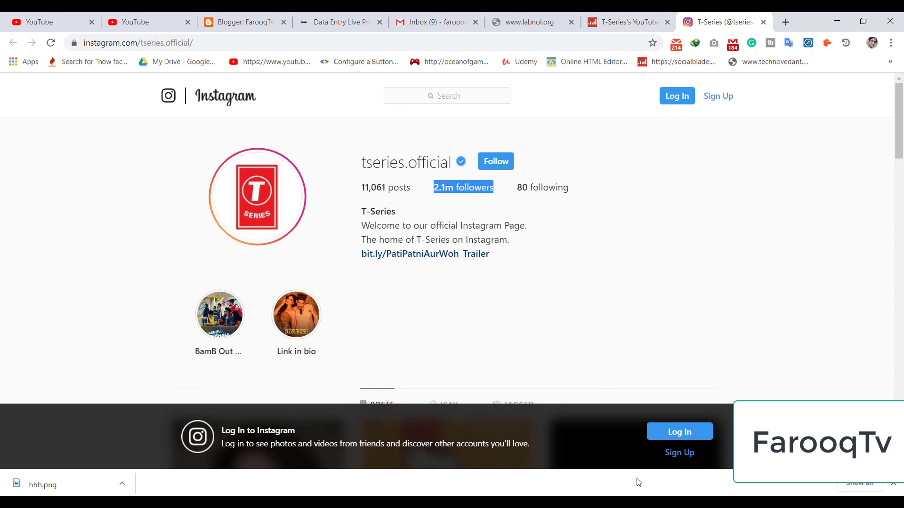
# Paste 2.1m followers into cell H2 under Followers.
pyautogui.hotkey('alt', 'Tab')
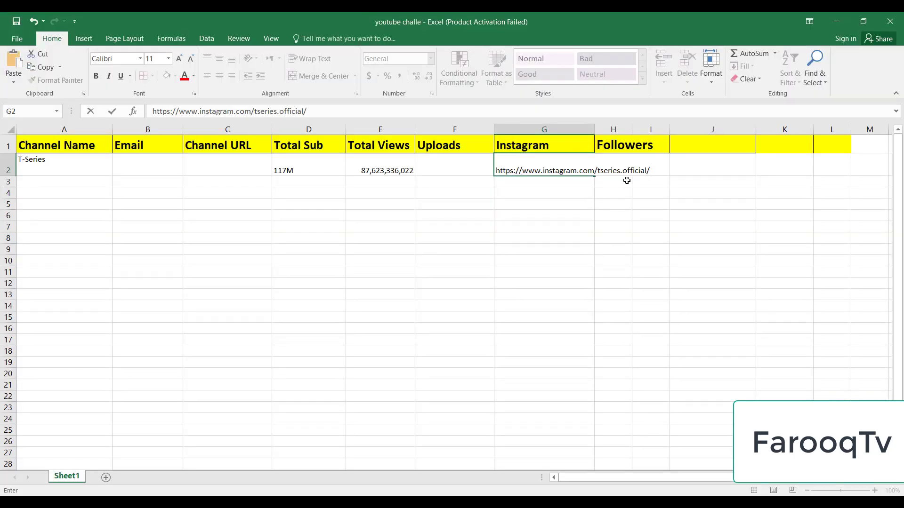
pyautogui.click(614, 202)
pyautogui.click(613, 168)
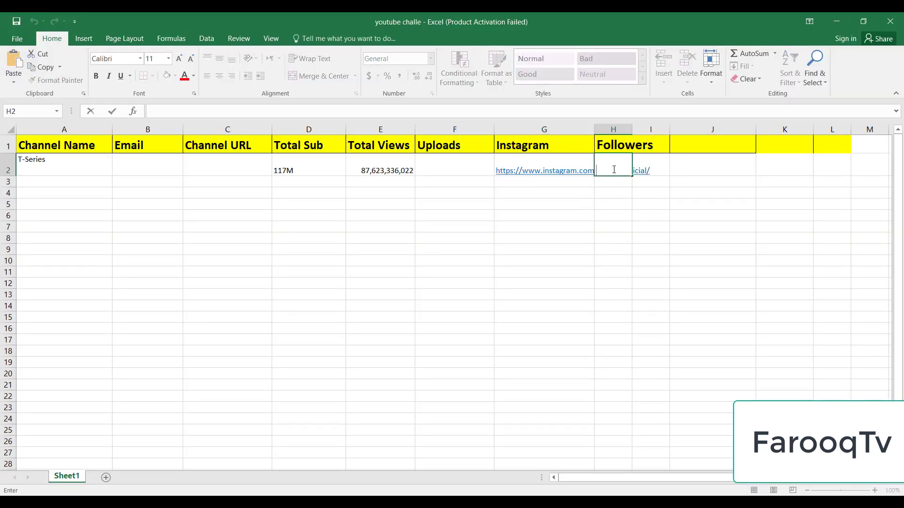
pyautogui.rightClick(613, 168)
pyautogui.click(632, 226)
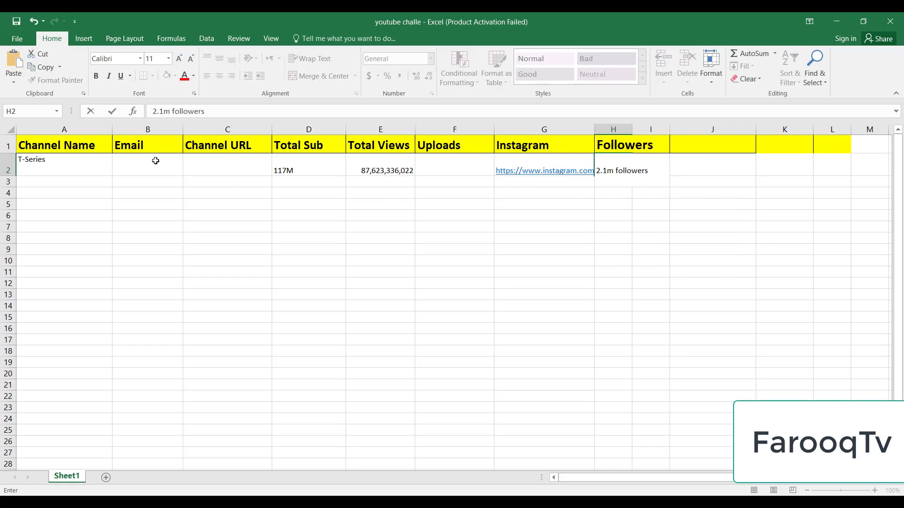
# Copy the name T-Series from cell A2 and go to YouTube's home page.
pyautogui.doubleClick(61, 163)
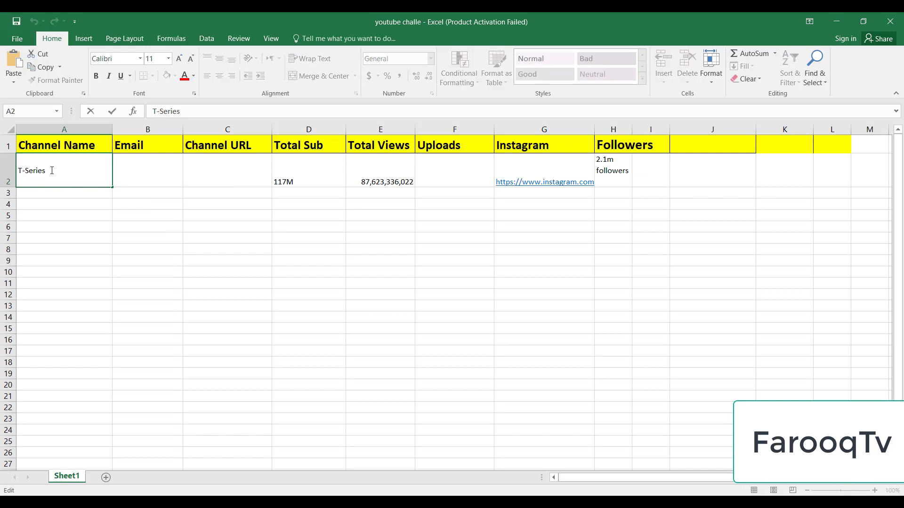
pyautogui.moveTo(56, 171); pyautogui.dragTo(17, 171)
pyautogui.rightClick(31, 169)
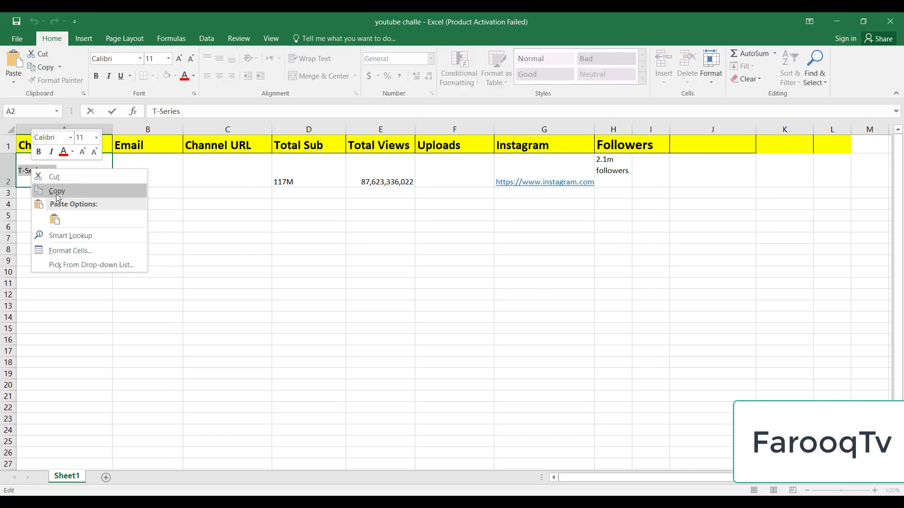
pyautogui.click(57, 191)
pyautogui.hotkey('alt', 'Tab')
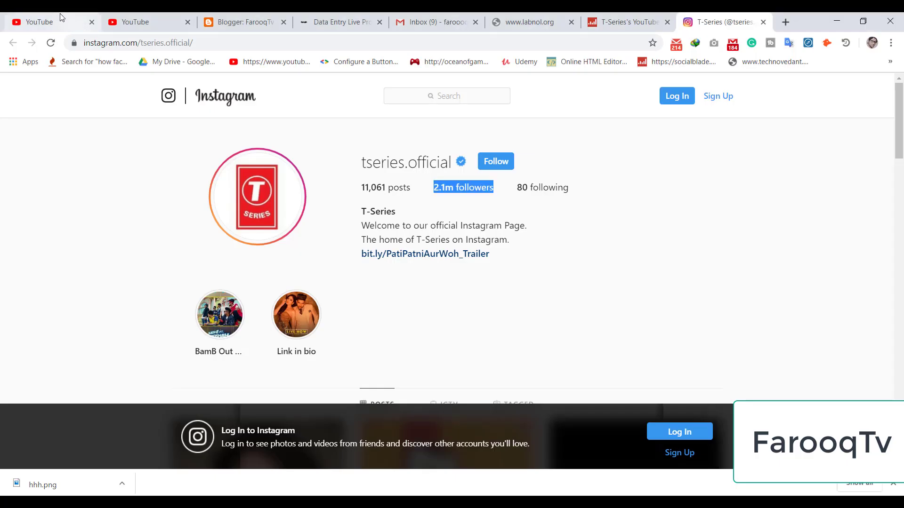
pyautogui.click(49, 23)
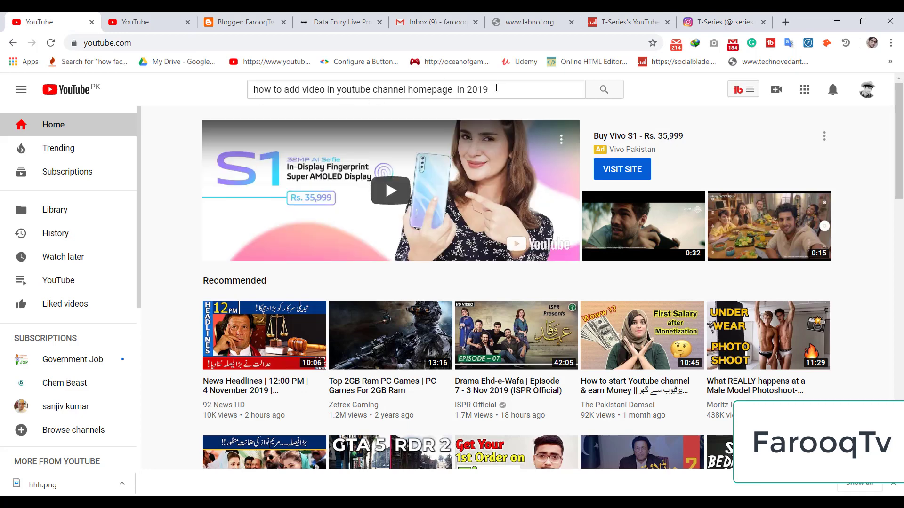
# Search YouTube for T-Series and open the channel page.
pyautogui.moveTo(496, 88); pyautogui.dragTo(247, 120)
pyautogui.press('BackSpace')
pyautogui.rightClick(297, 95)
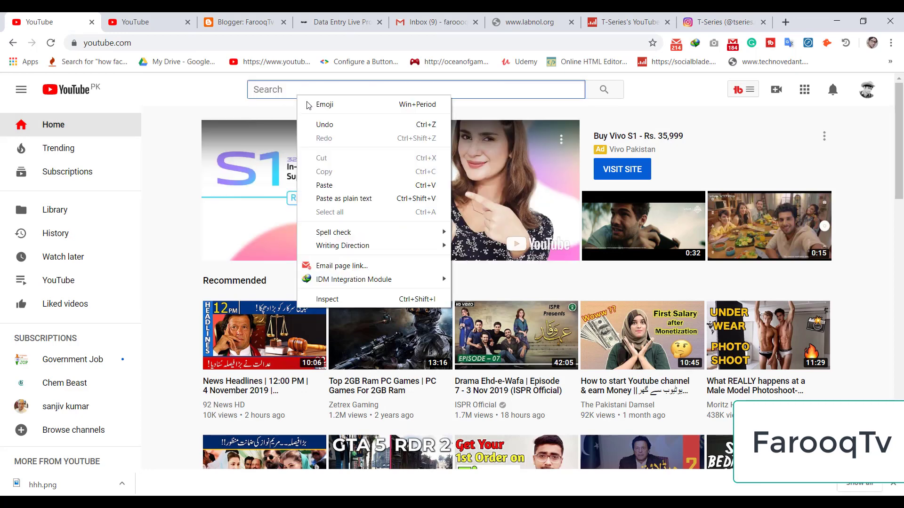
pyautogui.click(323, 185)
pyautogui.press('Return')
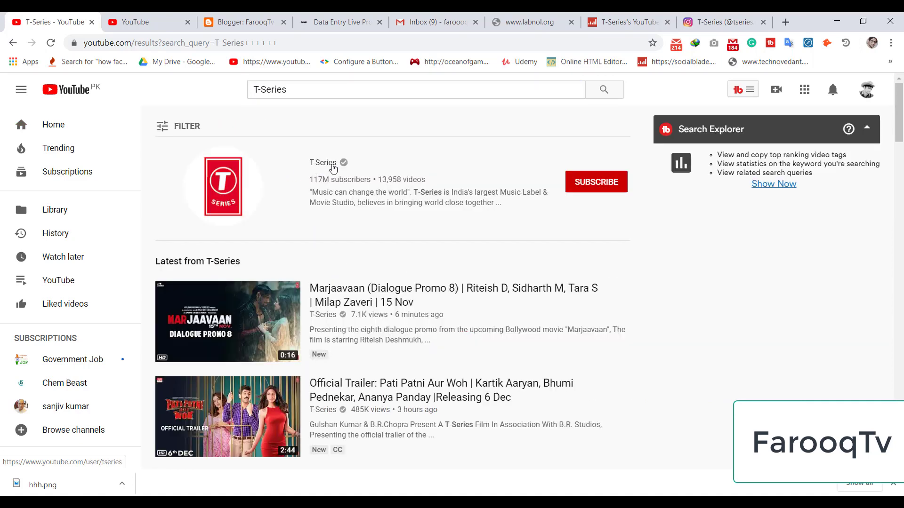
pyautogui.click(325, 166)
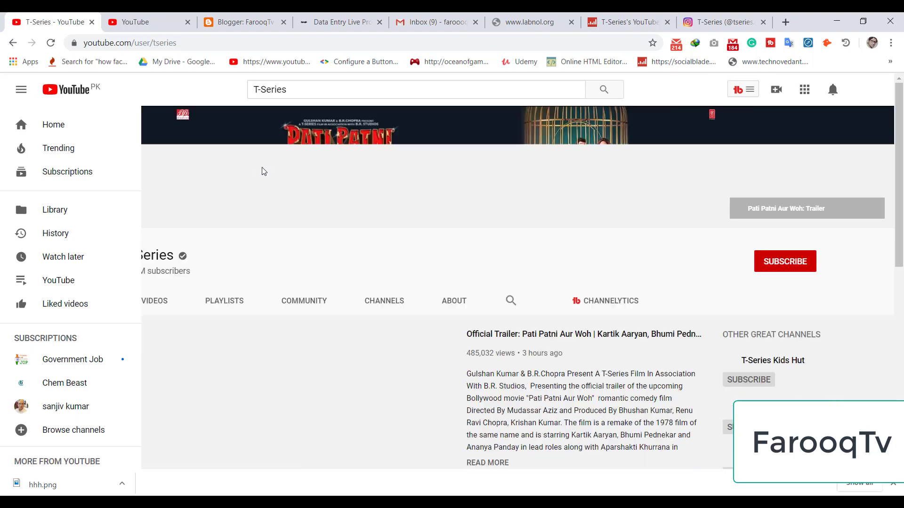
pyautogui.click(142, 42)
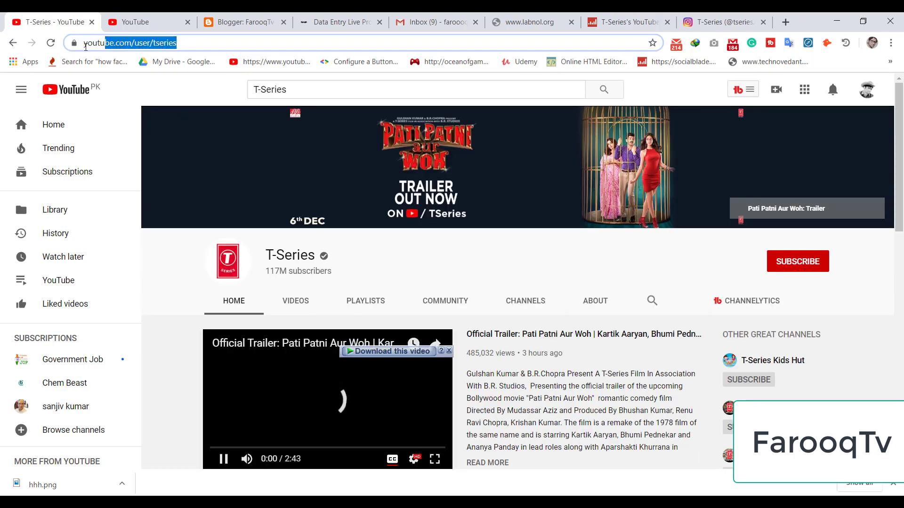
pyautogui.rightClick(118, 44)
pyautogui.click(150, 107)
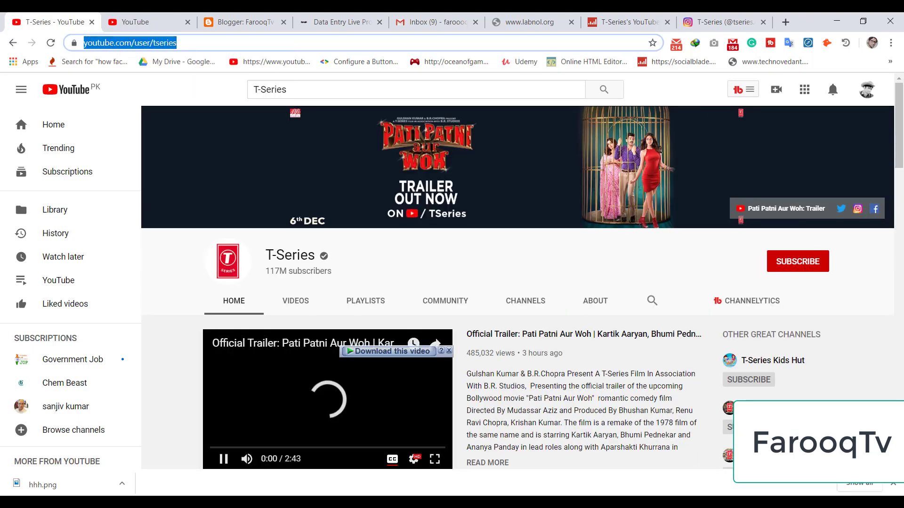
pyautogui.hotkey('alt', 'Tab')
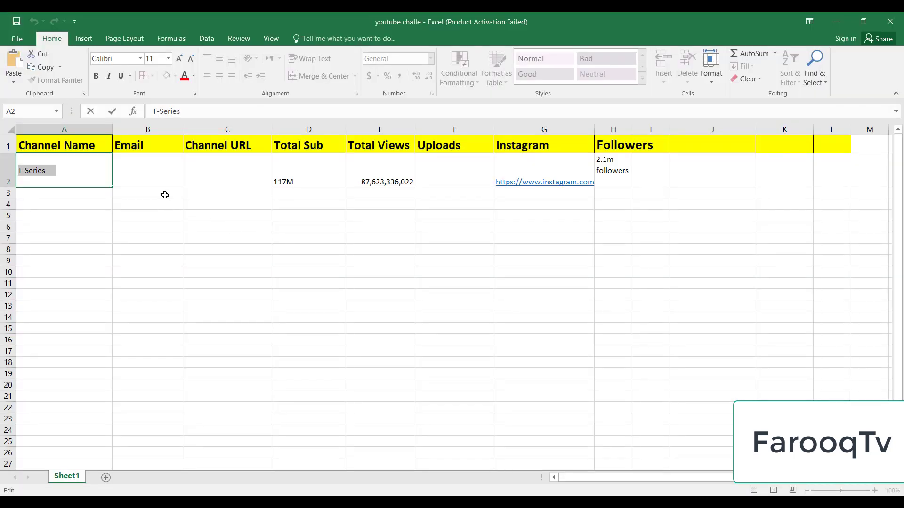
pyautogui.click(202, 174)
pyautogui.rightClick(201, 173)
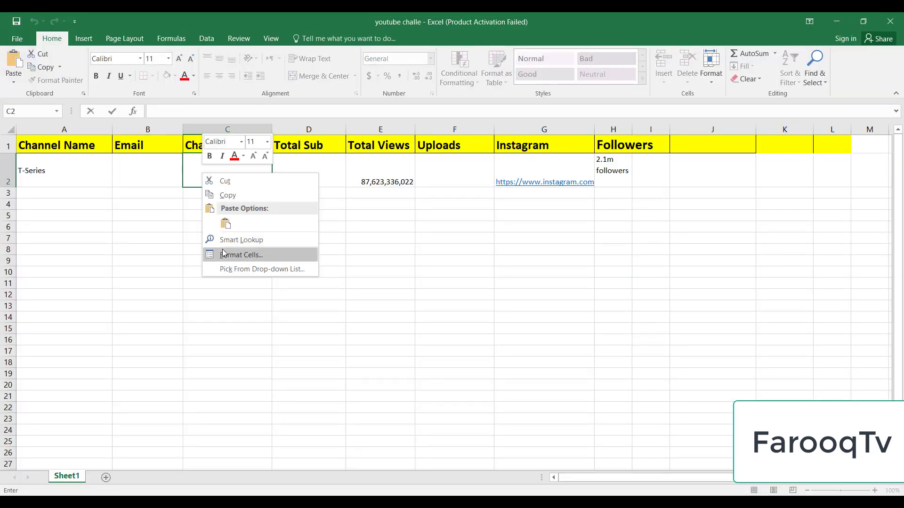
pyautogui.click(221, 225)
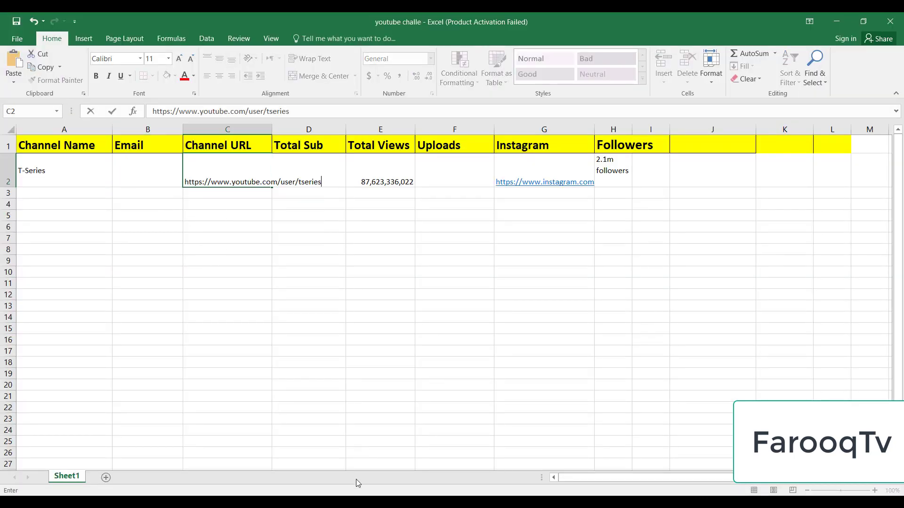
pyautogui.hotkey('alt', 'Tab')
pyautogui.hotkey('ctrl', 'l')
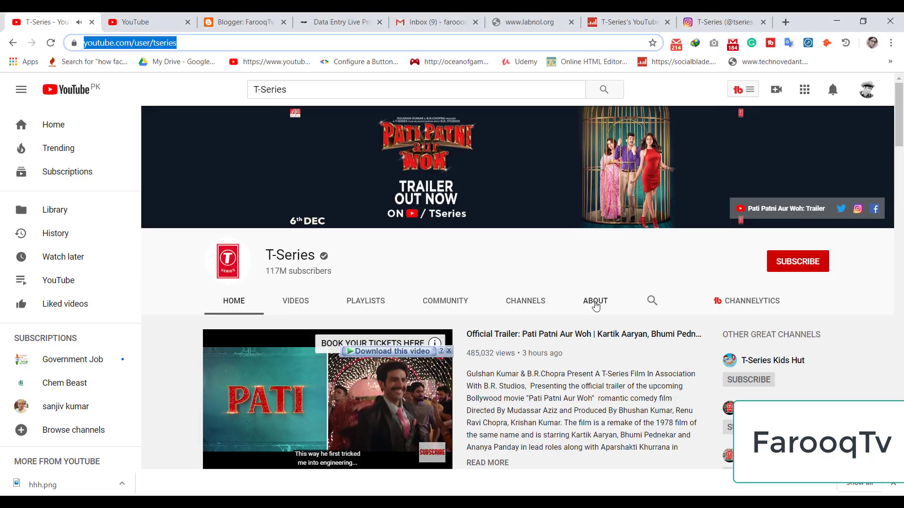
# Review T-Series's About page (87,633,067,089 views, links), then return to the Social Blade tab.
pyautogui.click(599, 305)
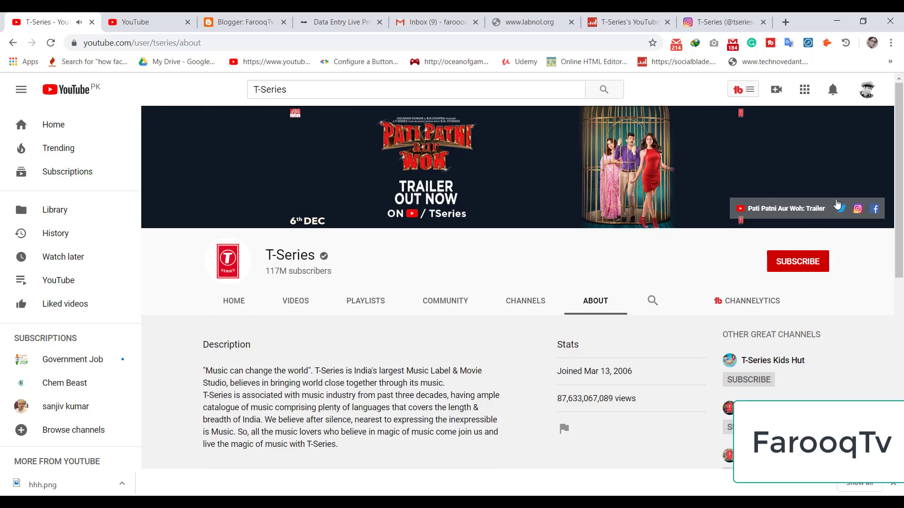
pyautogui.scroll(-6, 901, 321)
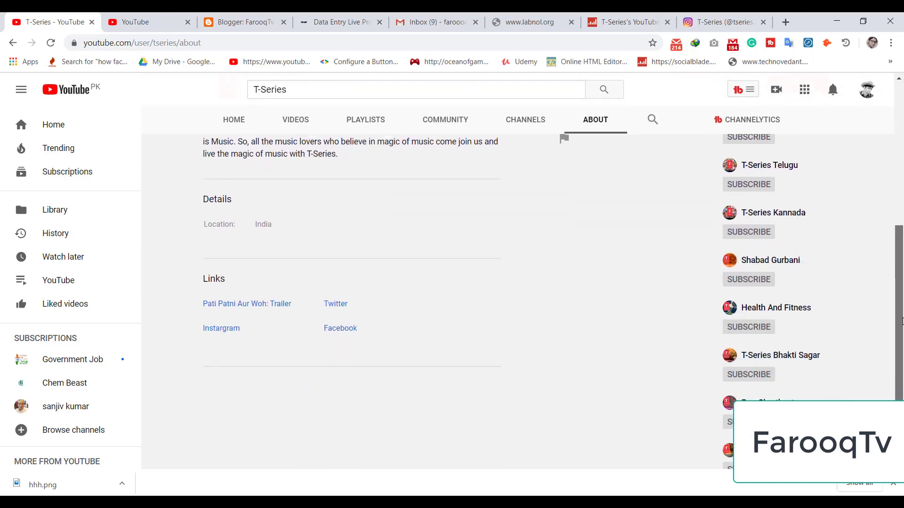
pyautogui.moveTo(902, 321); pyautogui.dragTo(901, 248)
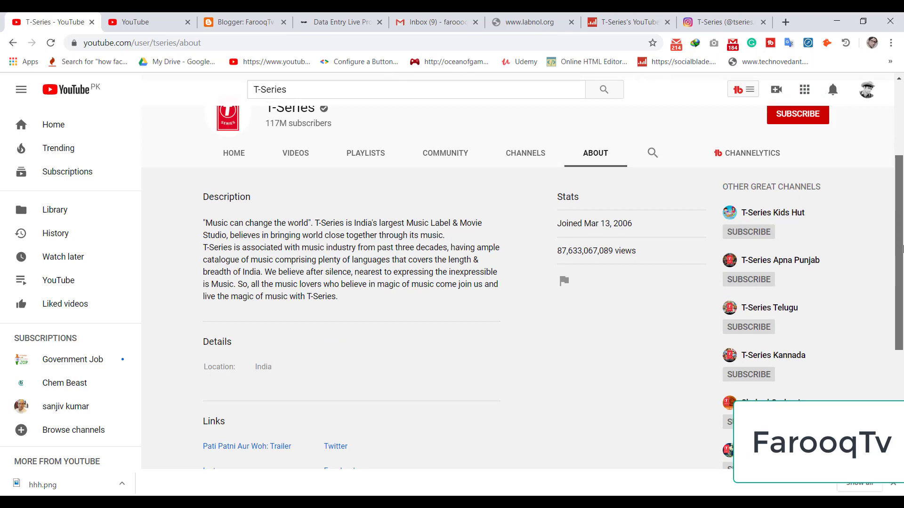
pyautogui.moveTo(901, 249)
pyautogui.mouseDown()
pyautogui.moveTo(901, 354)
pyautogui.moveTo(902, 232)
pyautogui.mouseUp()
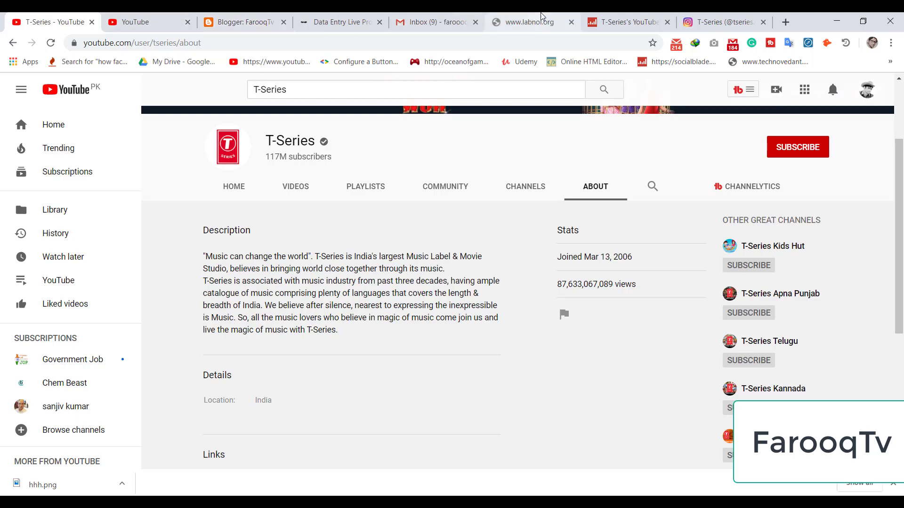
pyautogui.click(609, 15)
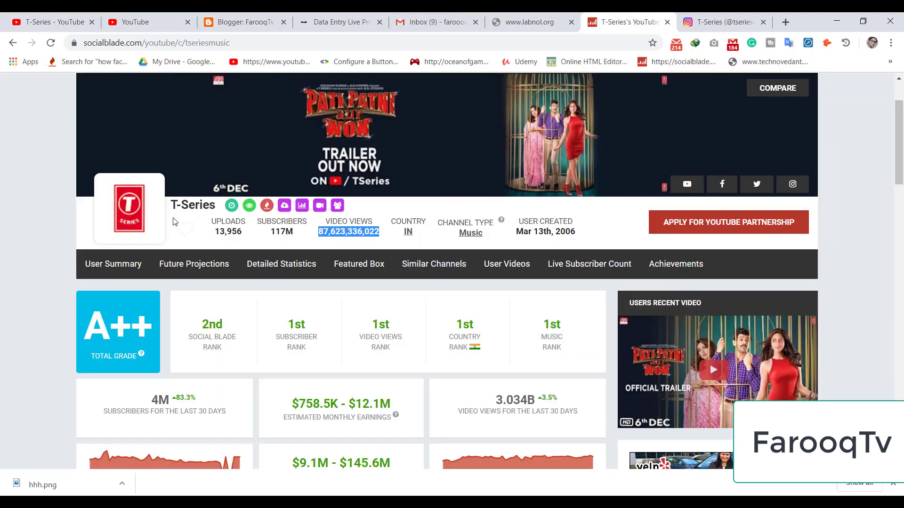
# Open Cocomelon - Nursery Rhymes from the Top 500 list and copy its channel title.
pyautogui.click(12, 43)
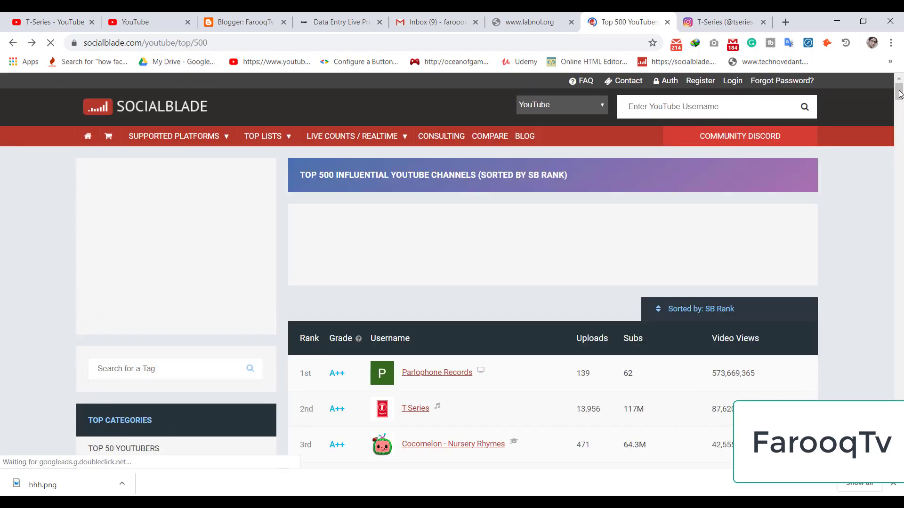
pyautogui.moveTo(900, 92); pyautogui.dragTo(899, 102)
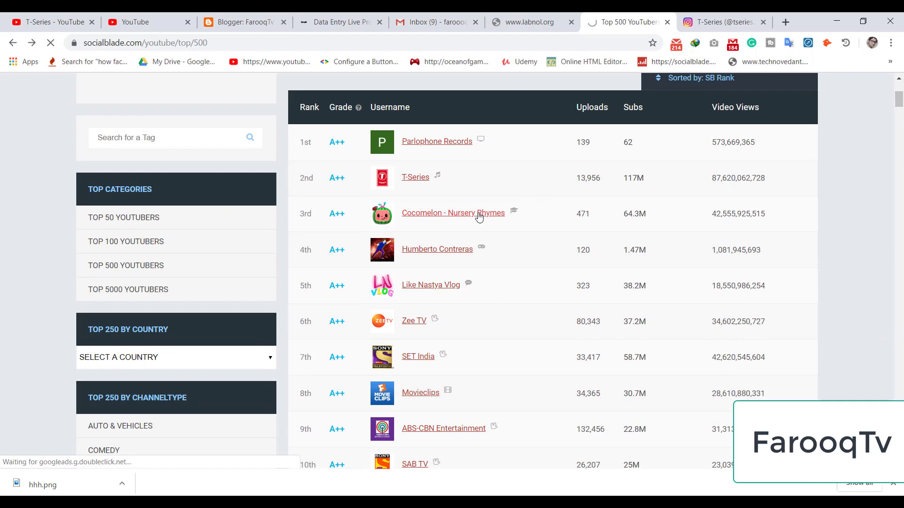
pyautogui.click(479, 214)
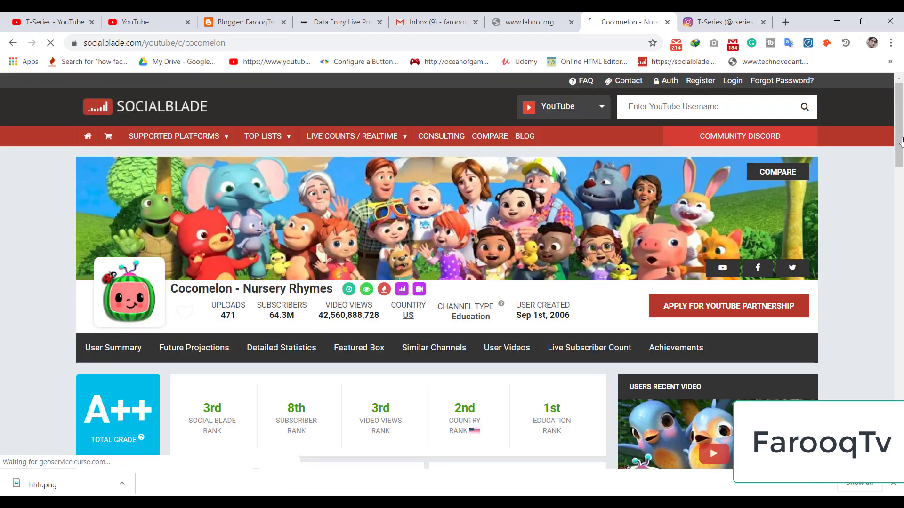
pyautogui.scroll(-1, 452, 271)
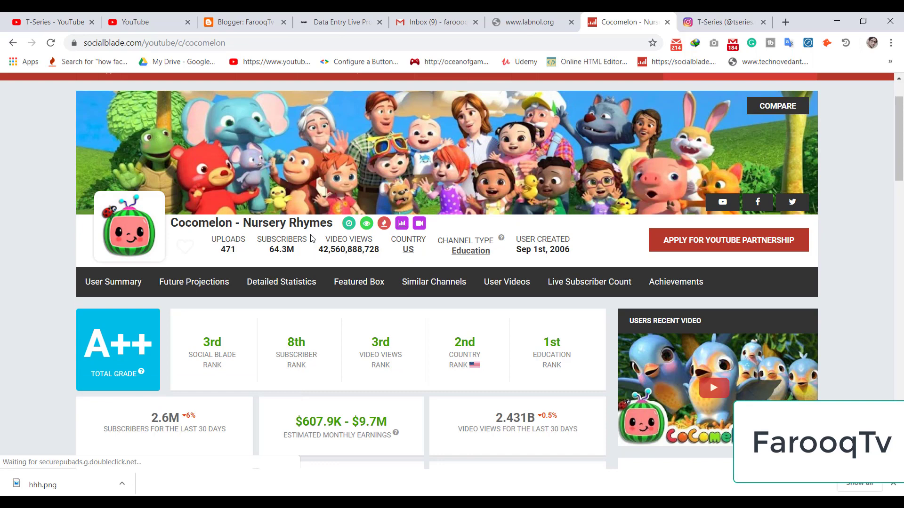
pyautogui.tripleClick(334, 224)
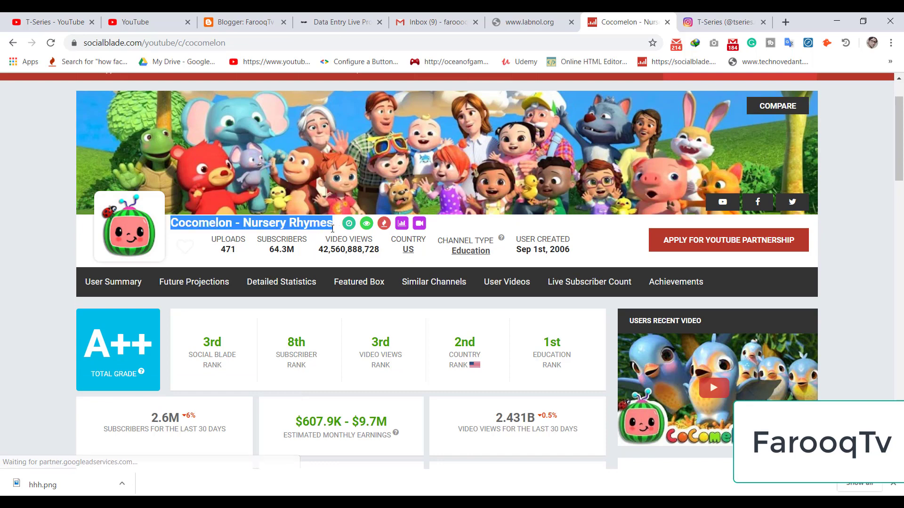
pyautogui.rightClick(316, 226)
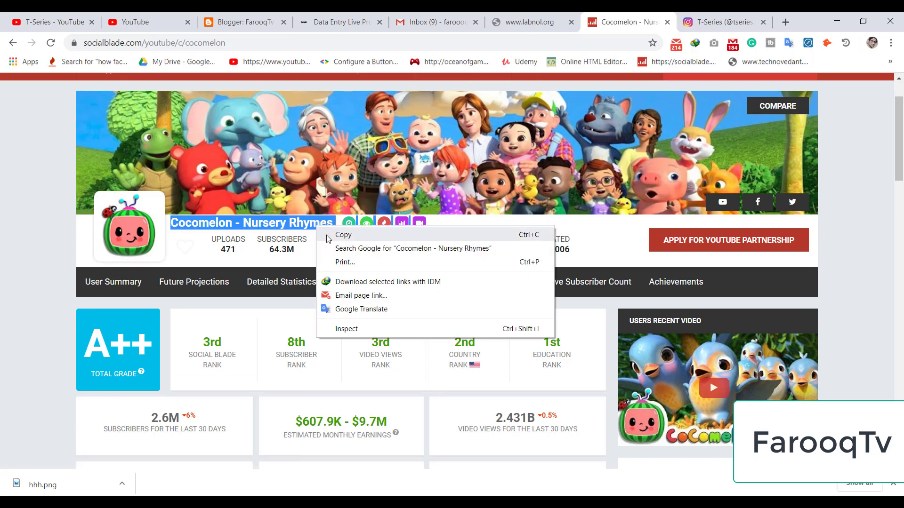
pyautogui.click(325, 234)
pyautogui.hotkey('alt', 'Tab')
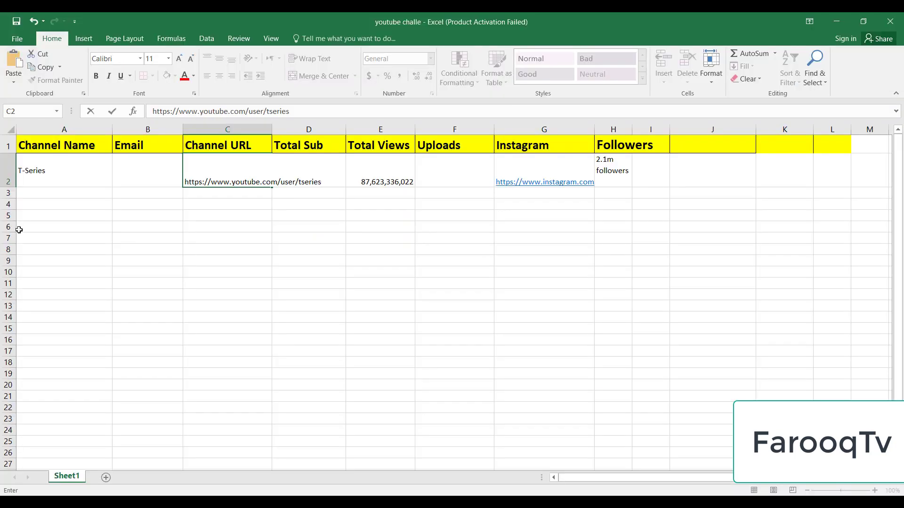
# Paste Cocomelon - Nursery Rhymes into cell A3.
pyautogui.click(34, 197)
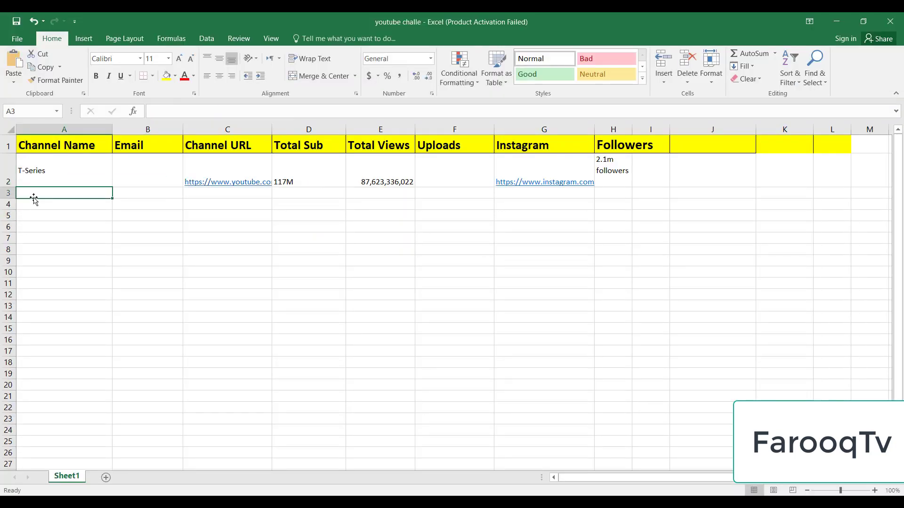
pyautogui.doubleClick(31, 197)
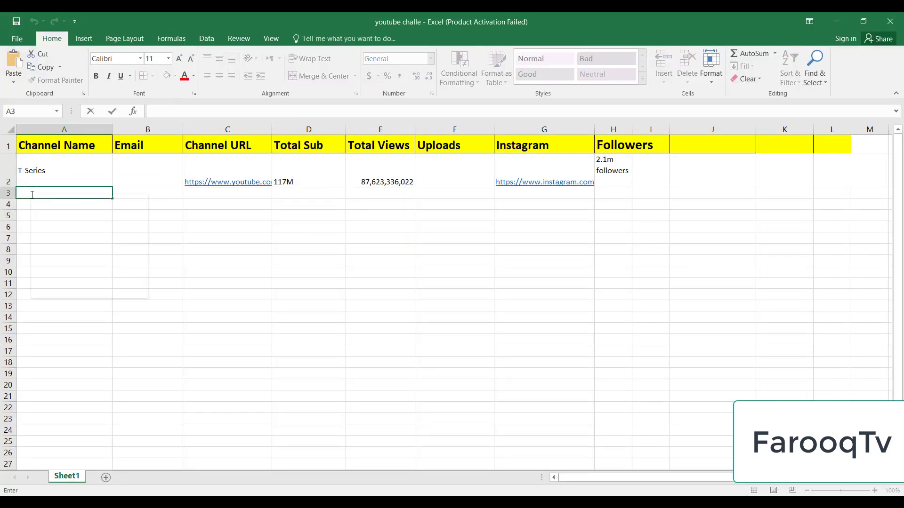
pyautogui.rightClick(31, 195)
pyautogui.click(55, 245)
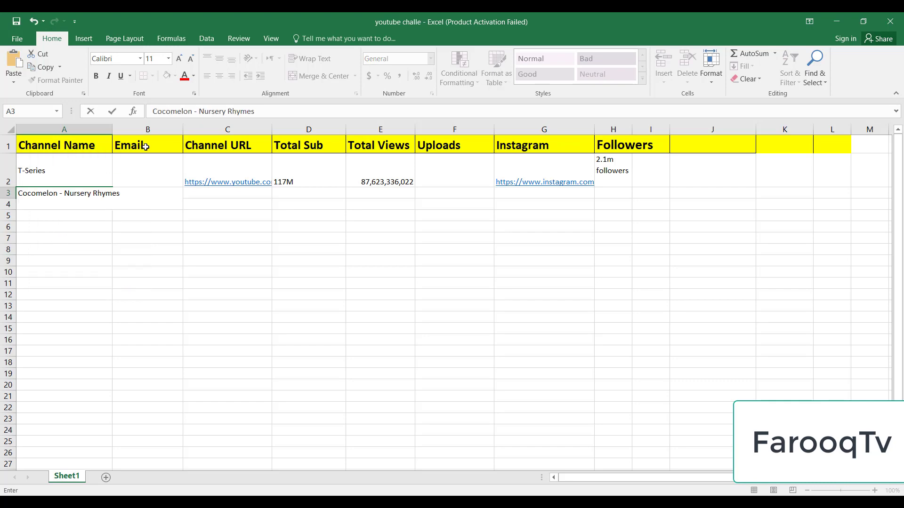
pyautogui.press('Return')
# Copy the 42,560,888,728 video views from Social Blade into cell E3.
pyautogui.hotkey('alt', 'Tab')
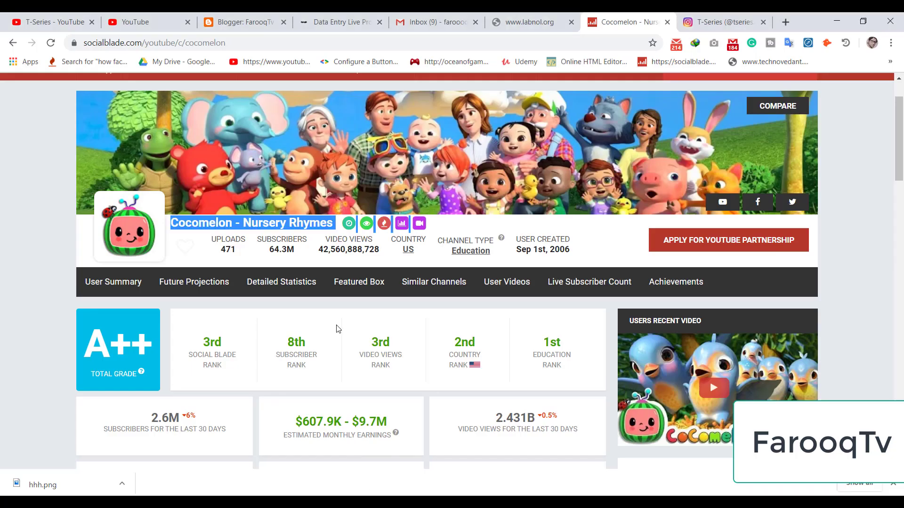
pyautogui.moveTo(375, 249)
pyautogui.mouseDown()
pyautogui.moveTo(212, 238)
pyautogui.moveTo(370, 250)
pyautogui.mouseUp()
pyautogui.click(384, 253)
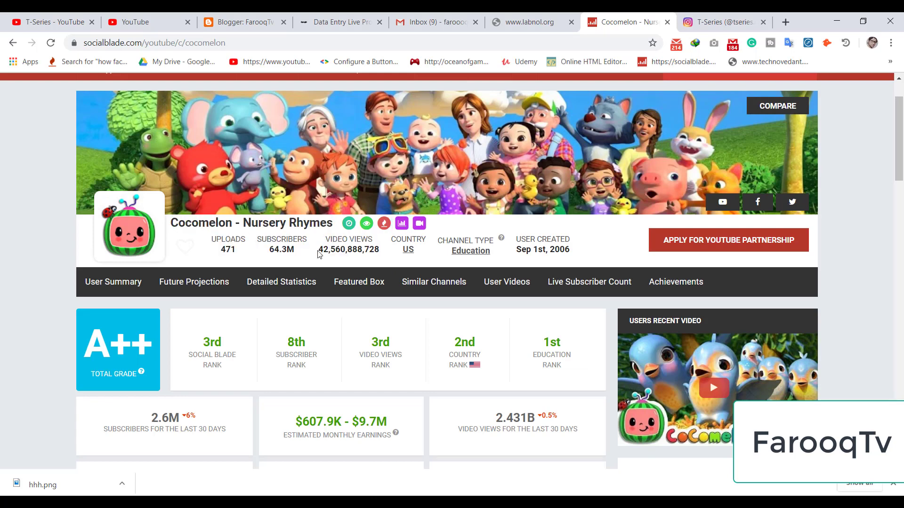
pyautogui.moveTo(212, 238); pyautogui.dragTo(380, 254)
pyautogui.click(381, 256)
pyautogui.tripleClick(381, 253)
pyautogui.click(381, 253)
pyautogui.moveTo(324, 250); pyautogui.dragTo(375, 250)
pyautogui.rightClick(379, 250)
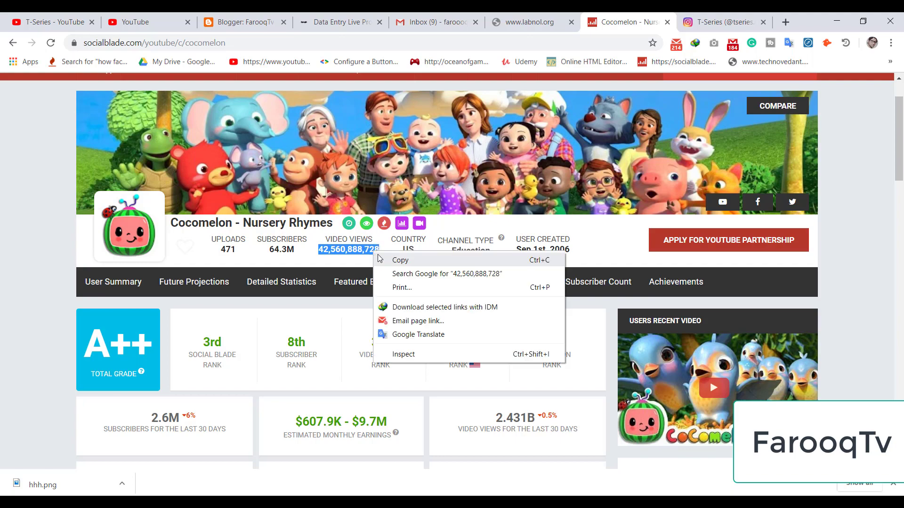
pyautogui.click(381, 258)
pyautogui.hotkey('alt', 'Tab')
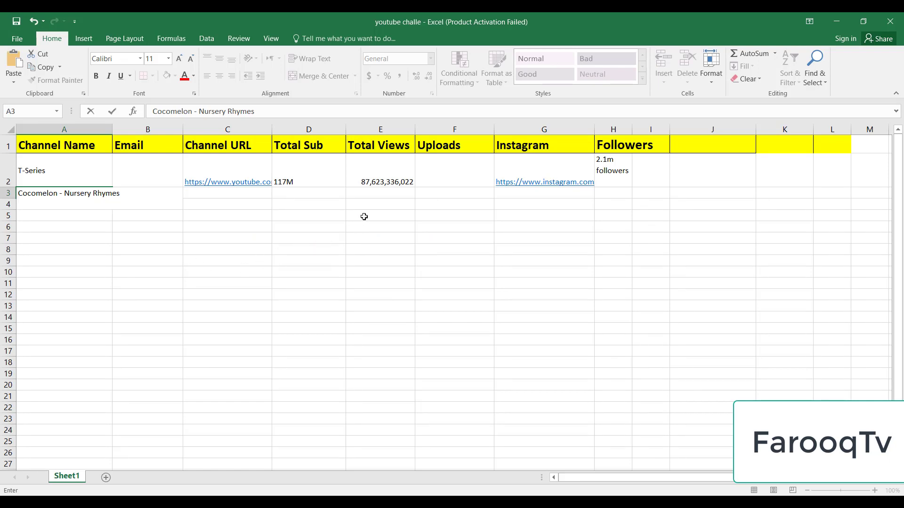
pyautogui.doubleClick(364, 196)
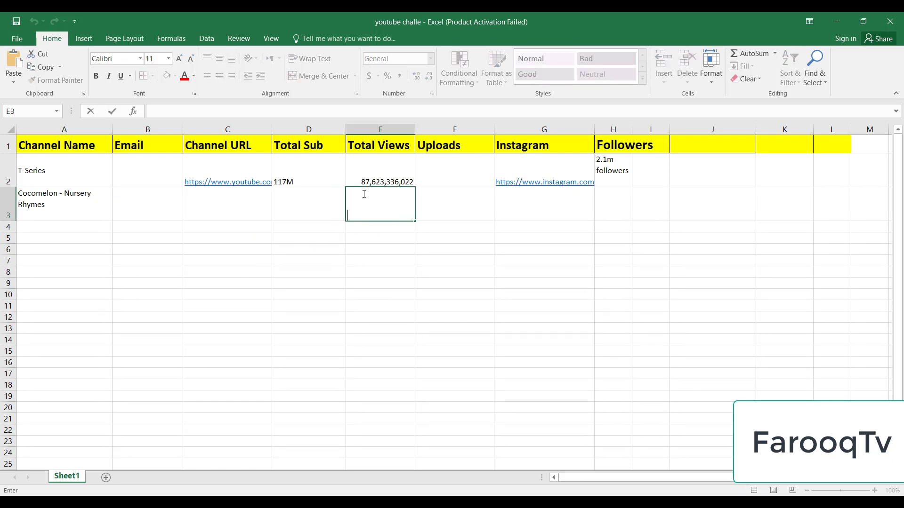
pyautogui.rightClick(370, 204)
pyautogui.click(395, 255)
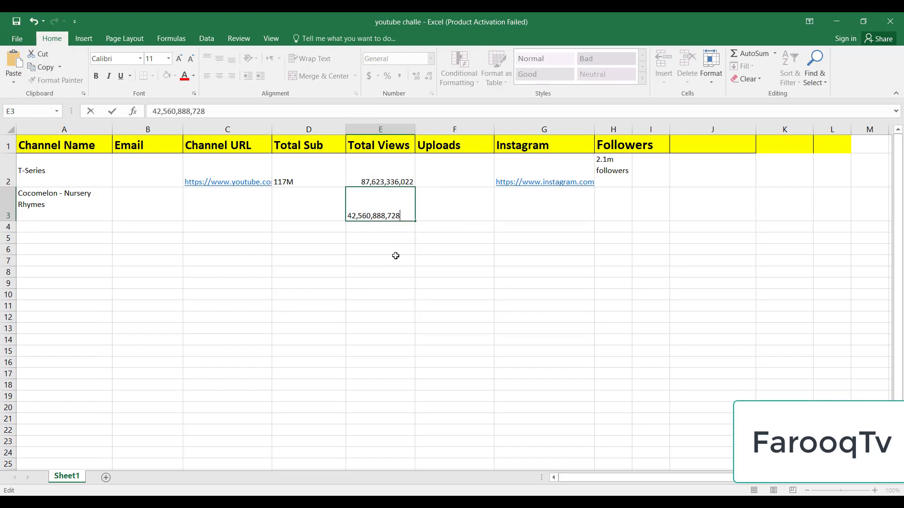
# Copy the 64.3M subscriber count into cell D3, then return to Social Blade.
pyautogui.hotkey('alt', 'Tab')
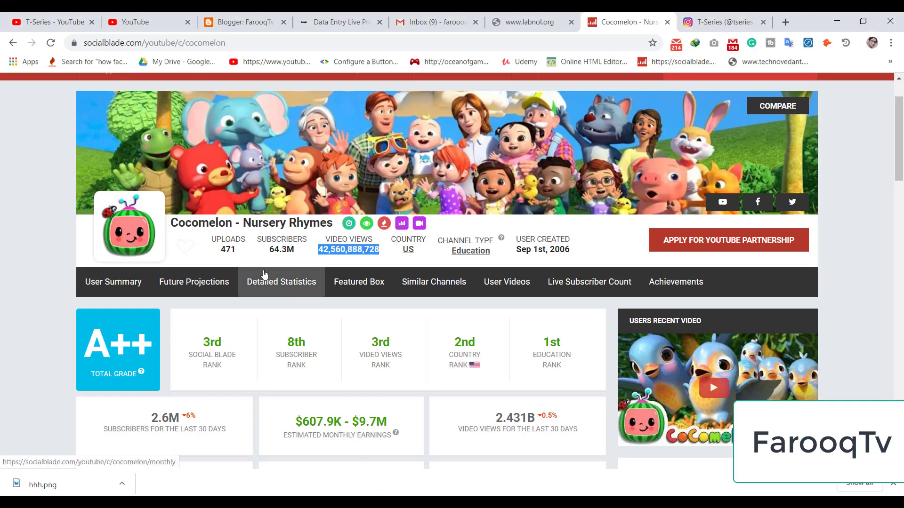
pyautogui.moveTo(263, 252); pyautogui.dragTo(297, 256)
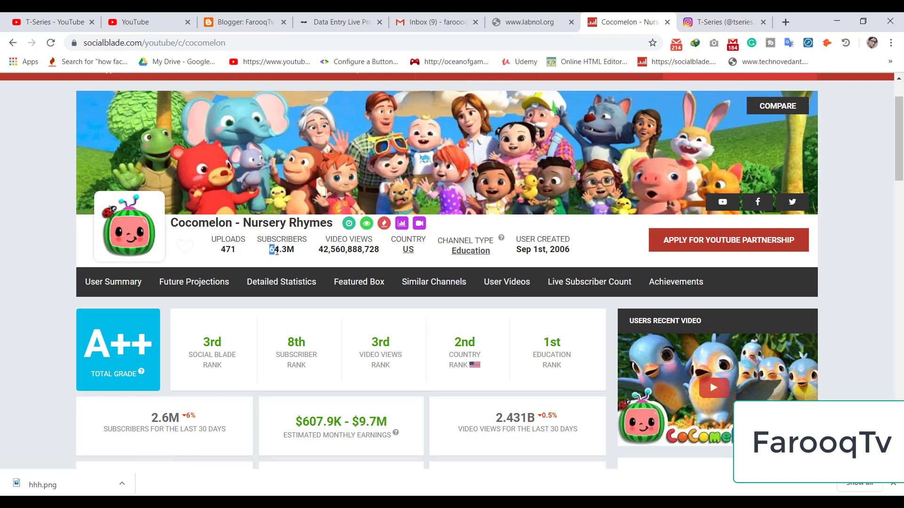
pyautogui.rightClick(293, 252)
pyautogui.click(302, 259)
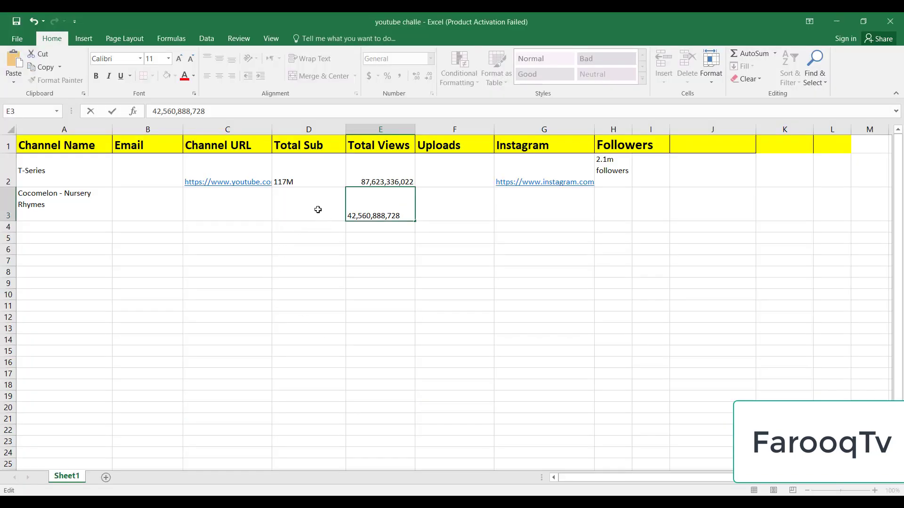
pyautogui.click(295, 202)
pyautogui.rightClick(295, 203)
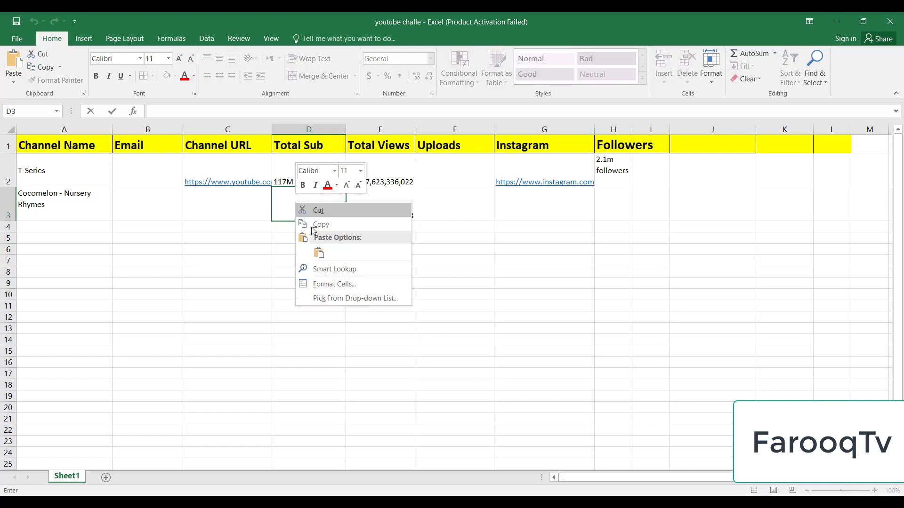
pyautogui.click(319, 253)
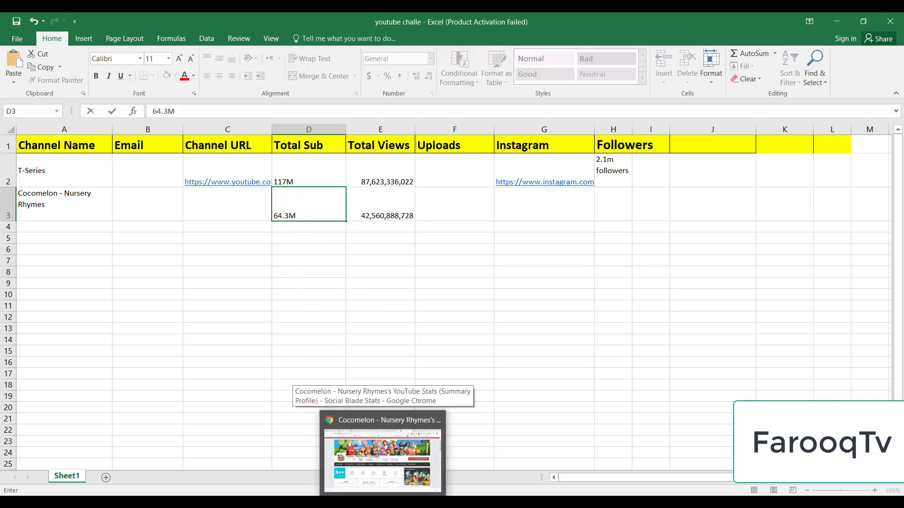
pyautogui.click(382, 459)
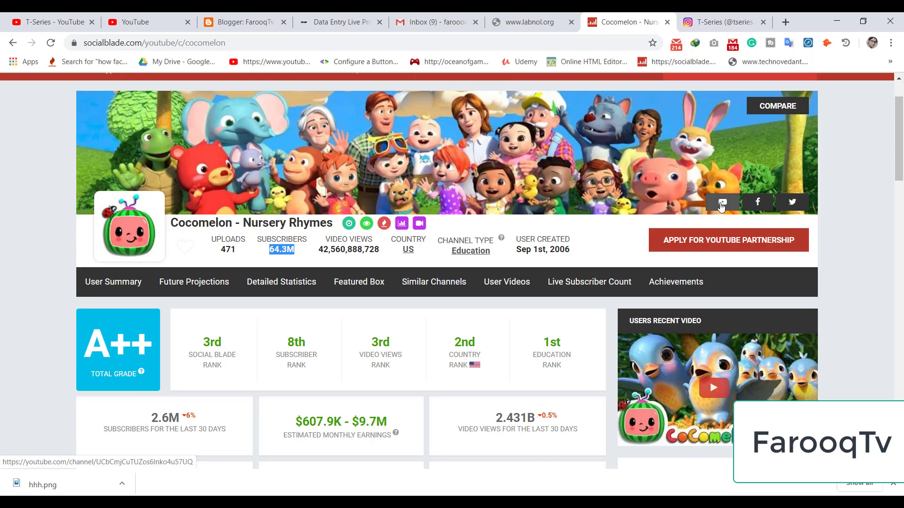
# Copy Cocomelon's YouTube channel address (channel/UCbCmjCuTUZos6Inko4u57UQ) into cell C3.
pyautogui.click(723, 206)
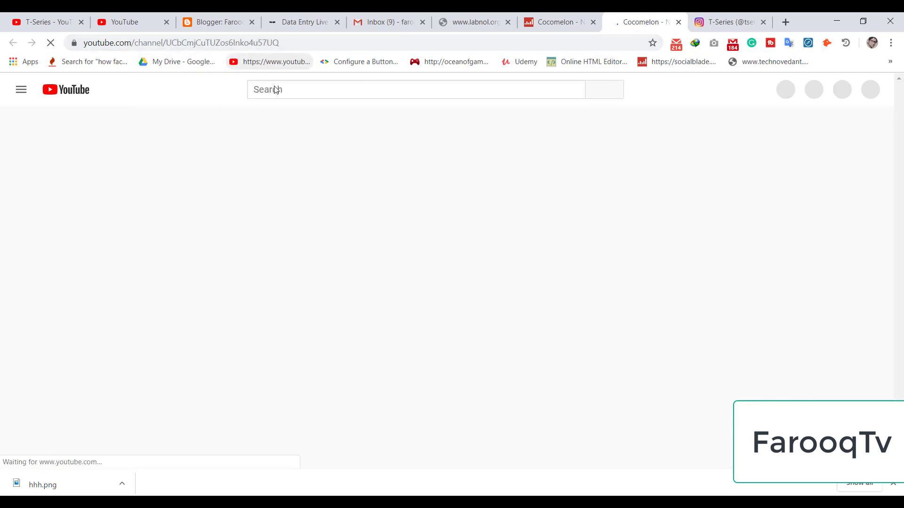
pyautogui.click(287, 42)
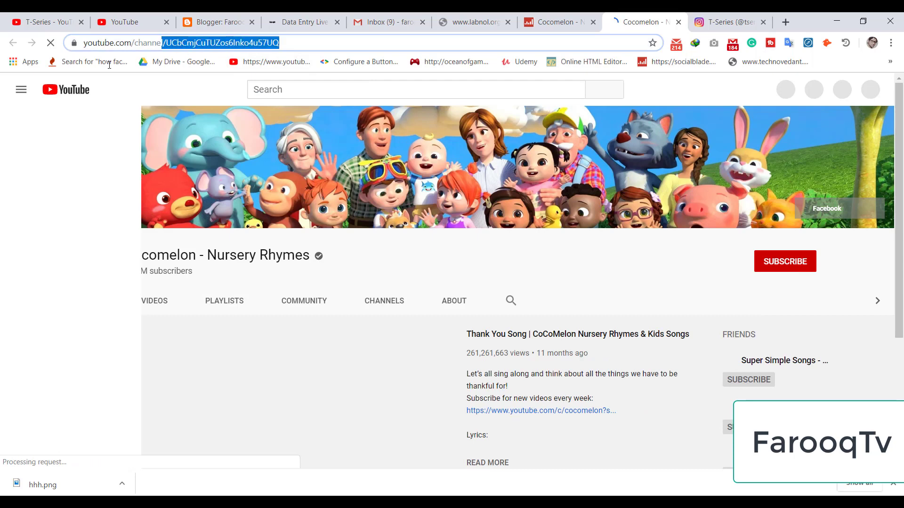
pyautogui.rightClick(141, 42)
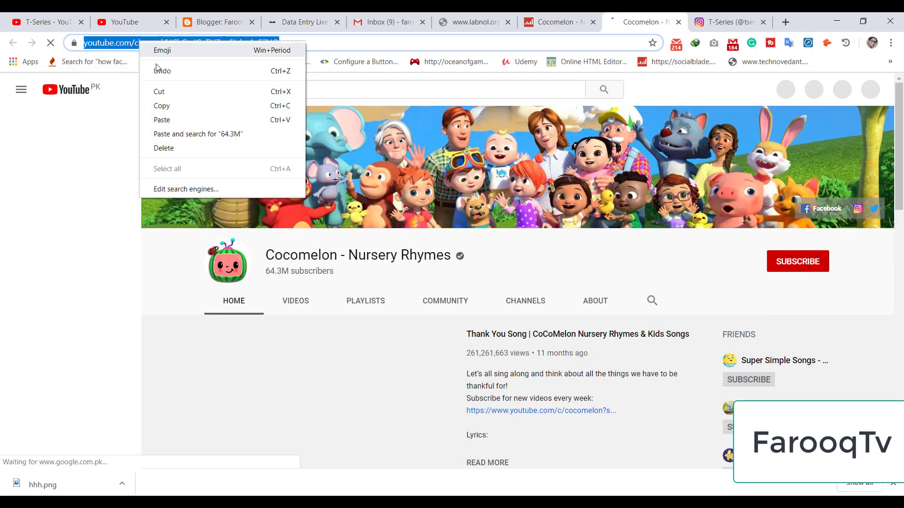
pyautogui.click(162, 106)
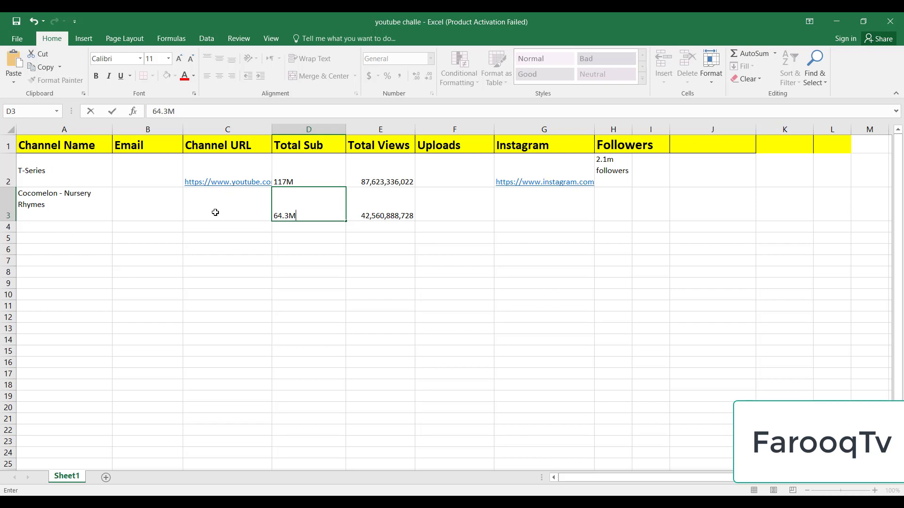
pyautogui.click(215, 213)
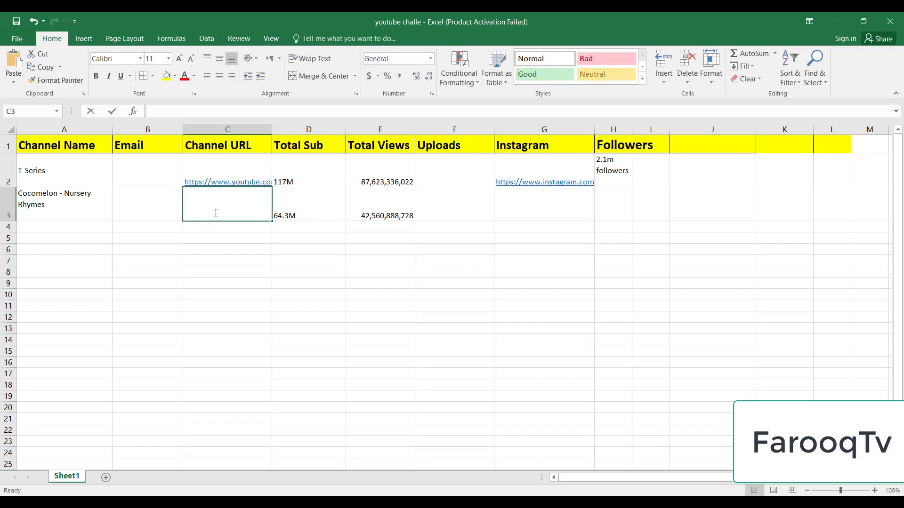
pyautogui.rightClick(215, 217)
pyautogui.click(242, 264)
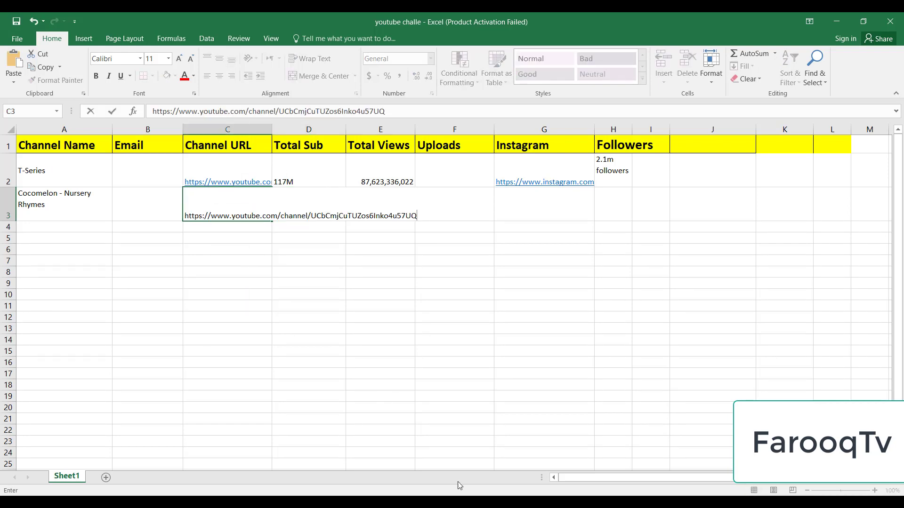
pyautogui.hotkey('alt', 'Tab')
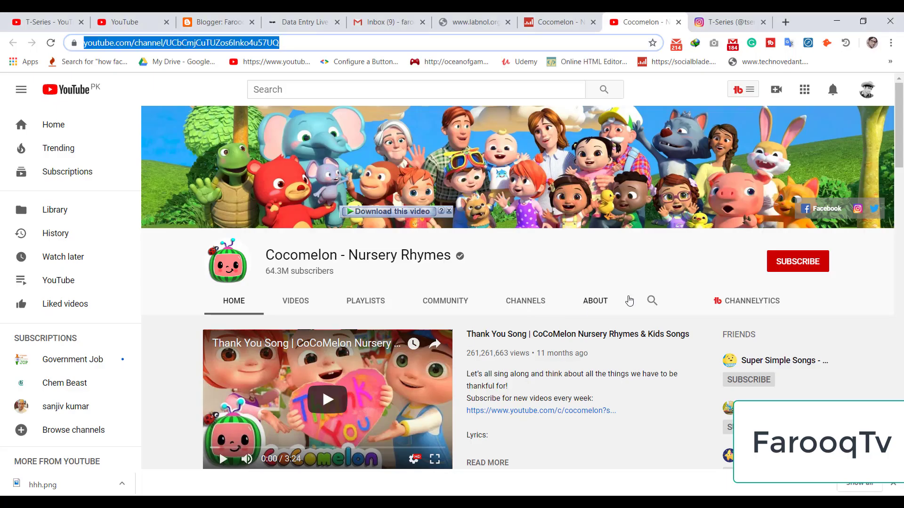
# Open Cocomelon's About page and request the business e-mail, starting the robot check.
pyautogui.click(599, 304)
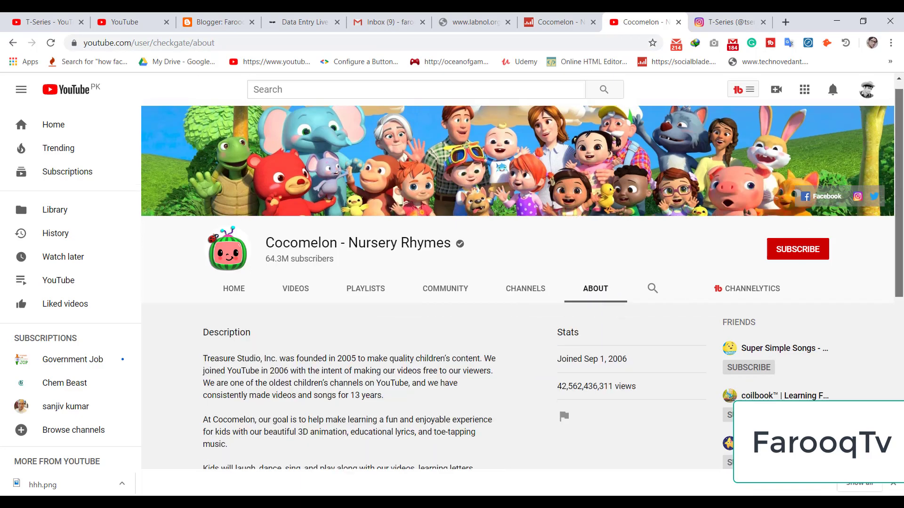
pyautogui.scroll(-4, 522, 288)
pyautogui.scroll(-2, 522, 288)
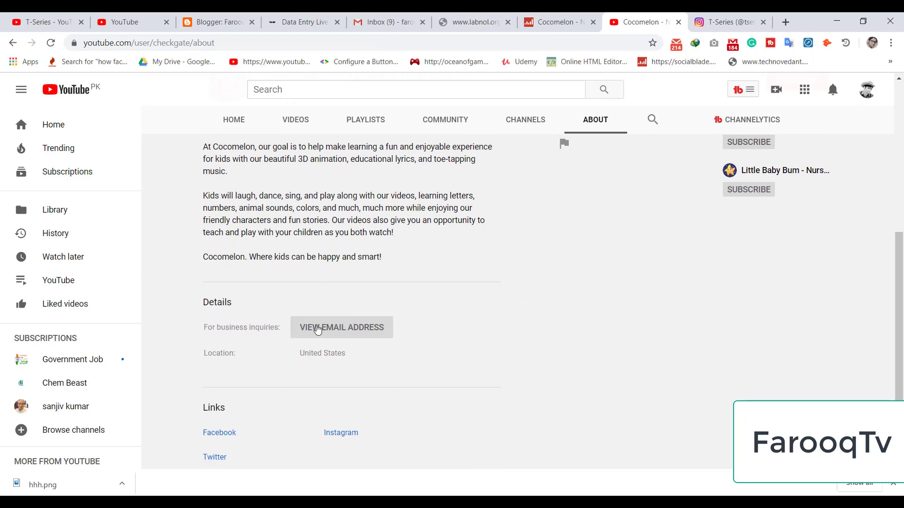
pyautogui.click(329, 329)
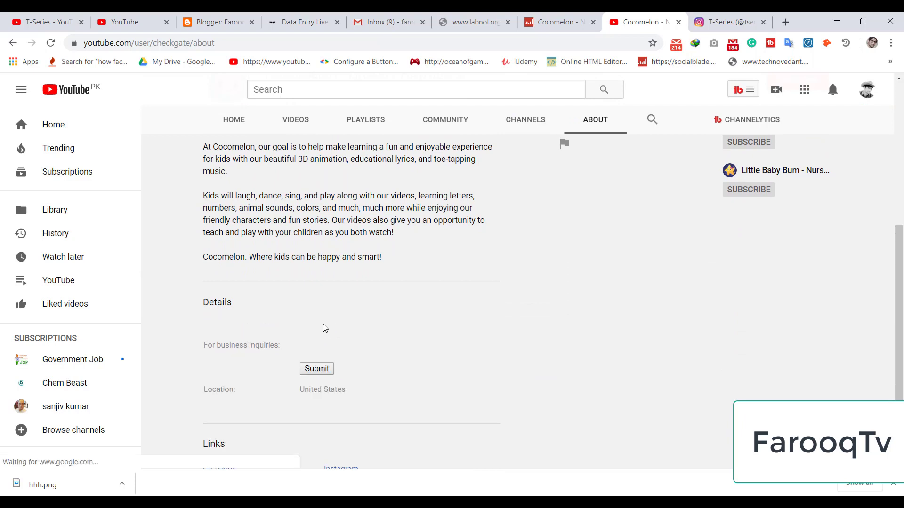
pyautogui.click(319, 339)
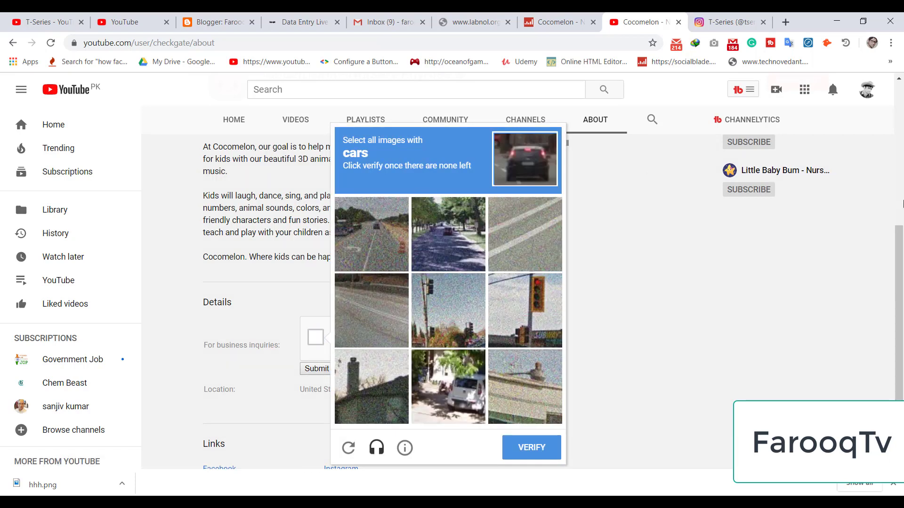
# Mark all the car tiles in the reCAPTCHA, verify, and submit to reveal the e-mail.
pyautogui.scroll(-1, 865, 264)
pyautogui.click(366, 252)
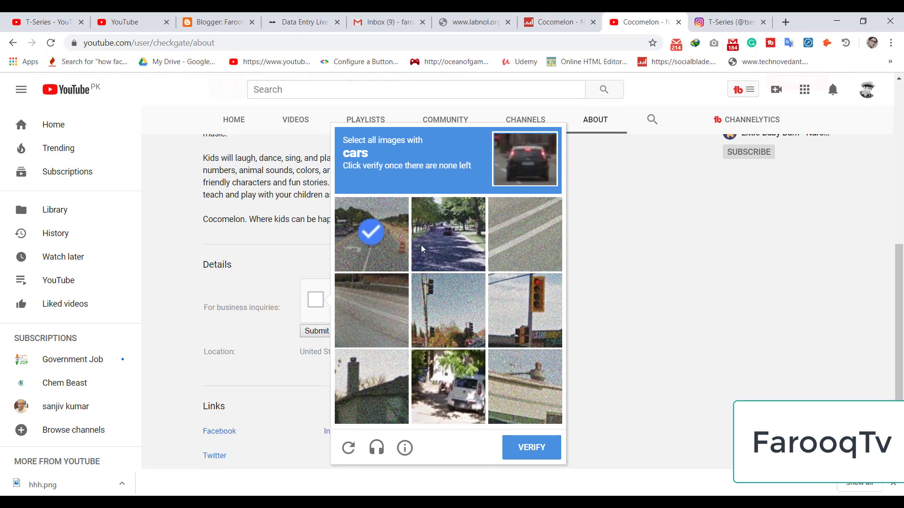
pyautogui.click(451, 245)
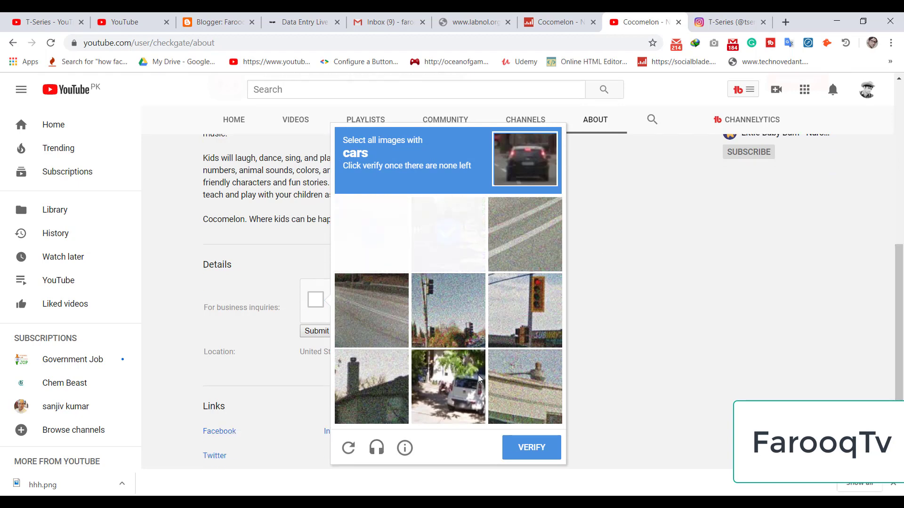
pyautogui.click(470, 393)
pyautogui.click(539, 447)
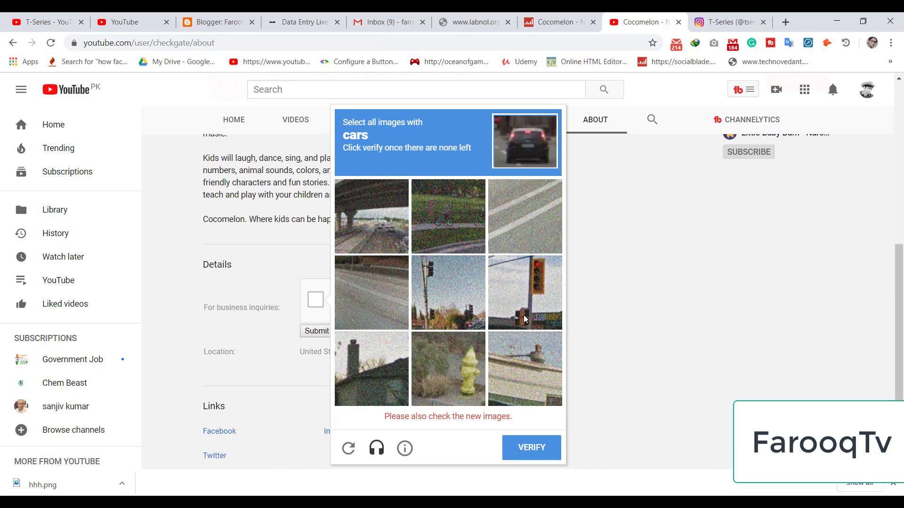
pyautogui.click(393, 218)
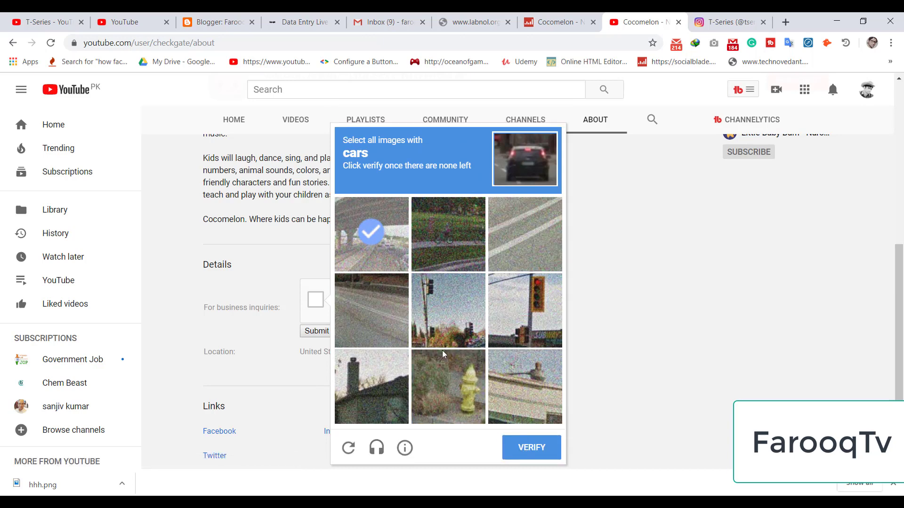
pyautogui.click(532, 450)
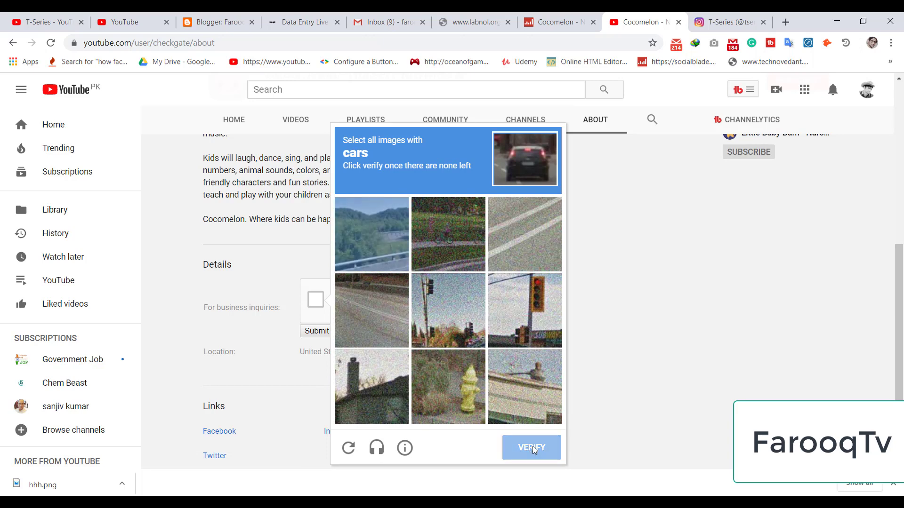
pyautogui.click(314, 332)
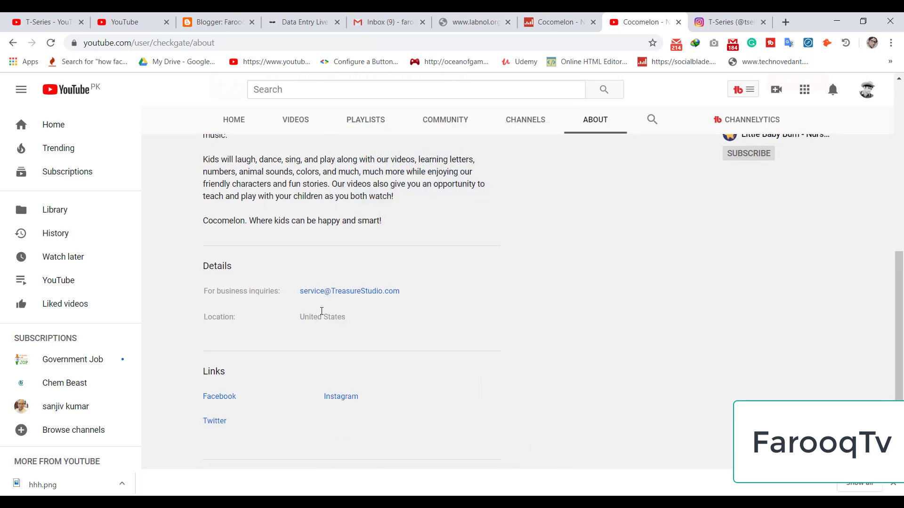
# Copy Cocomelon's business e-mail from YouTube into cell B3, then return to the About page.
pyautogui.moveTo(299, 293); pyautogui.dragTo(400, 292)
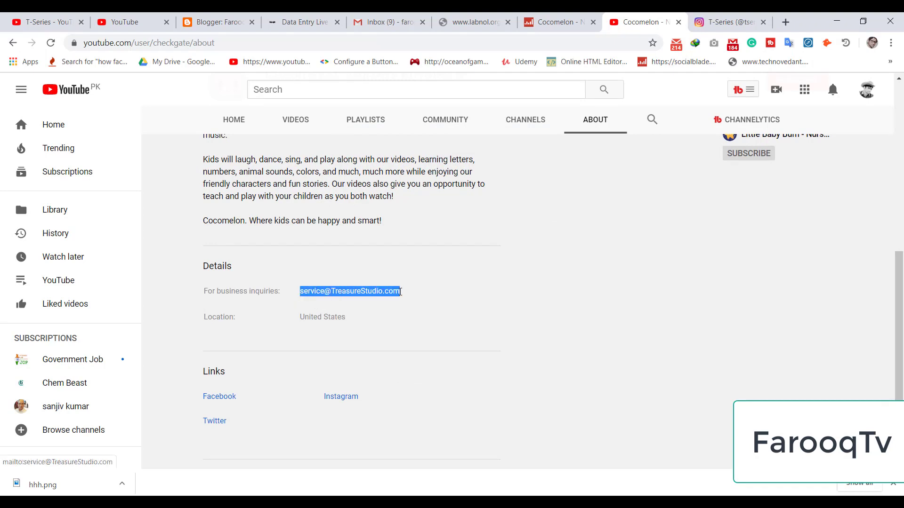
pyautogui.rightClick(381, 294)
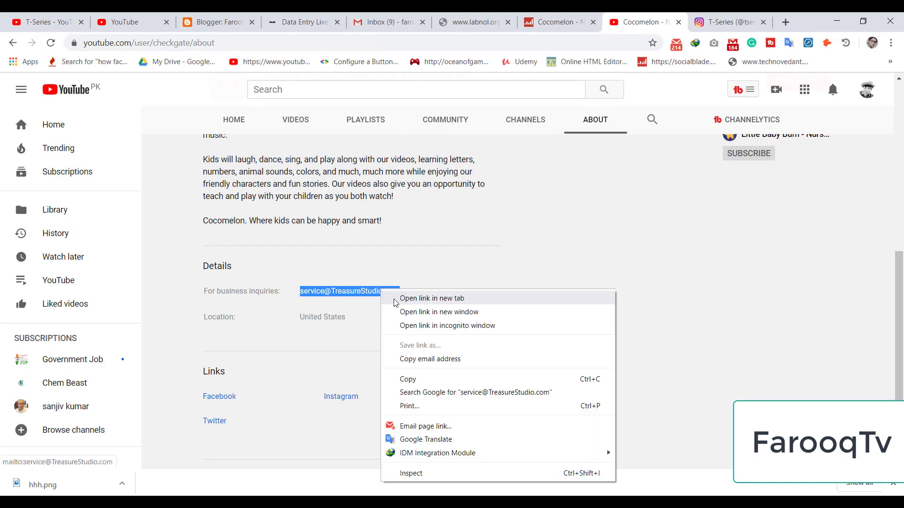
pyautogui.click(414, 377)
pyautogui.hotkey('alt', 'Tab')
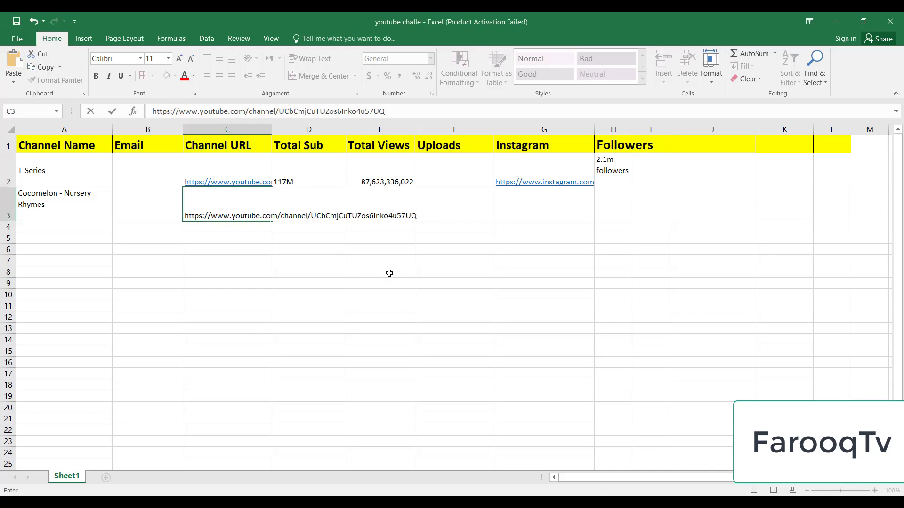
pyautogui.click(125, 214)
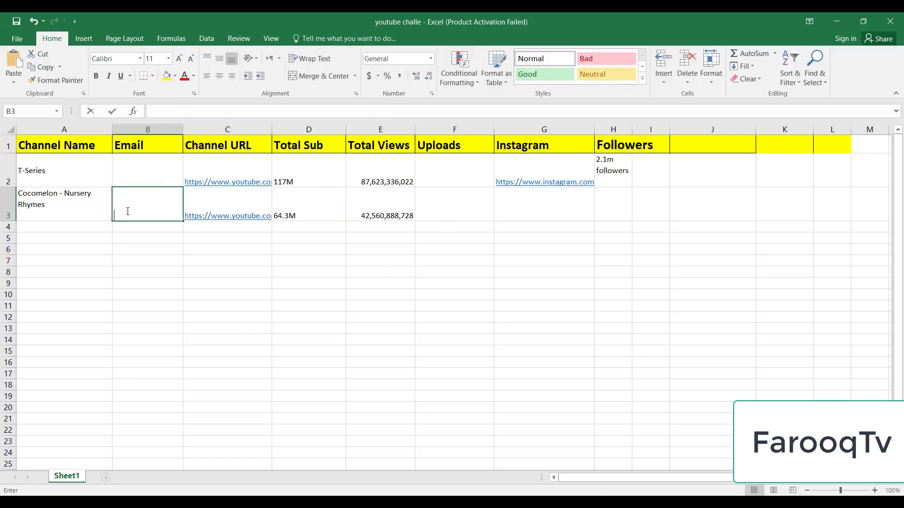
pyautogui.rightClick(126, 210)
pyautogui.click(152, 263)
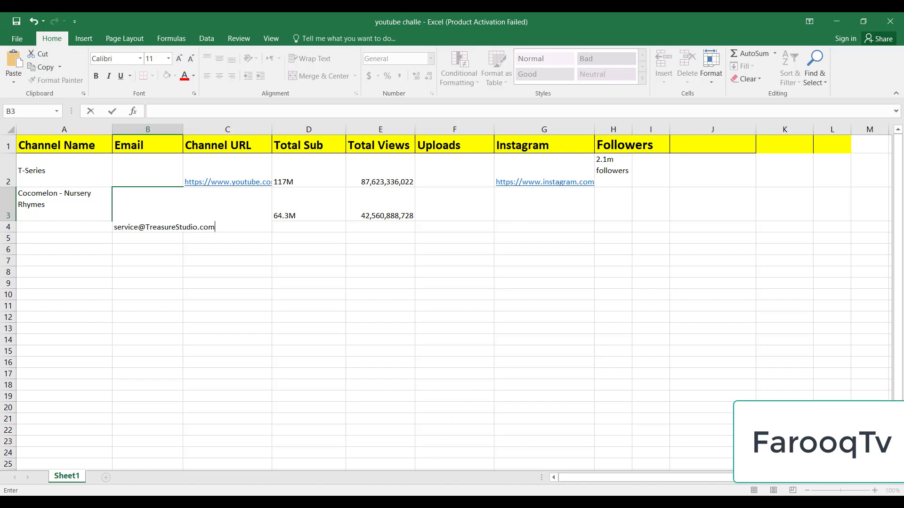
pyautogui.hotkey('alt', 'Tab')
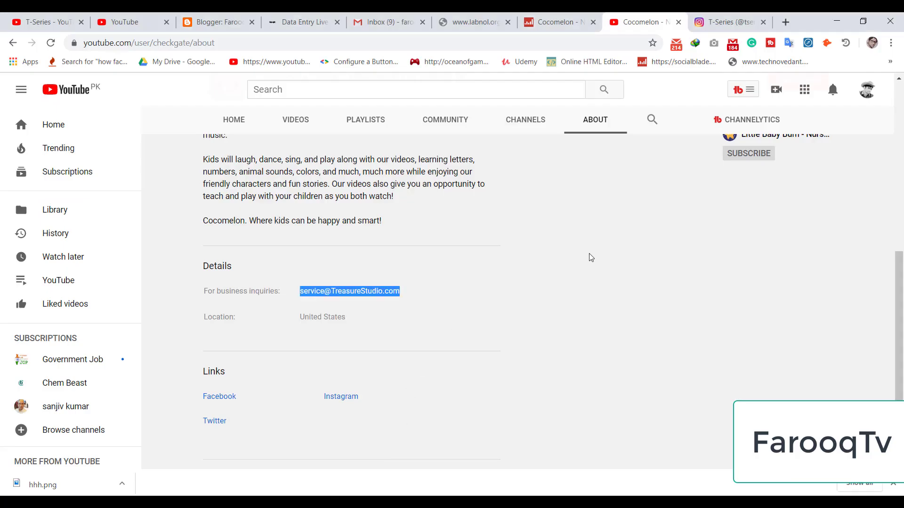
pyautogui.click(586, 250)
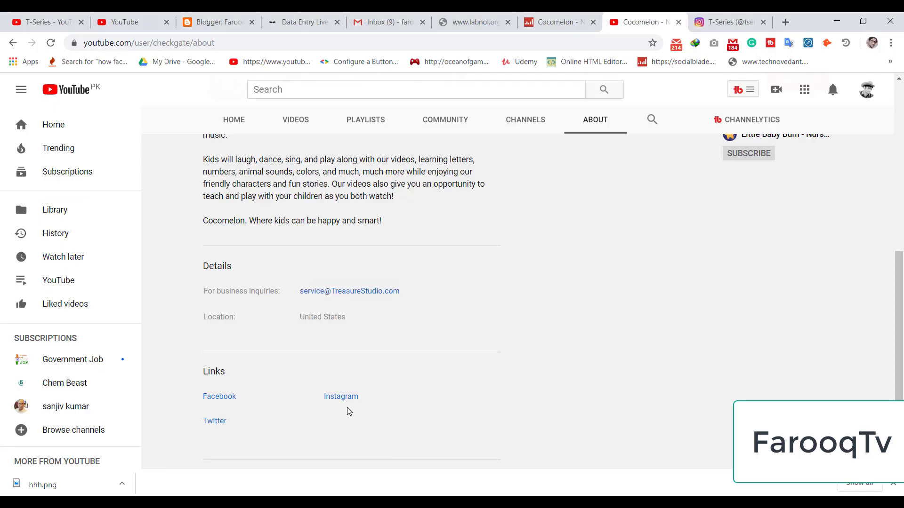
# Open Cocomelon's Instagram profile and paste its web address into cell G3.
pyautogui.click(336, 402)
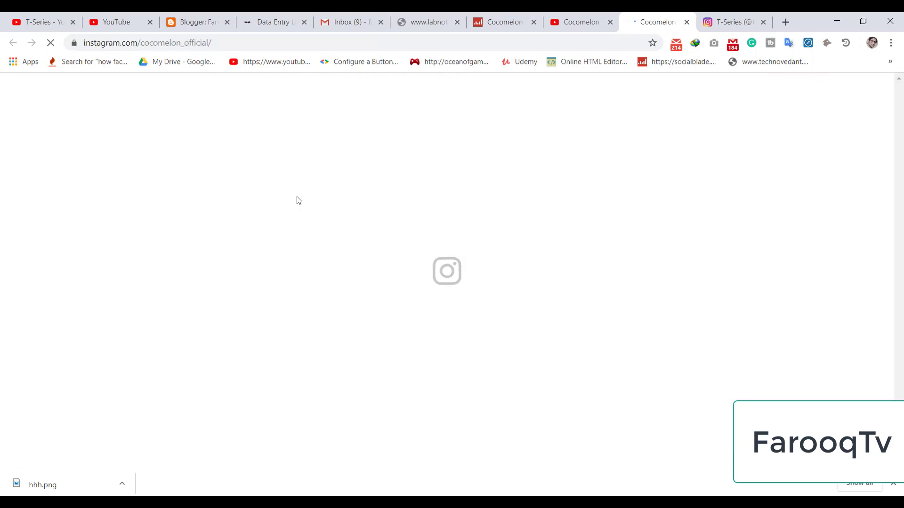
pyautogui.click(224, 44)
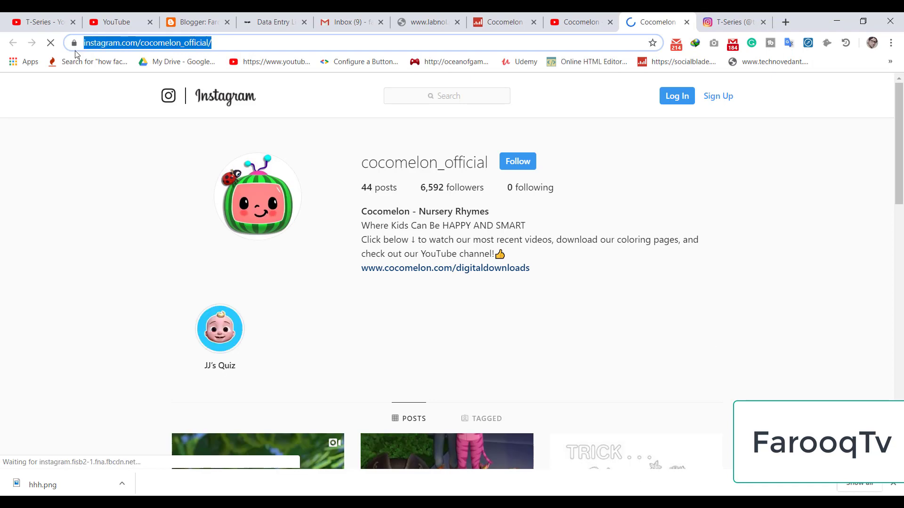
pyautogui.rightClick(117, 43)
pyautogui.click(148, 109)
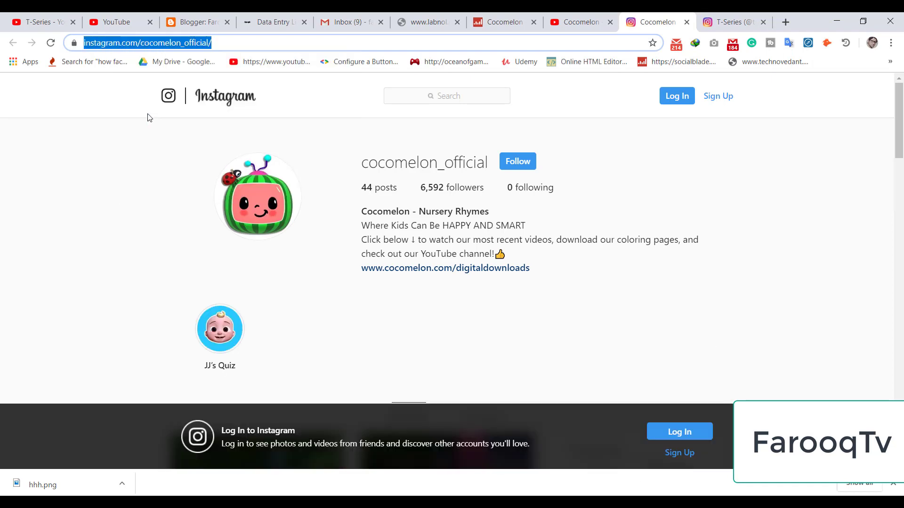
pyautogui.hotkey('alt', 'Tab')
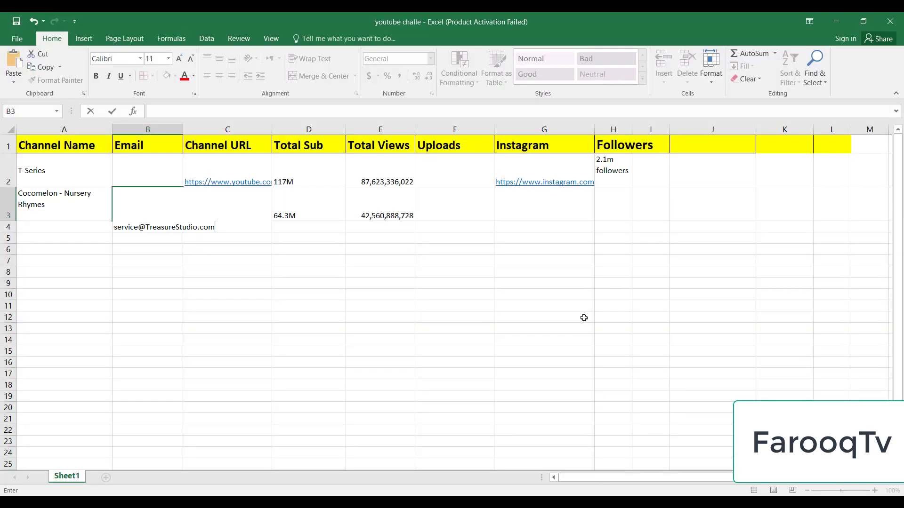
pyautogui.click(523, 220)
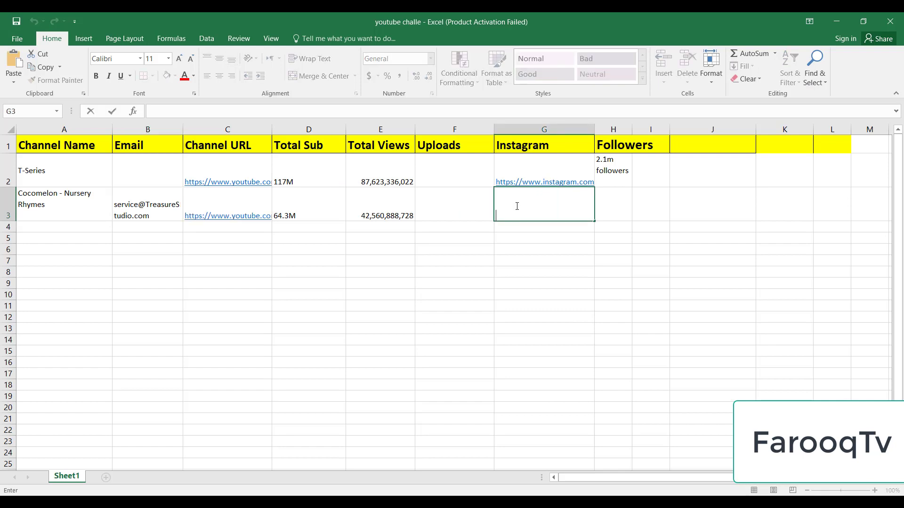
pyautogui.rightClick(517, 205)
pyautogui.click(540, 256)
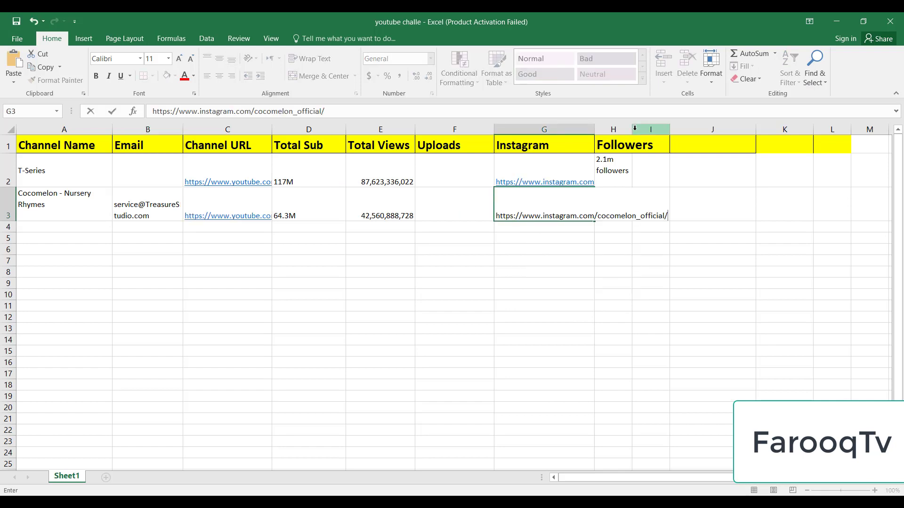
pyautogui.hotkey('alt', 'Tab')
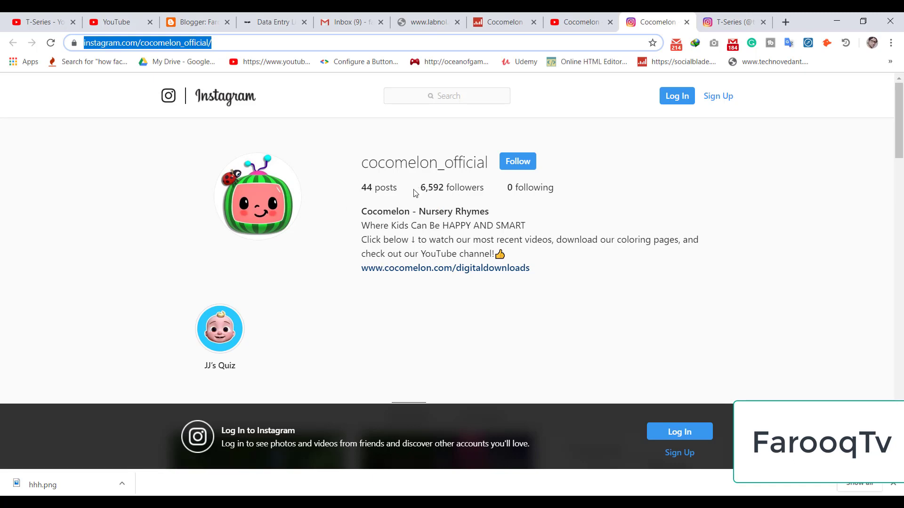
# Copy '6,592 followers' from the profile and paste it as text into H3.
pyautogui.moveTo(417, 191); pyautogui.dragTo(448, 191)
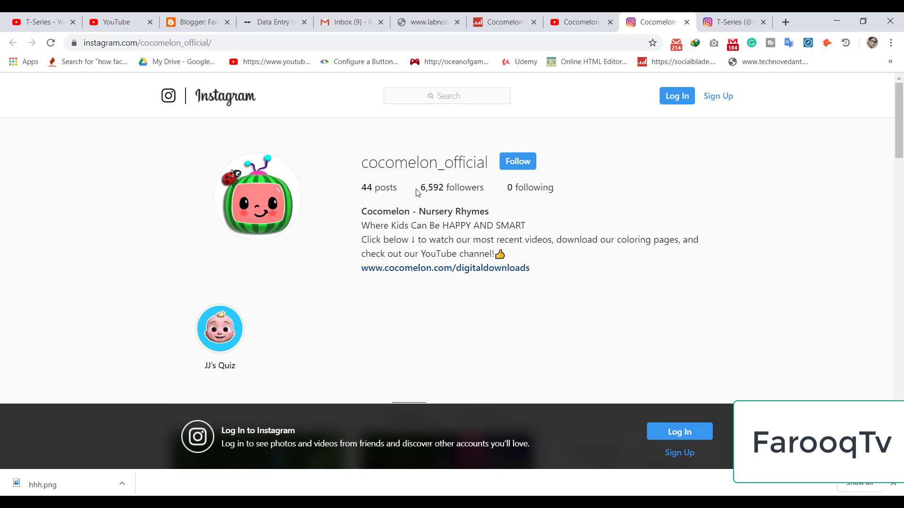
pyautogui.moveTo(418, 190); pyautogui.dragTo(426, 191)
pyautogui.rightClick(426, 190)
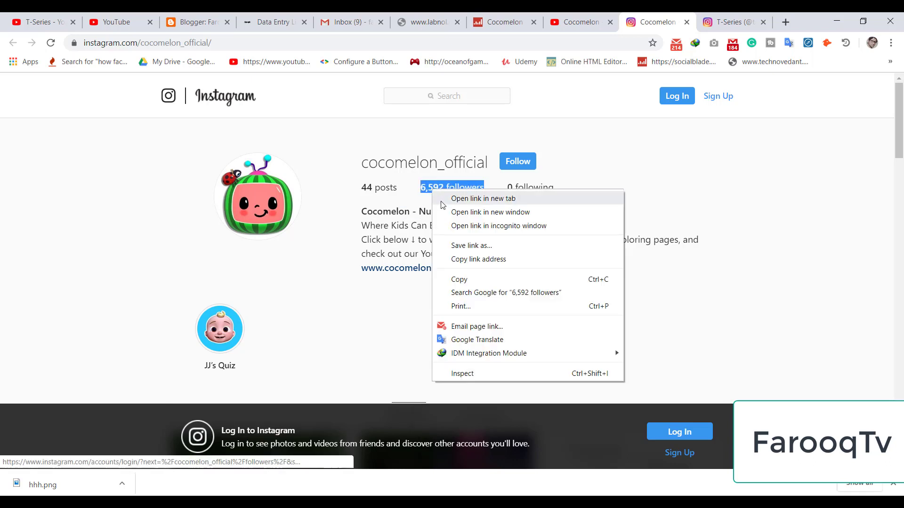
pyautogui.click(466, 281)
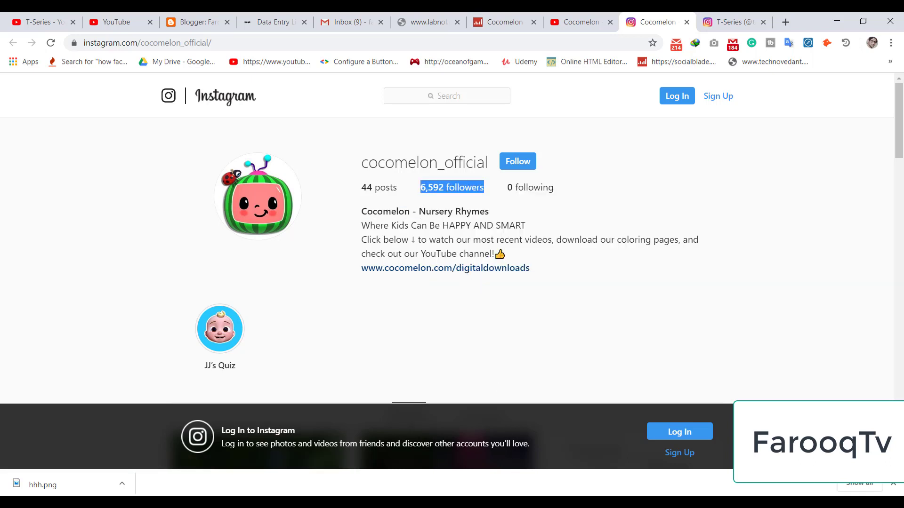
pyautogui.hotkey('alt', 'Tab')
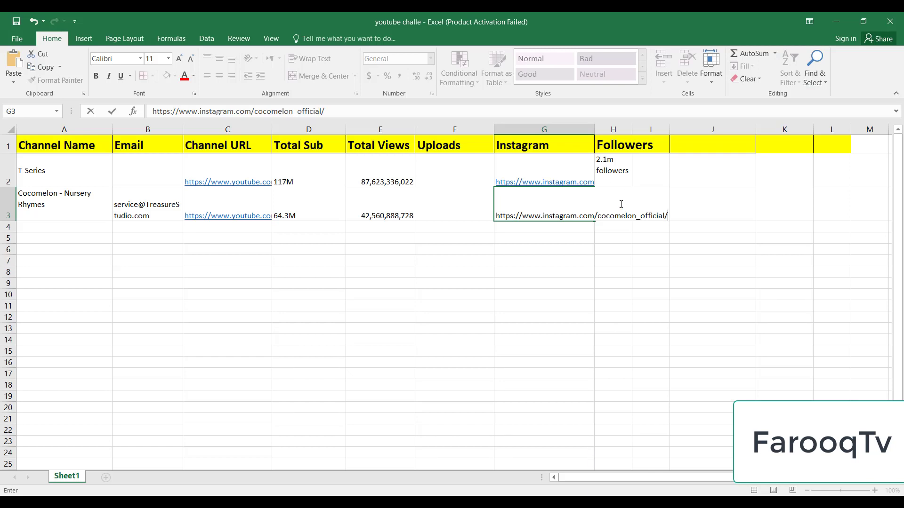
pyautogui.doubleClick(607, 200)
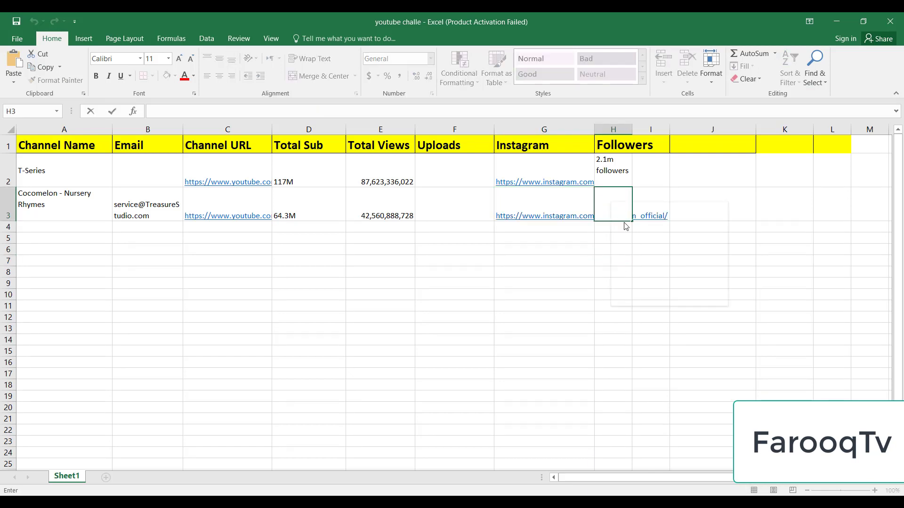
pyautogui.rightClick(612, 204)
pyautogui.click(635, 254)
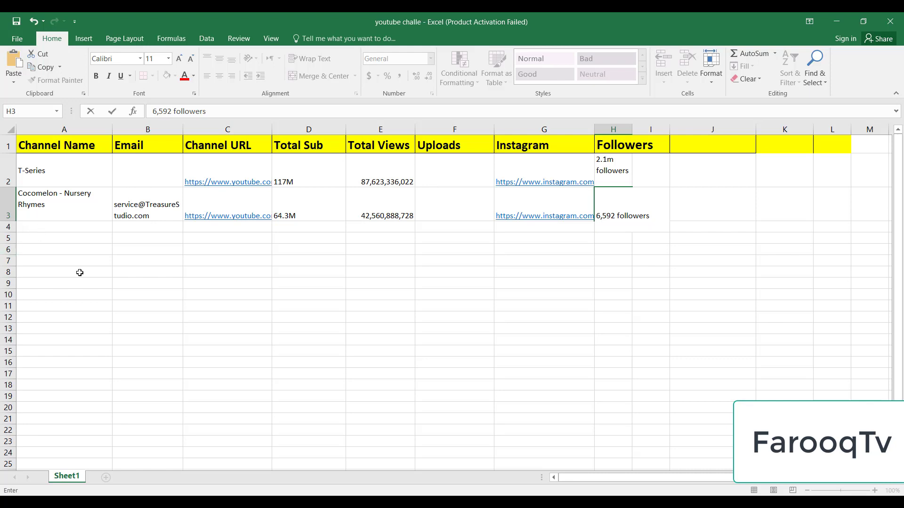
pyautogui.hotkey('alt', 'Tab')
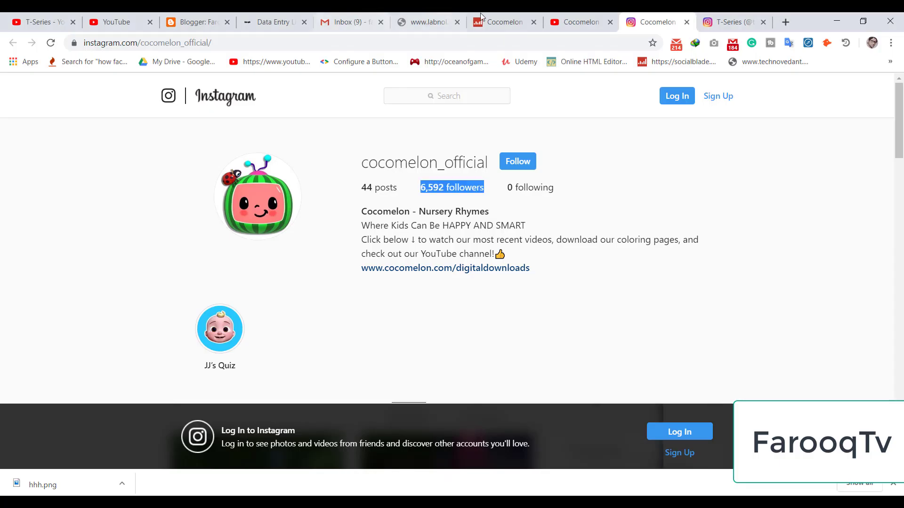
# Return to Social Blade's Top 500 list and open the next channel's stats page in a new tab.
pyautogui.click(500, 17)
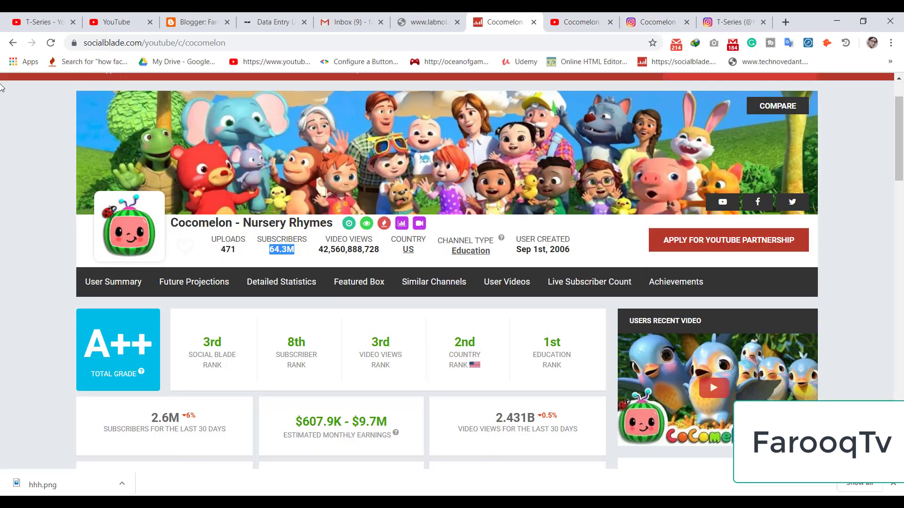
pyautogui.click(13, 43)
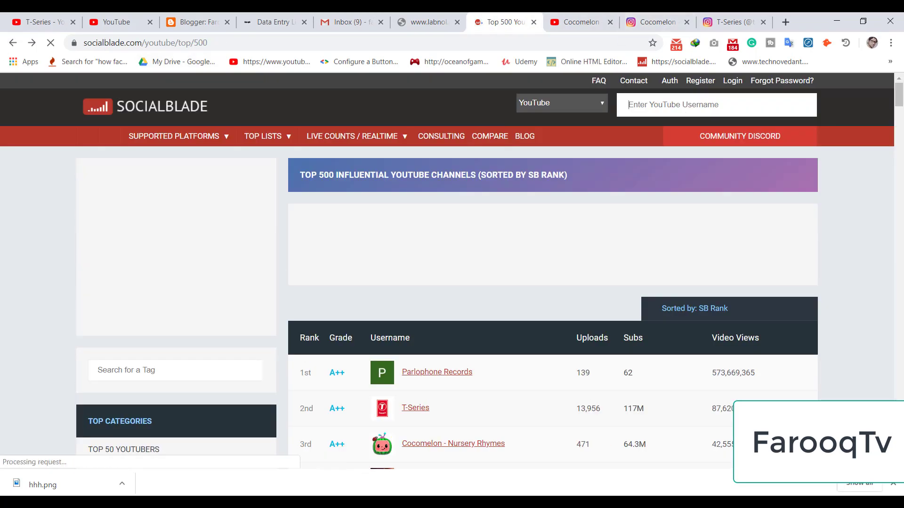
pyautogui.scroll(-4, 896, 109)
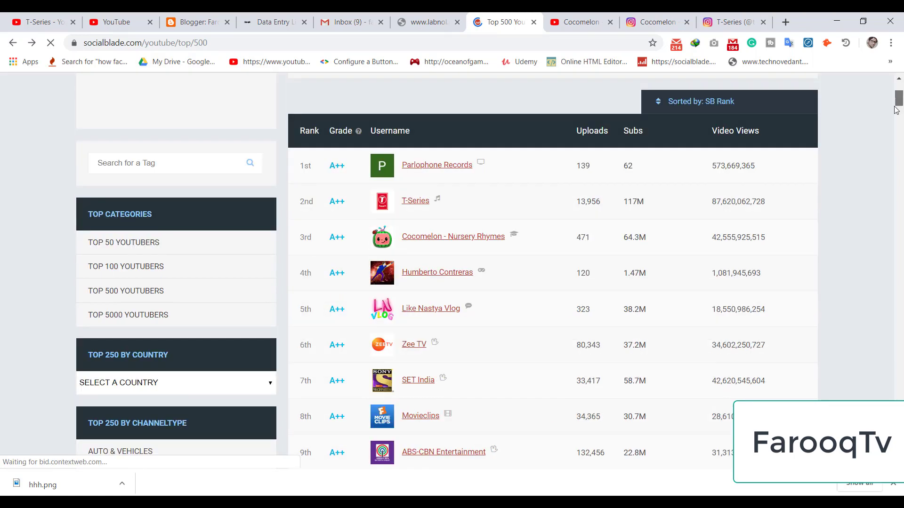
pyautogui.rightClick(419, 272)
pyautogui.click(435, 279)
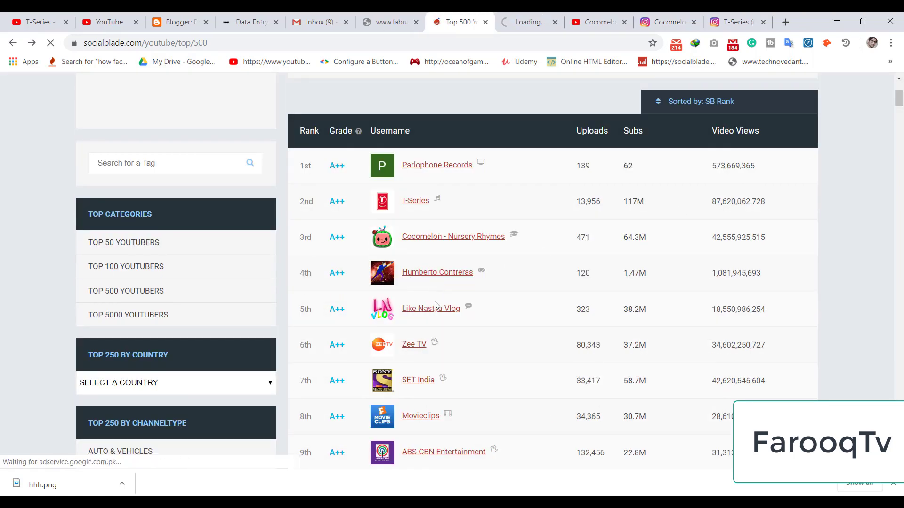
pyautogui.rightClick(435, 313)
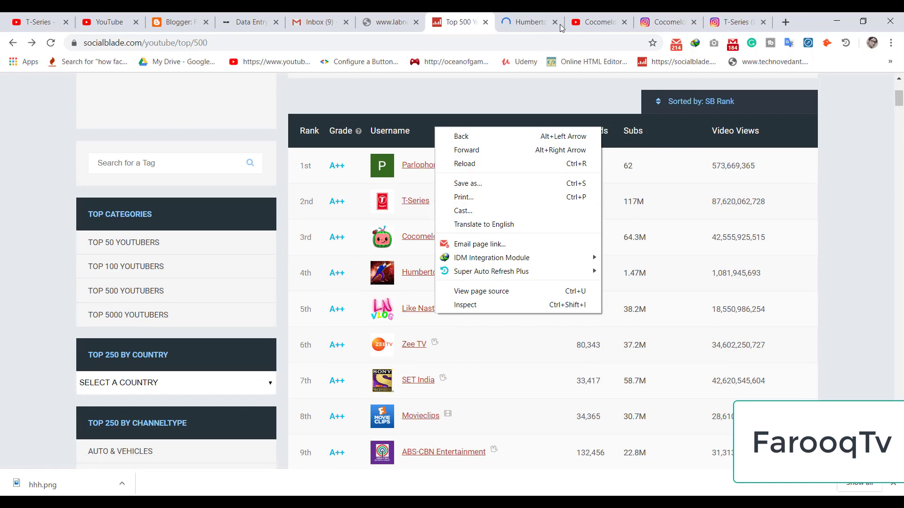
pyautogui.click(541, 24)
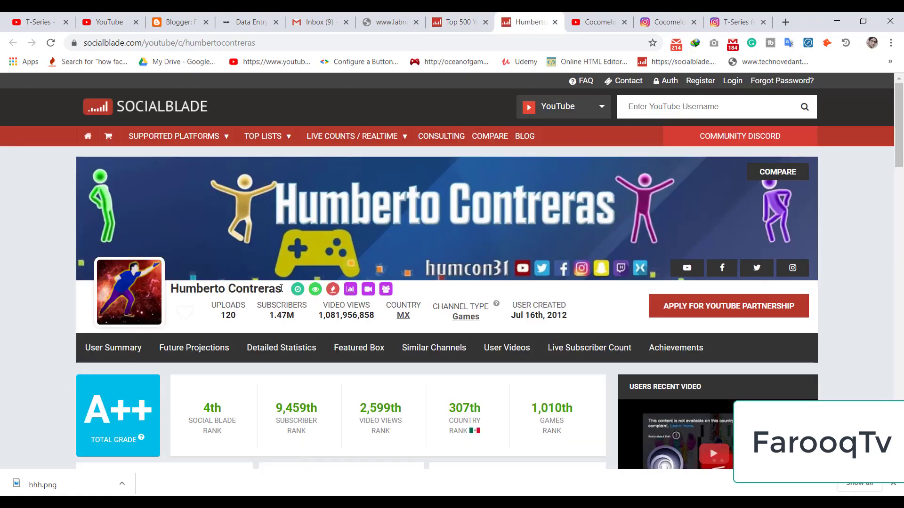
# Copy the channel name from its Social Blade statistics page.
pyautogui.tripleClick(281, 288)
pyautogui.click(284, 290)
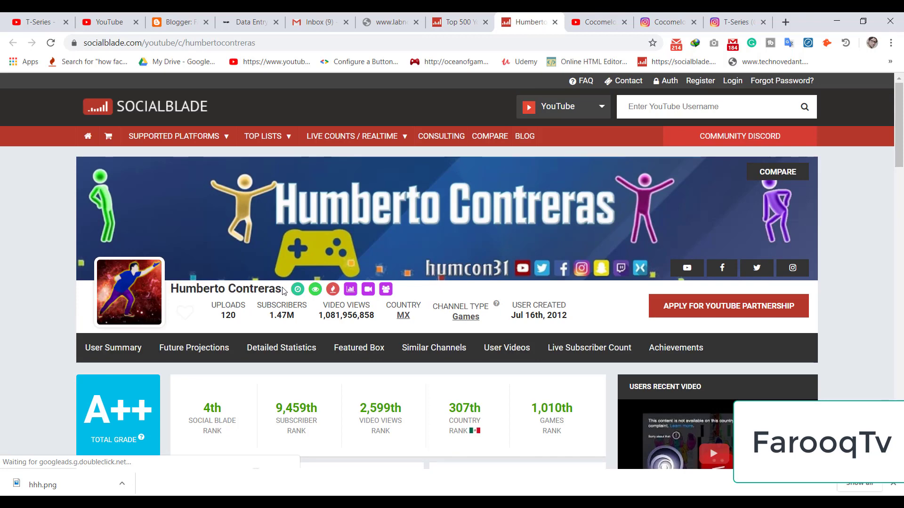
pyautogui.tripleClick(283, 291)
pyautogui.rightClick(271, 289)
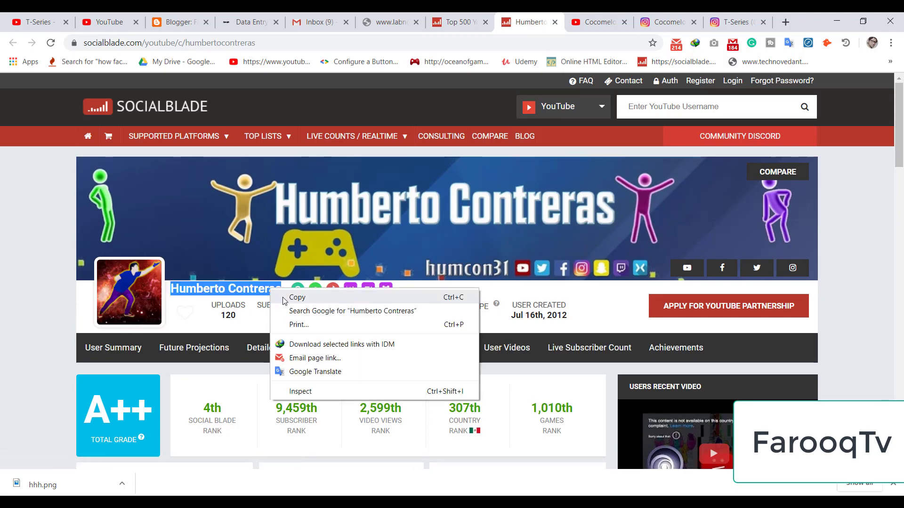
pyautogui.click(292, 298)
# Paste the channel name into cell A4.
pyautogui.hotkey('alt', 'Tab')
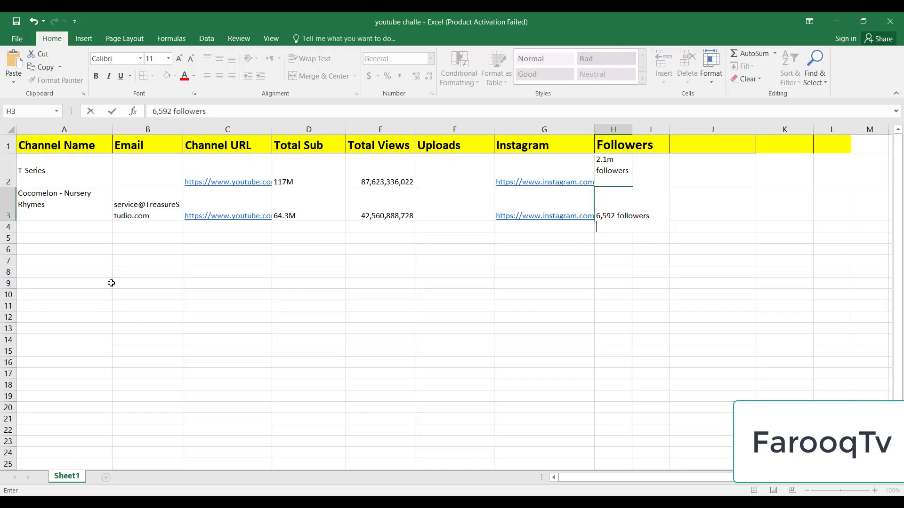
pyautogui.click(37, 230)
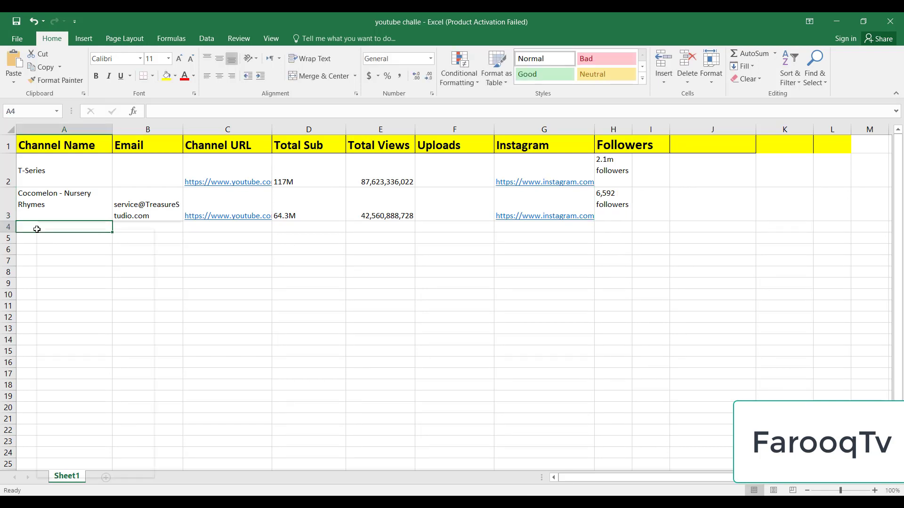
pyautogui.rightClick(36, 230)
pyautogui.click(26, 226)
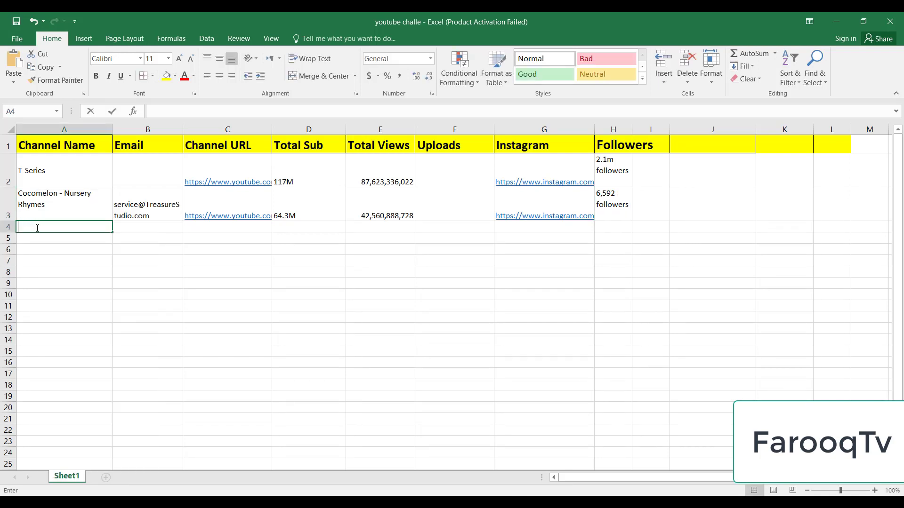
pyautogui.rightClick(34, 228)
pyautogui.click(66, 277)
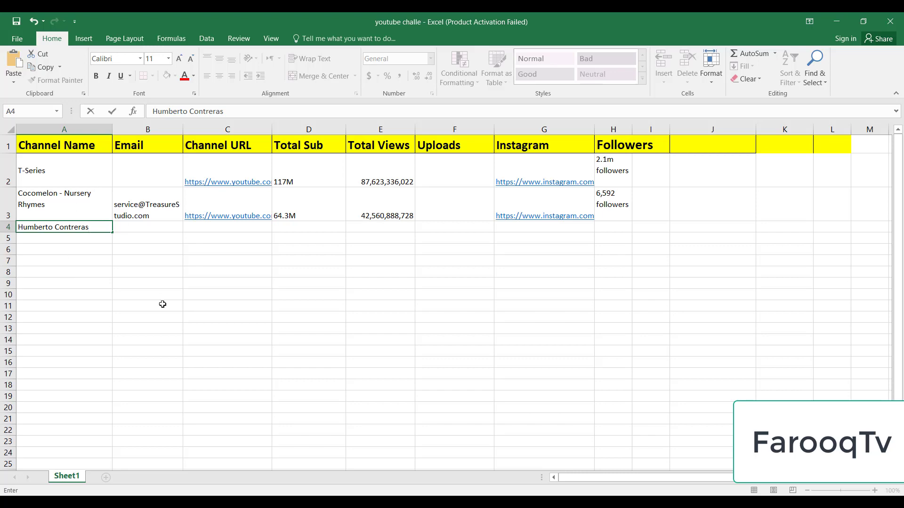
# Copy the 1,081,956,858 video views from Social Blade into cell E4.
pyautogui.hotkey('alt', 'Tab')
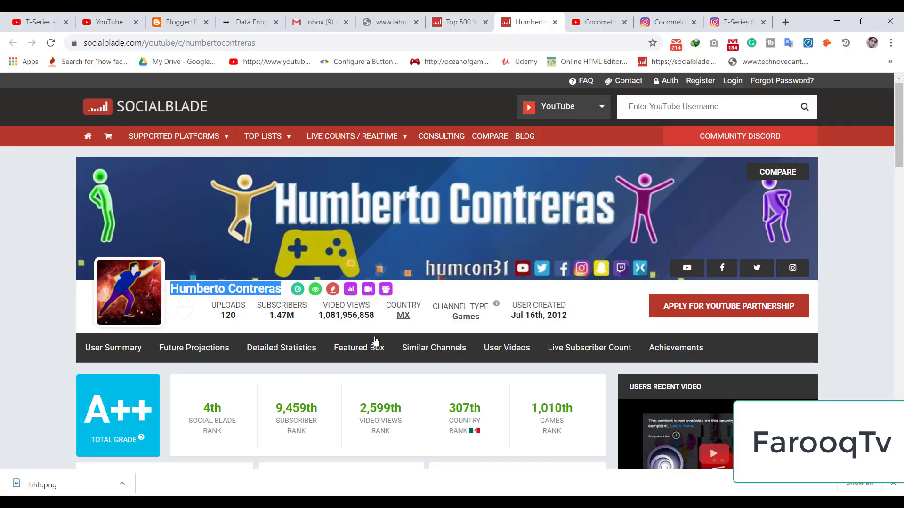
pyautogui.click(372, 331)
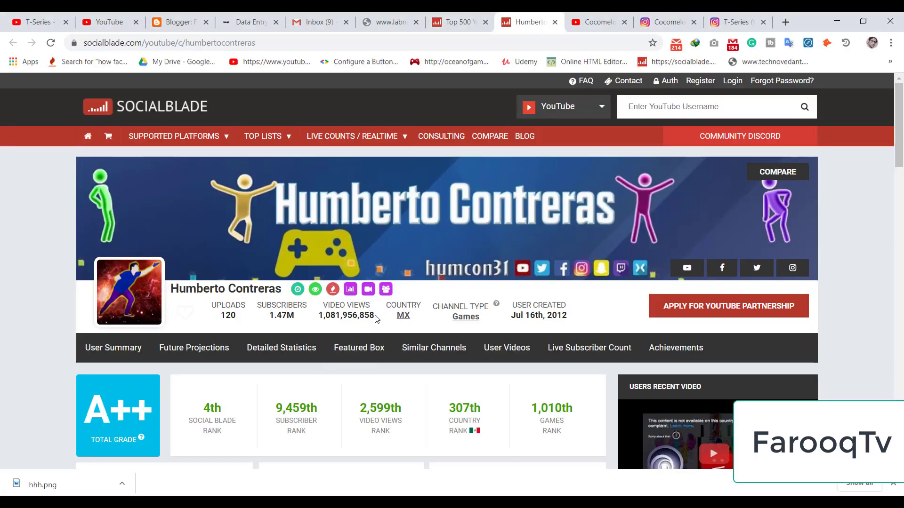
pyautogui.moveTo(376, 319); pyautogui.dragTo(329, 316)
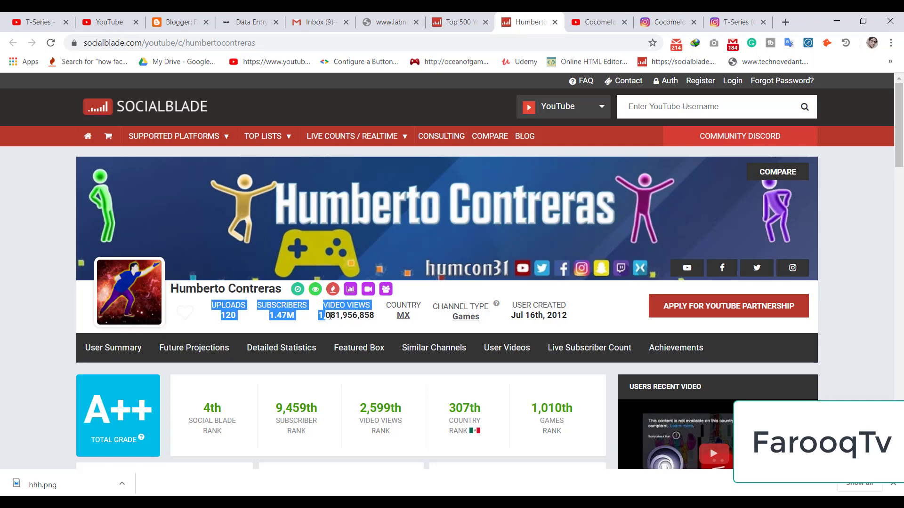
pyautogui.click(364, 320)
pyautogui.moveTo(372, 316); pyautogui.dragTo(330, 314)
pyautogui.rightClick(329, 317)
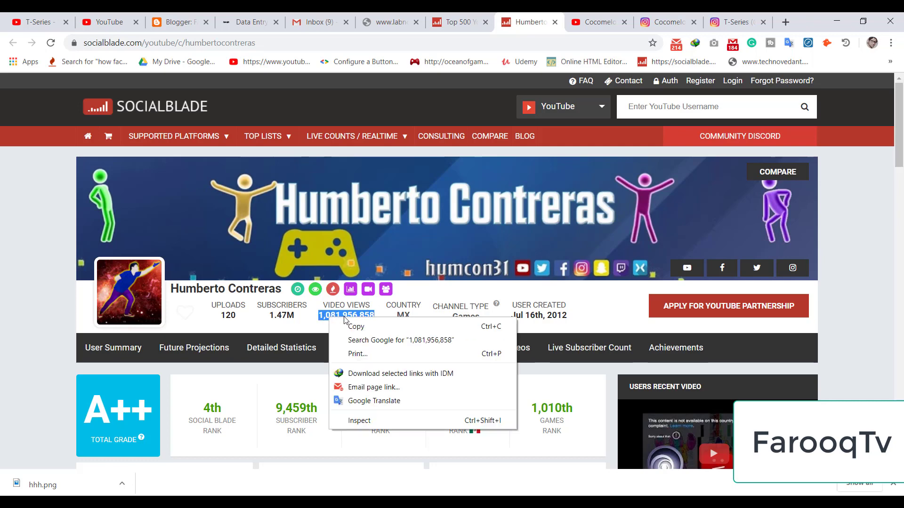
pyautogui.click(358, 324)
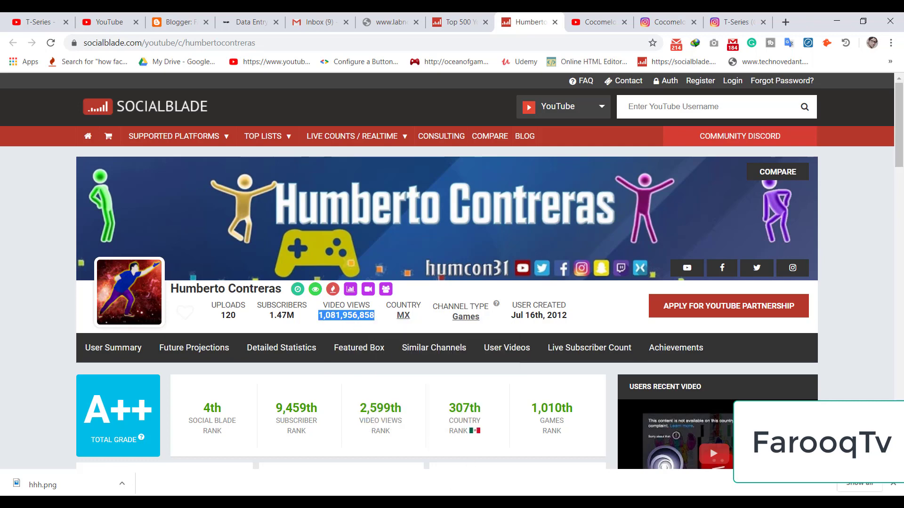
pyautogui.hotkey('alt', 'Tab')
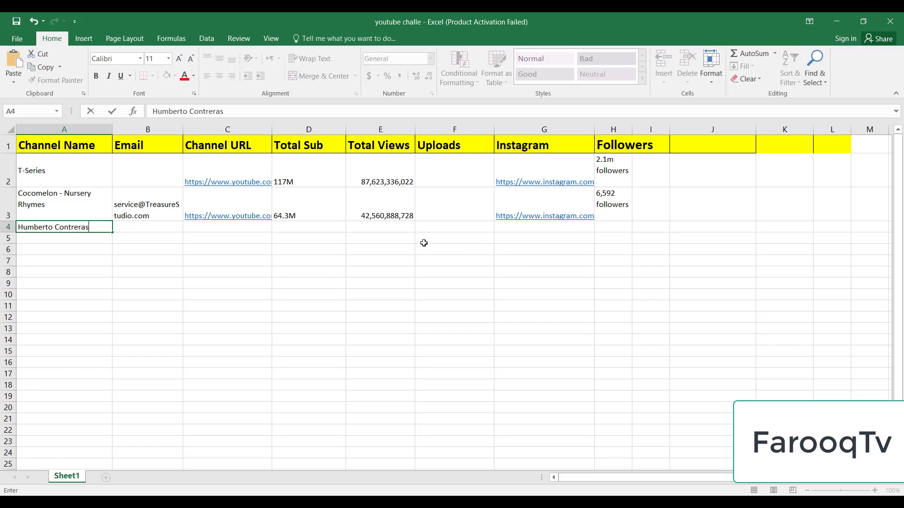
pyautogui.click(371, 231)
pyautogui.rightClick(372, 226)
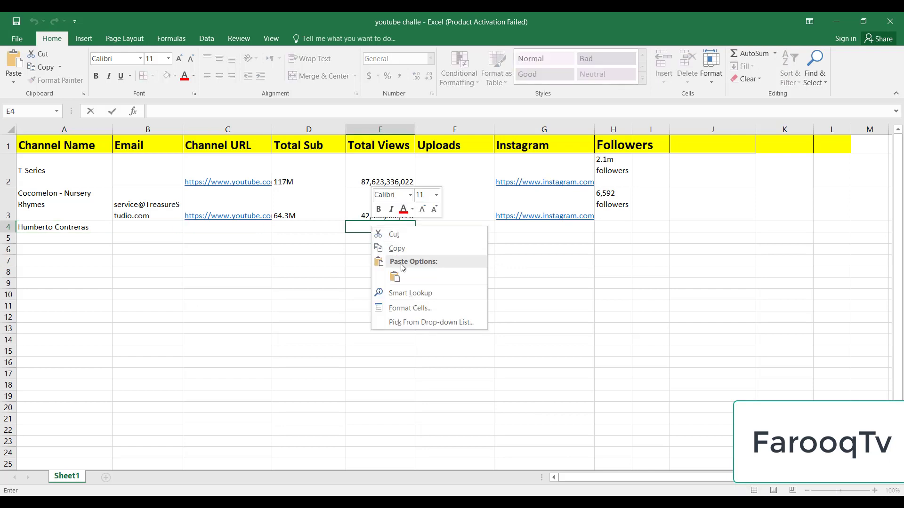
pyautogui.click(395, 276)
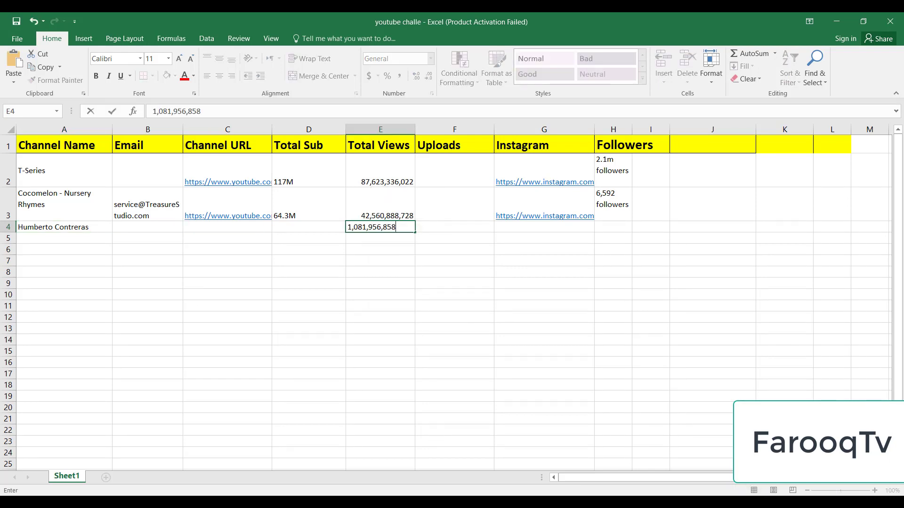
# Copy the 1.47M subscriber count from Social Blade into cell D4.
pyautogui.hotkey('alt', 'Tab')
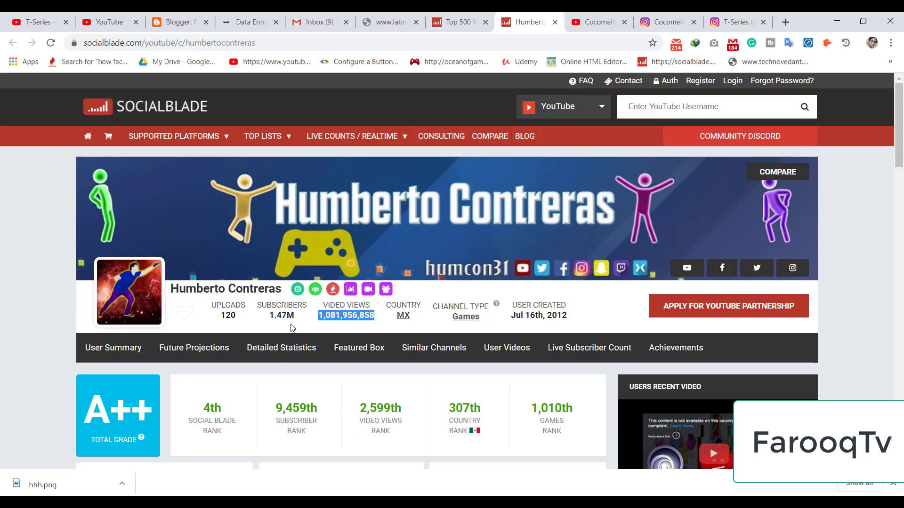
pyautogui.click(297, 324)
pyautogui.doubleClick(290, 316)
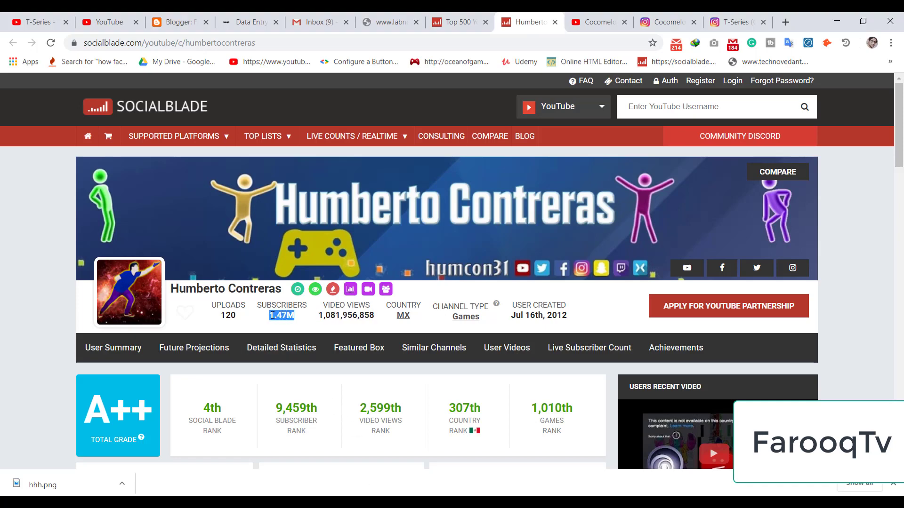
pyautogui.rightClick(282, 314)
pyautogui.click(308, 322)
pyautogui.hotkey('alt', 'Tab')
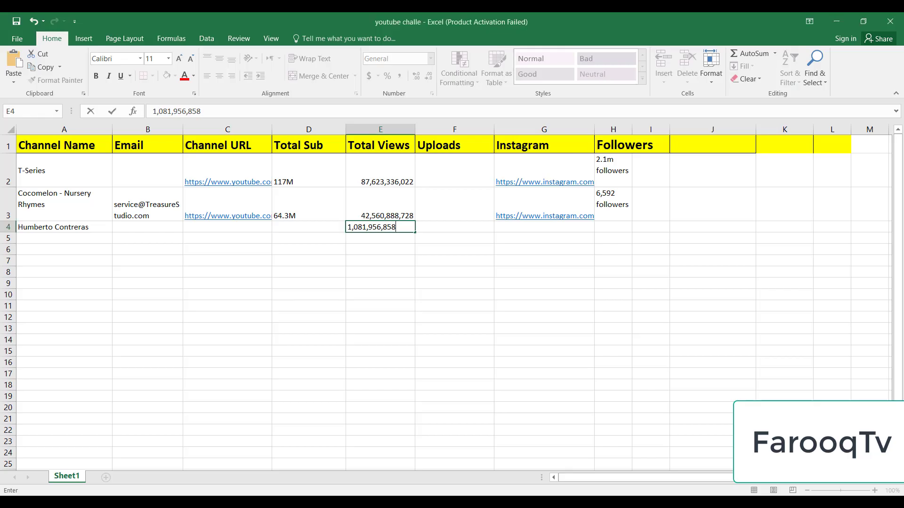
pyautogui.click(283, 227)
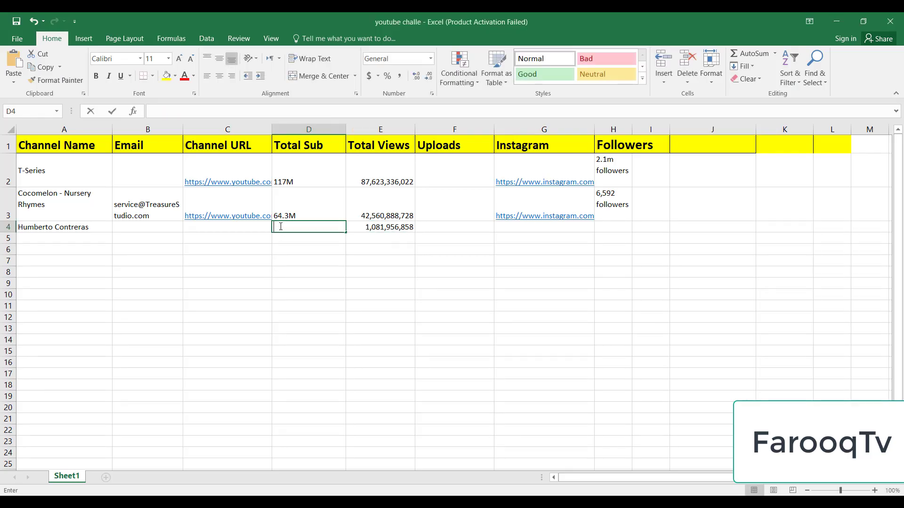
pyautogui.rightClick(285, 229)
pyautogui.click(310, 280)
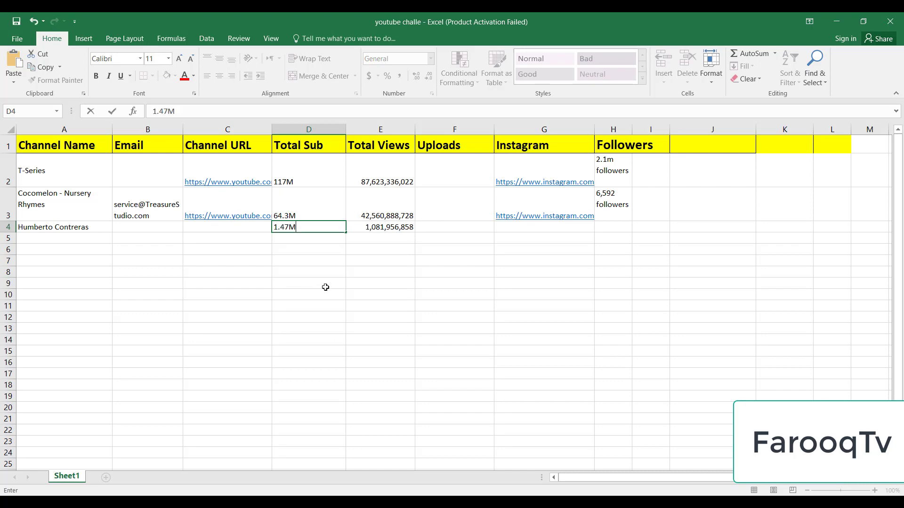
pyautogui.hotkey('alt', 'Tab')
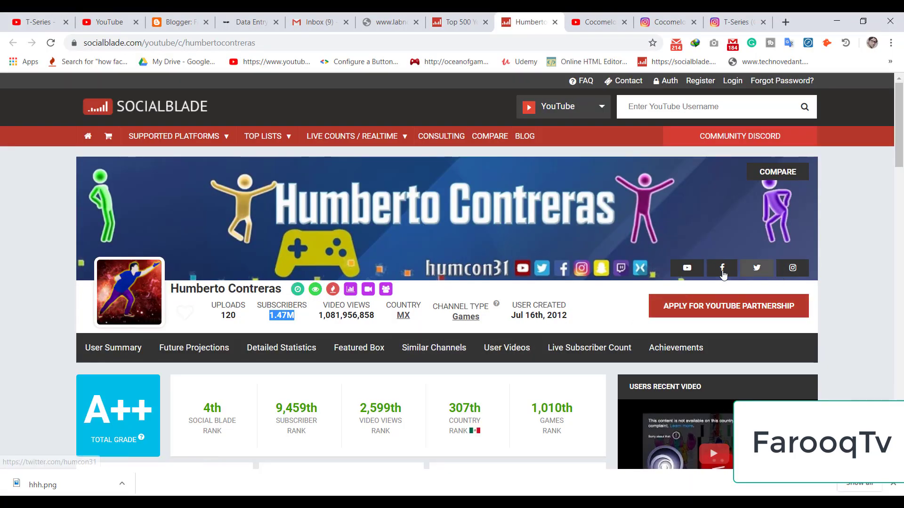
# Open the channel's YouTube page and paste its address into cell C4.
pyautogui.click(687, 269)
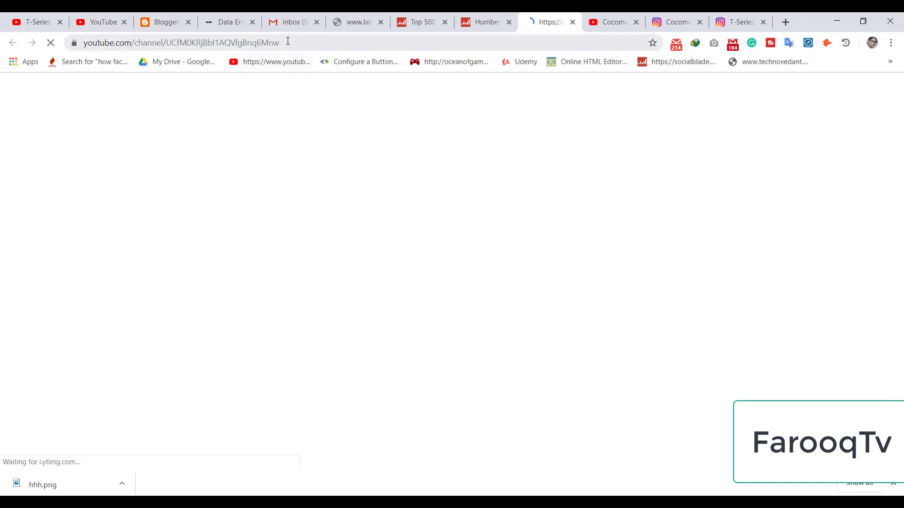
pyautogui.moveTo(279, 43); pyautogui.dragTo(72, 42)
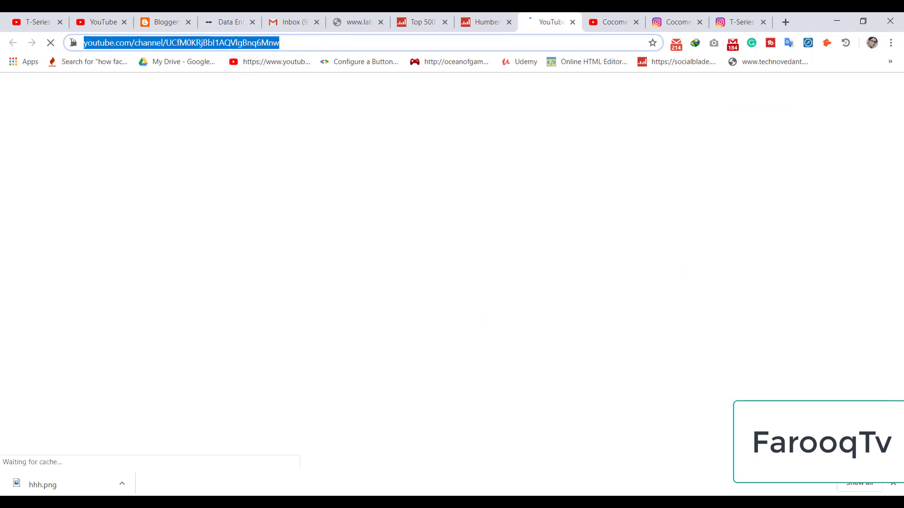
pyautogui.rightClick(122, 44)
pyautogui.click(157, 104)
pyautogui.hotkey('alt', 'Tab')
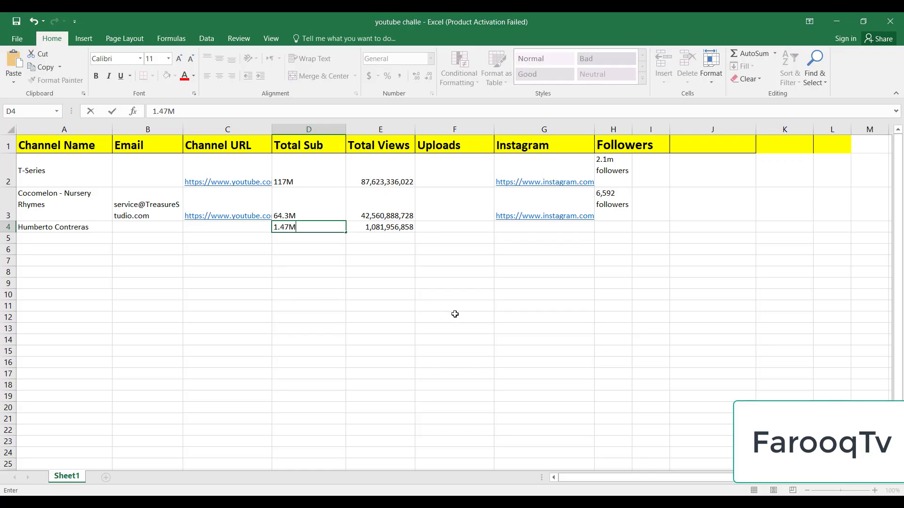
pyautogui.click(203, 230)
pyautogui.rightClick(203, 229)
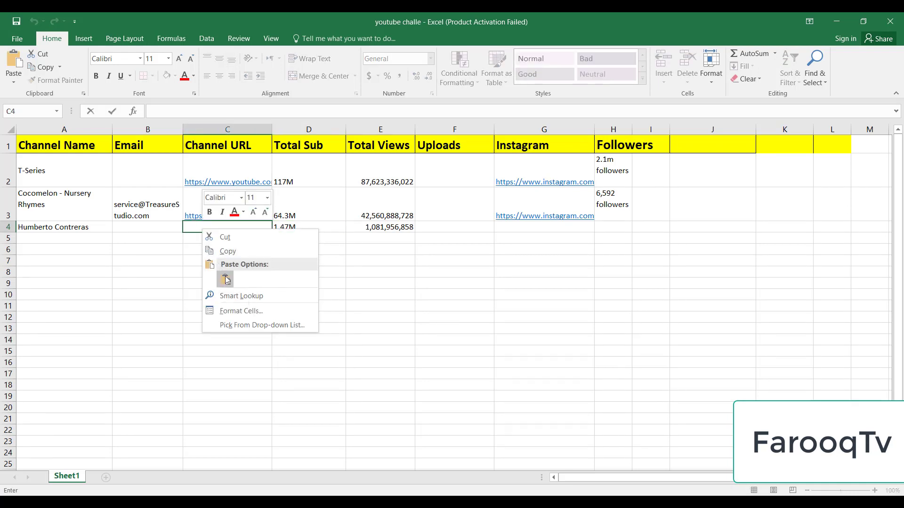
pyautogui.click(225, 279)
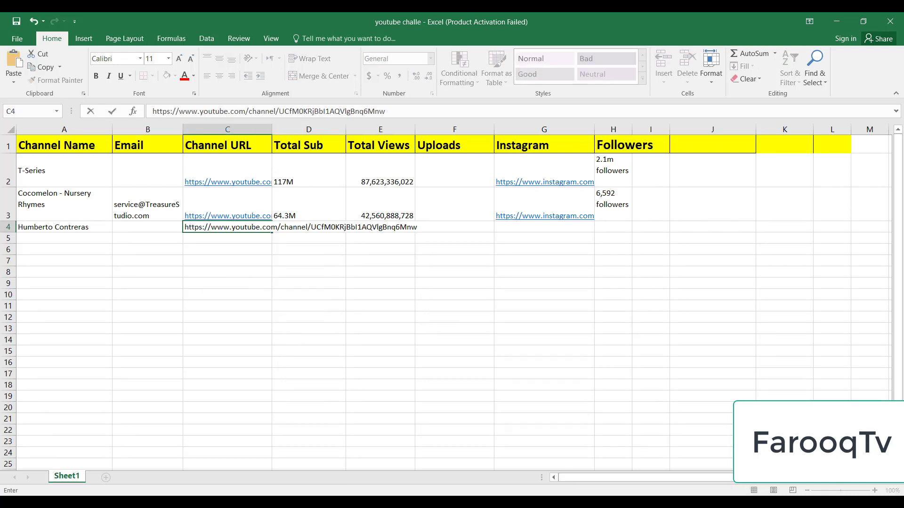
# Open the channel's Instagram profile and copy its web address.
pyautogui.hotkey('alt', 'Tab')
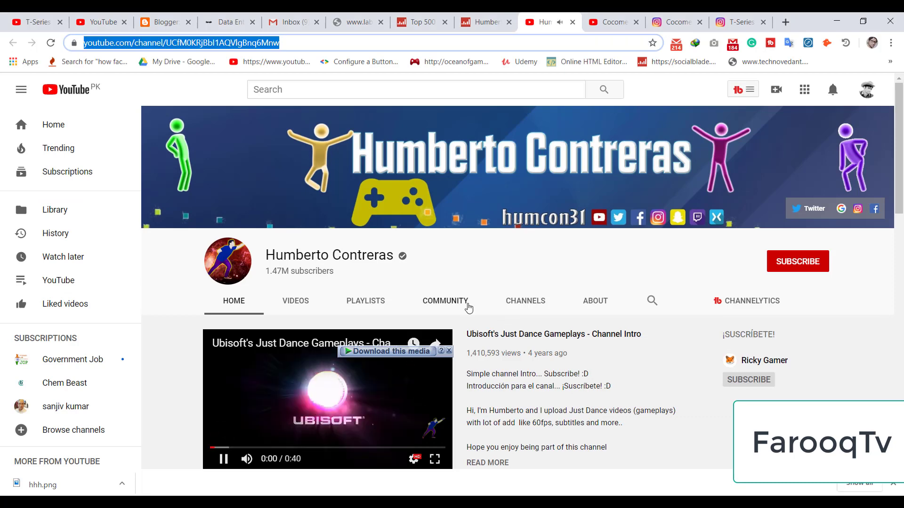
pyautogui.click(857, 212)
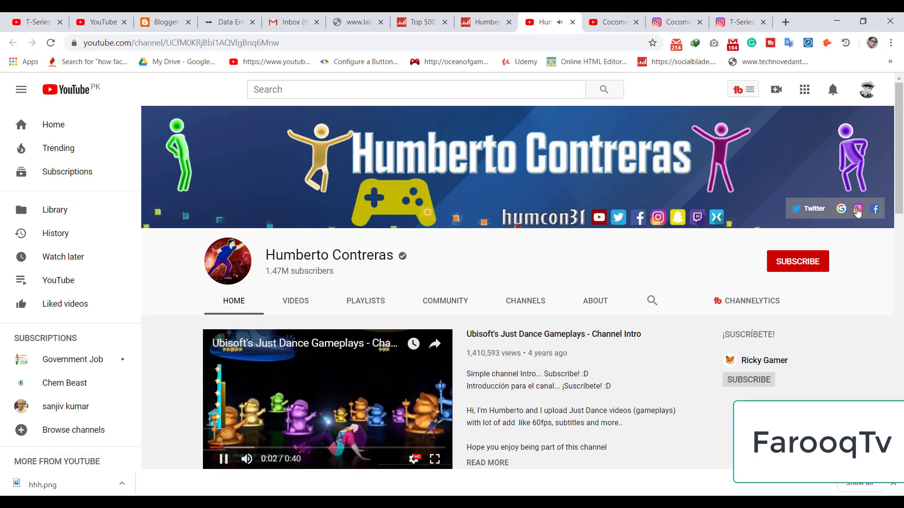
pyautogui.click(857, 212)
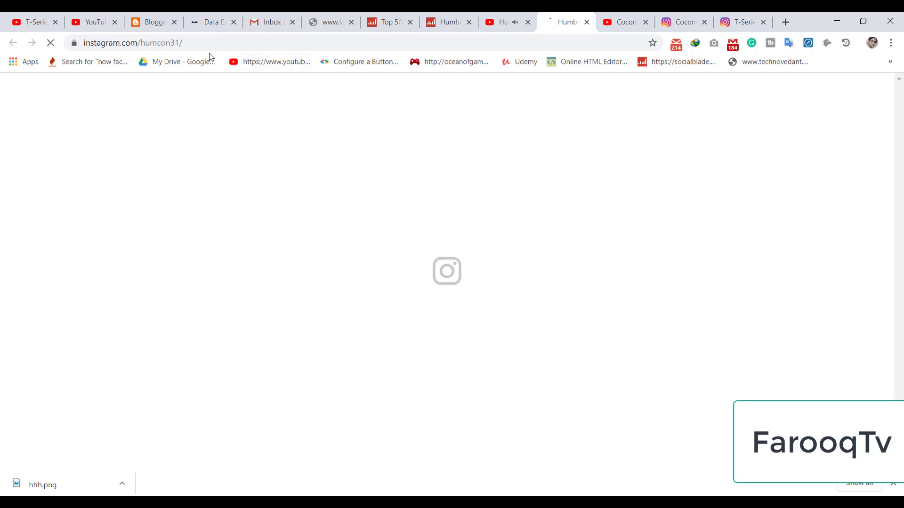
pyautogui.moveTo(183, 42); pyautogui.dragTo(101, 44)
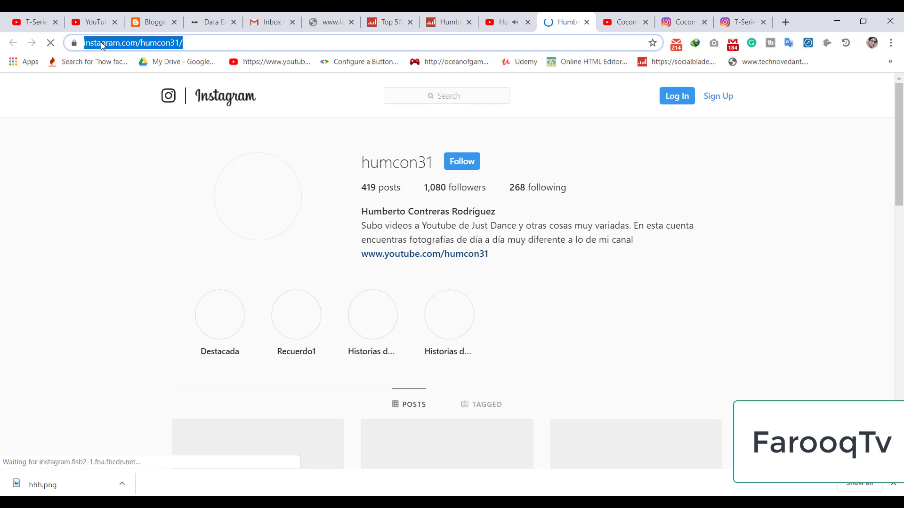
pyautogui.rightClick(102, 43)
pyautogui.click(121, 104)
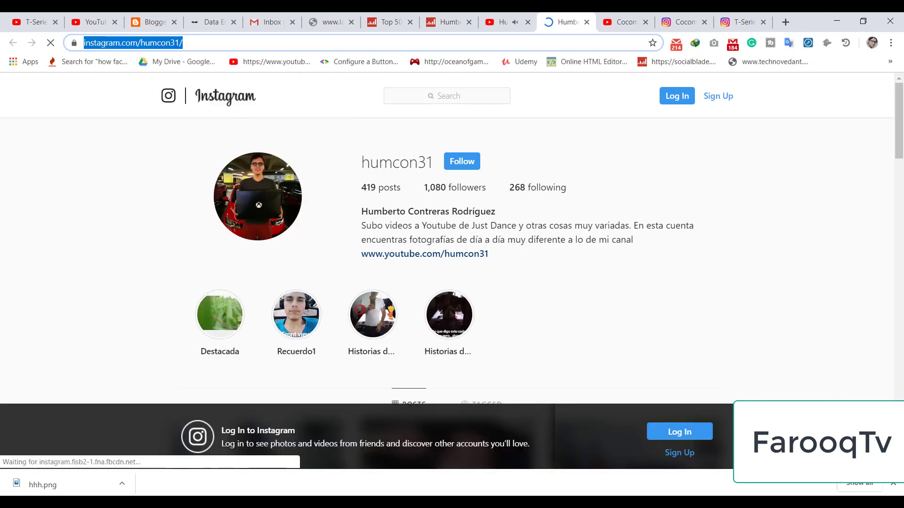
pyautogui.hotkey('alt', 'Tab')
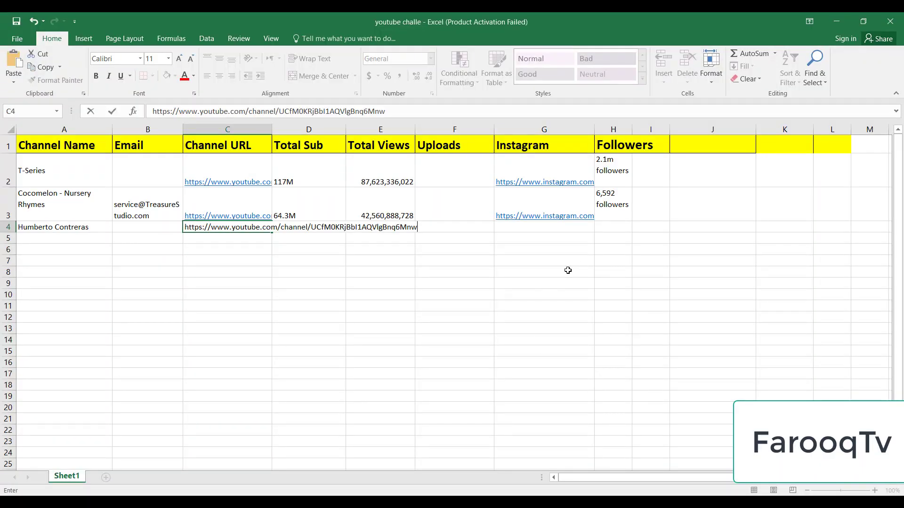
# Paste the Instagram profile link into cell G4.
pyautogui.click(516, 227)
pyautogui.rightClick(515, 228)
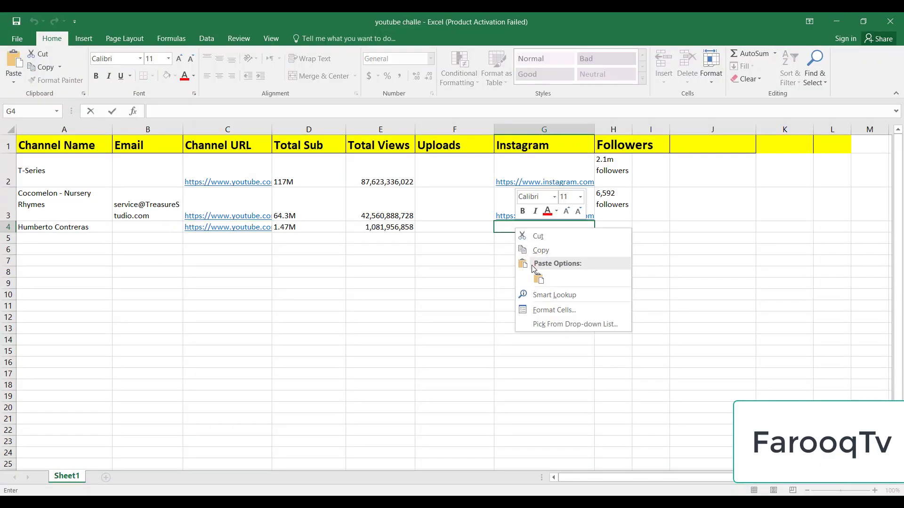
pyautogui.click(539, 279)
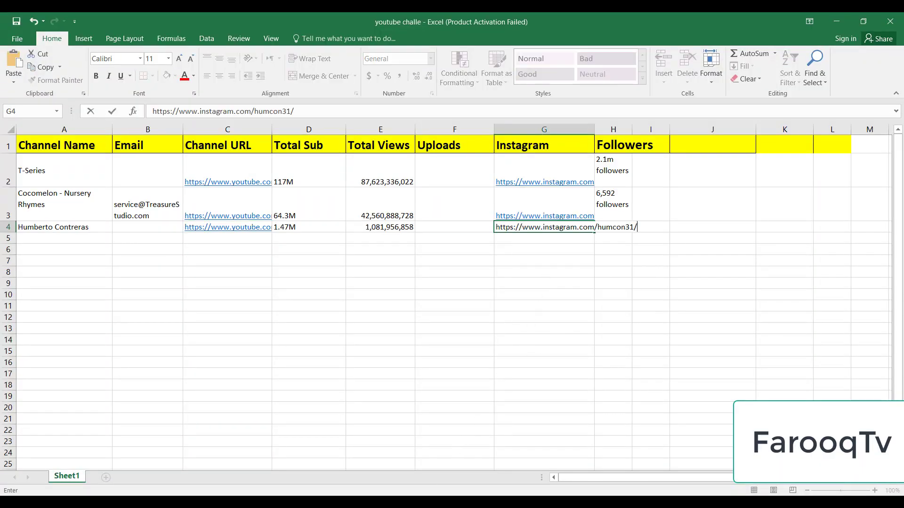
# Copy '1,080 followers' from the Instagram profile into cell H4.
pyautogui.hotkey('alt', 'Tab')
pyautogui.click(421, 187)
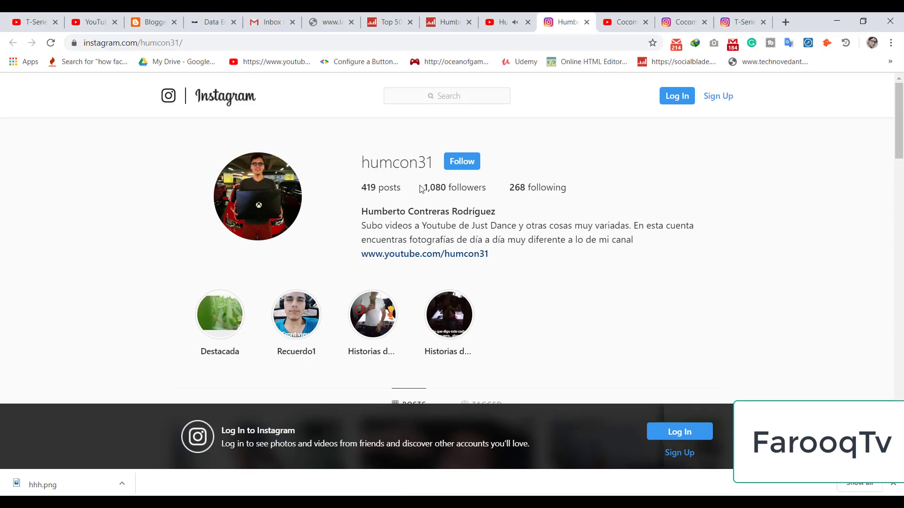
pyautogui.moveTo(485, 187); pyautogui.dragTo(427, 187)
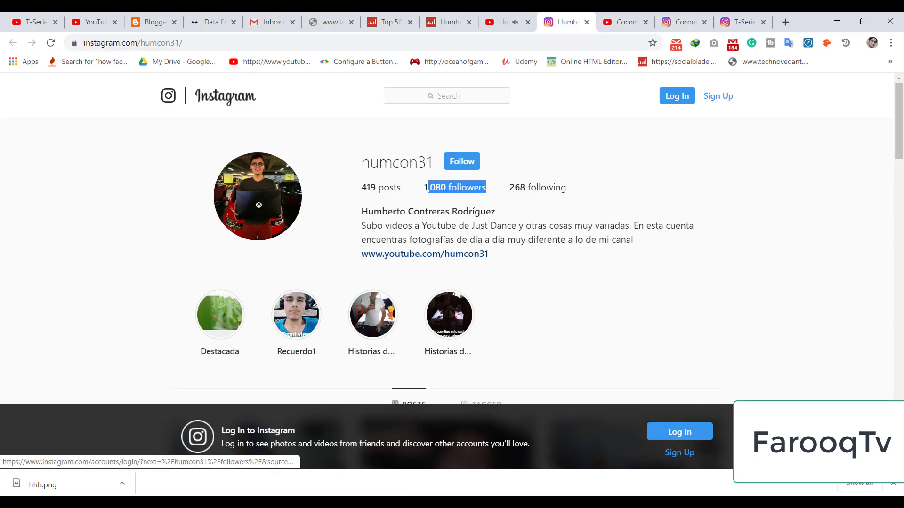
pyautogui.rightClick(435, 187)
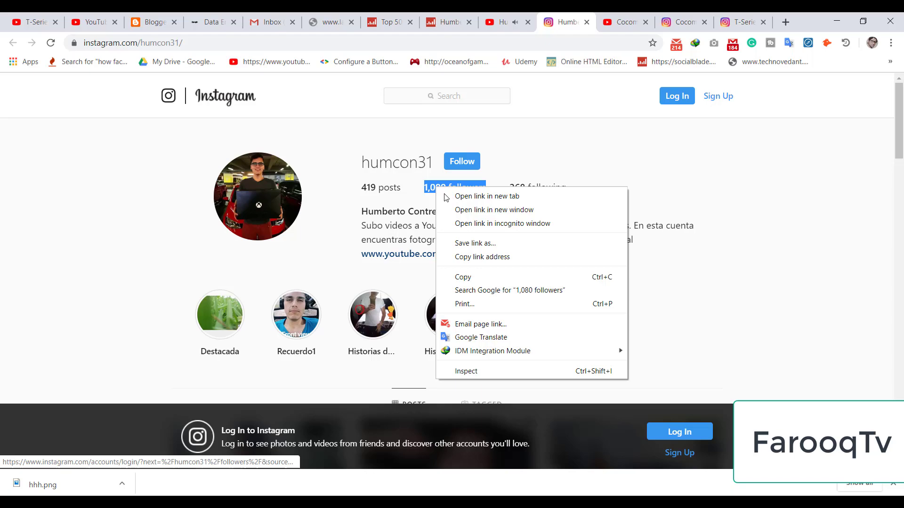
pyautogui.click(464, 277)
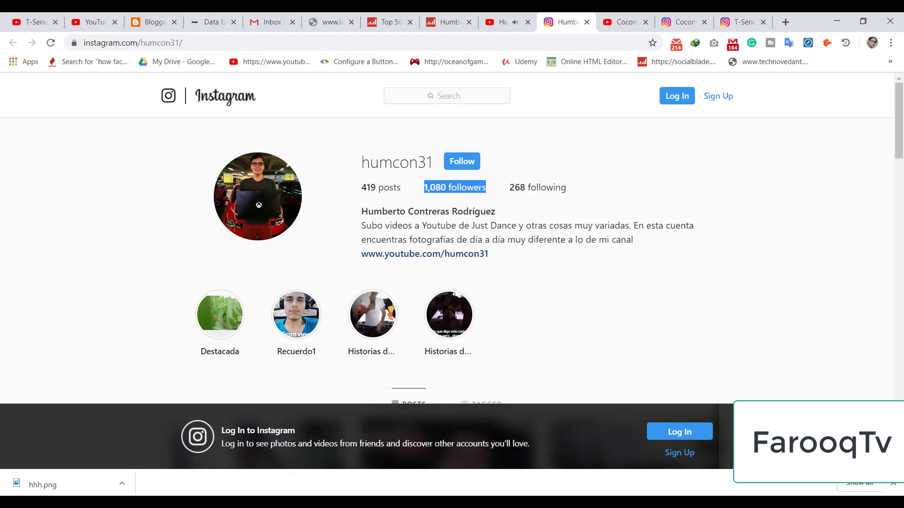
pyautogui.hotkey('alt', 'Tab')
pyautogui.click(610, 283)
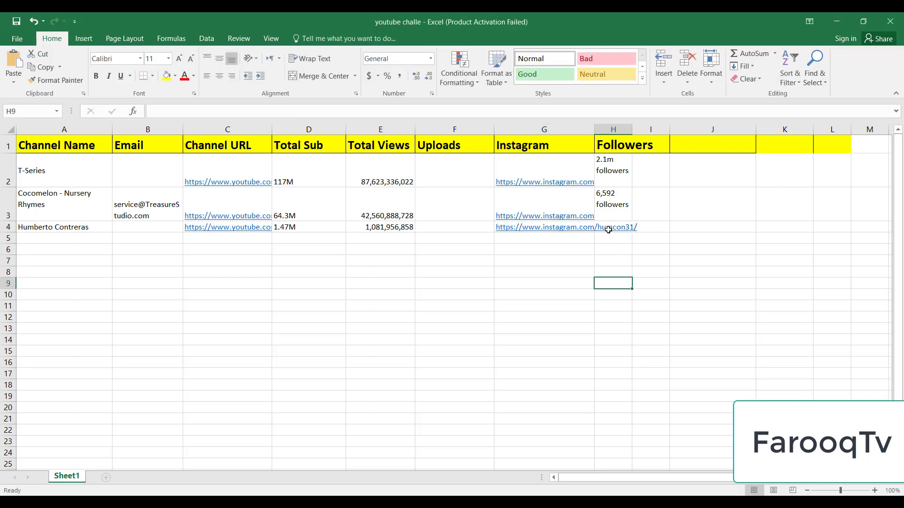
pyautogui.click(607, 228)
pyautogui.rightClick(610, 227)
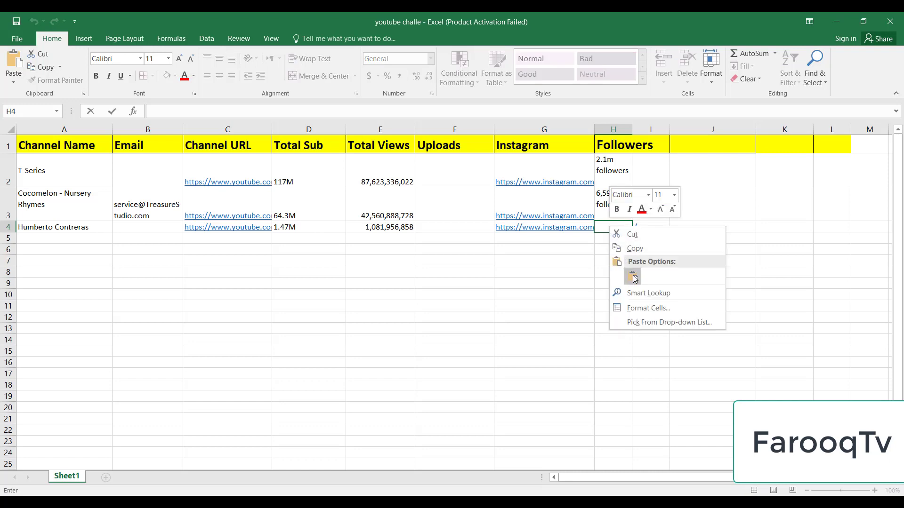
pyautogui.click(633, 277)
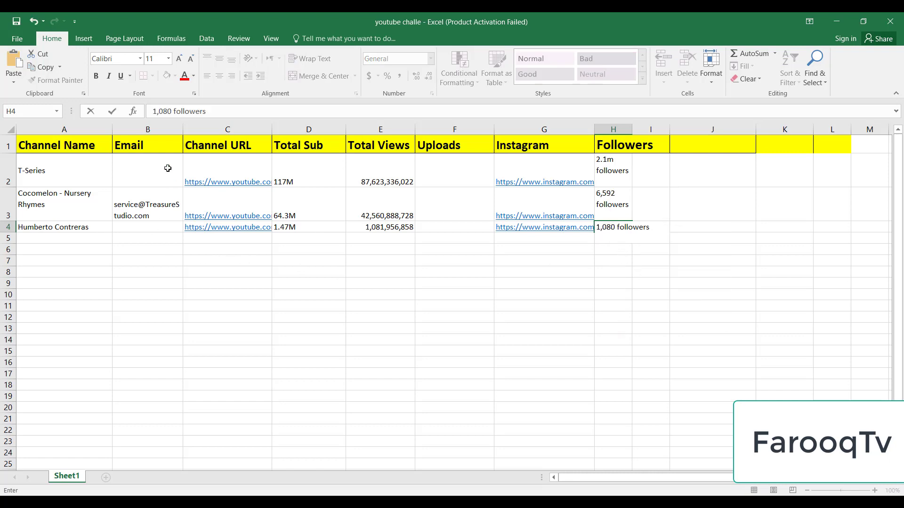
pyautogui.hotkey('alt', 'Tab')
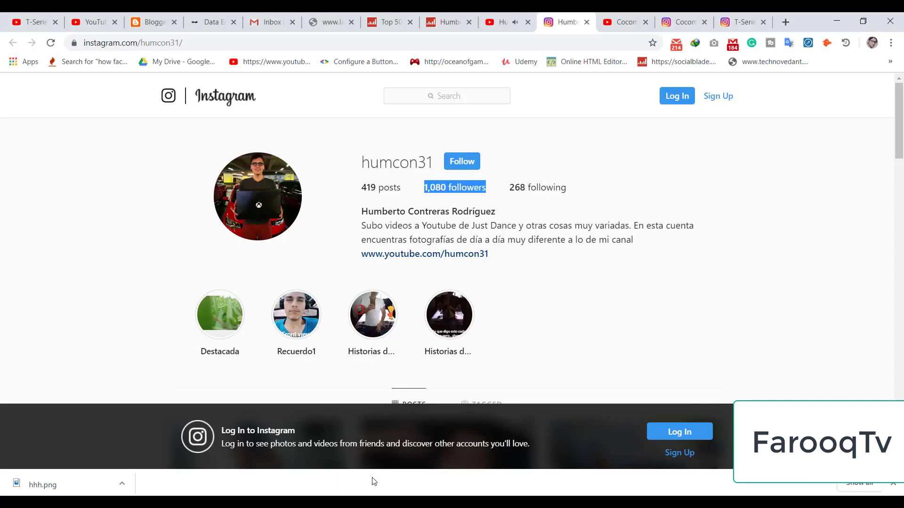
# Open the channel's About page and pass the crosswalk reCAPTCHA to reveal the business e-mail.
pyautogui.click(501, 23)
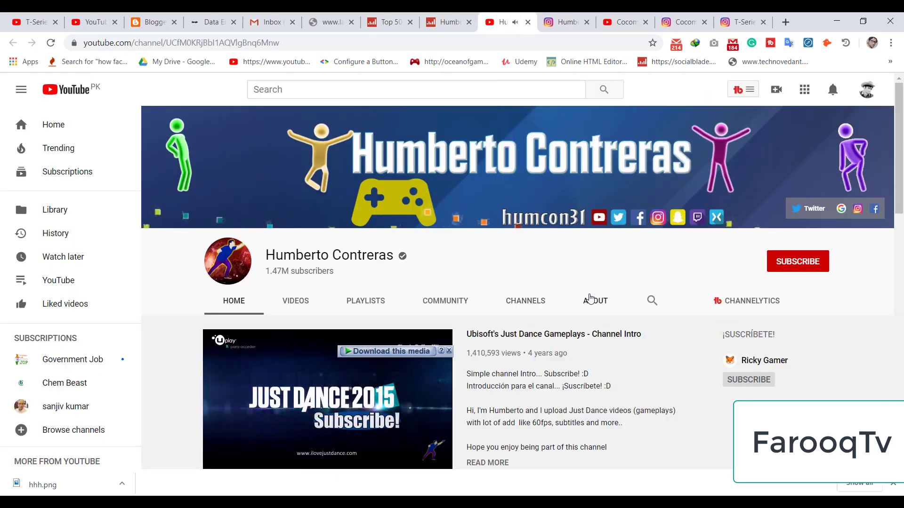
pyautogui.click(594, 300)
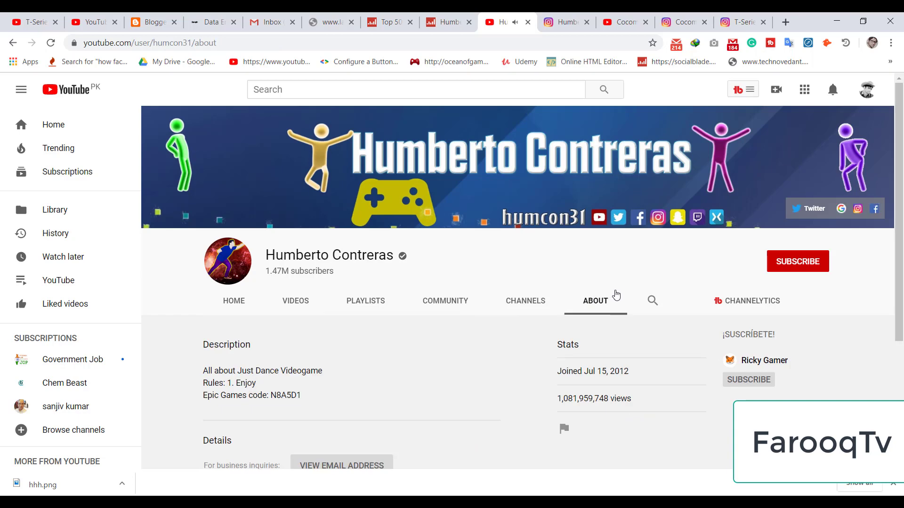
pyautogui.scroll(-3, 212, 367)
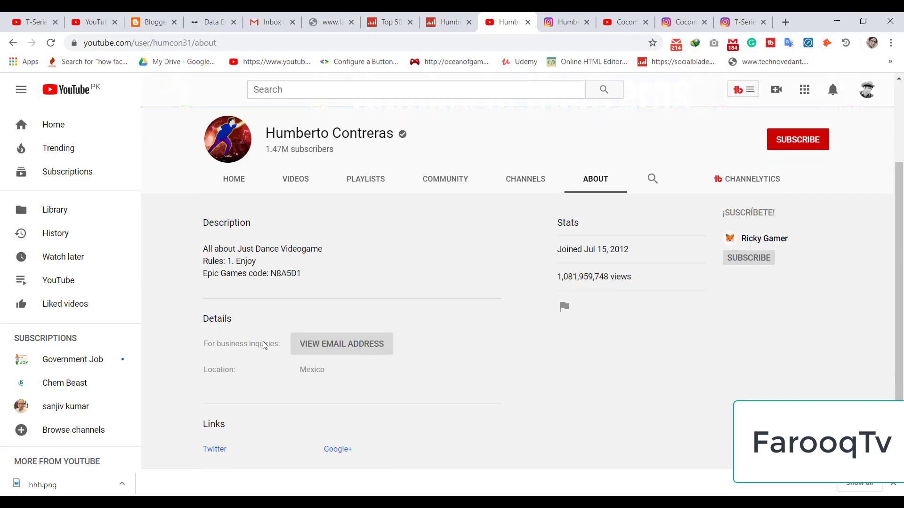
pyautogui.click(335, 347)
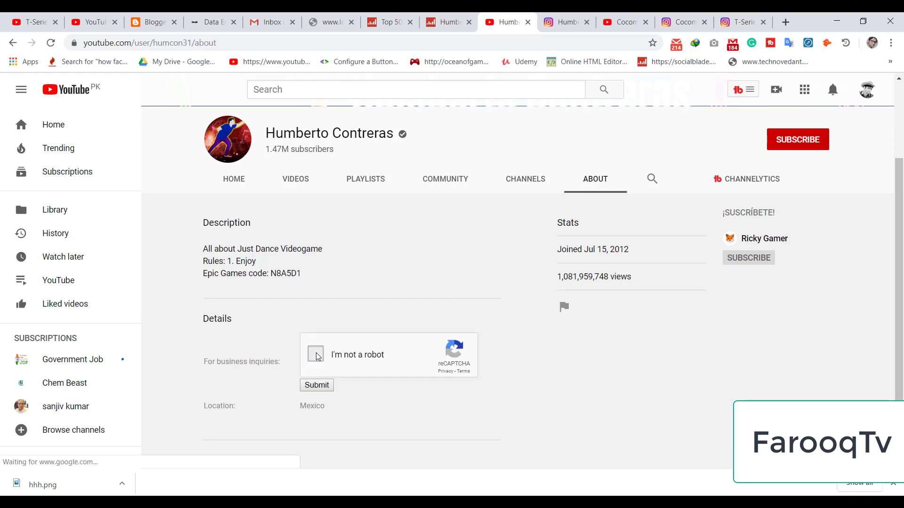
pyautogui.click(321, 356)
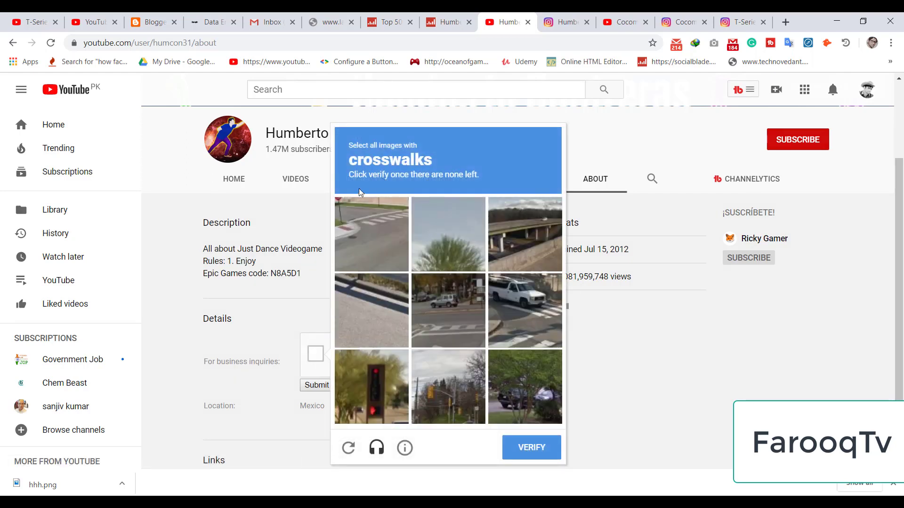
pyautogui.click(364, 241)
pyautogui.click(442, 309)
pyautogui.click(513, 303)
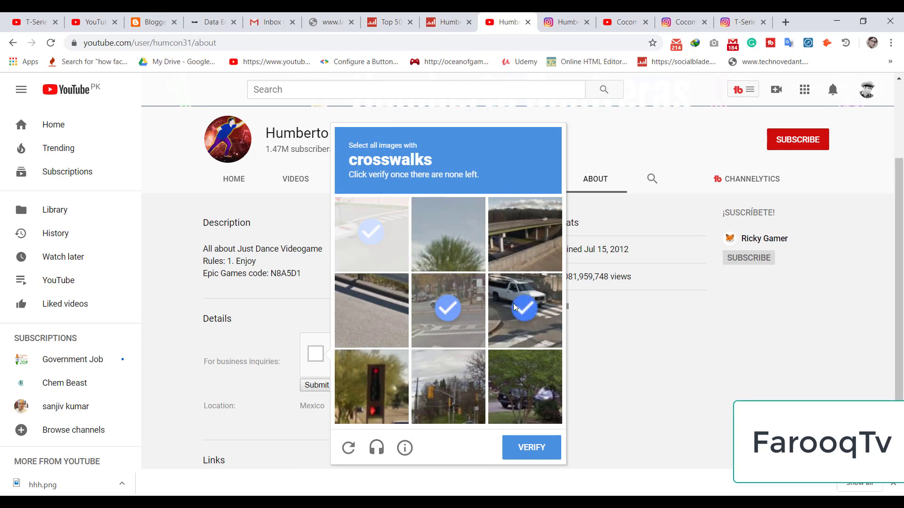
pyautogui.click(531, 449)
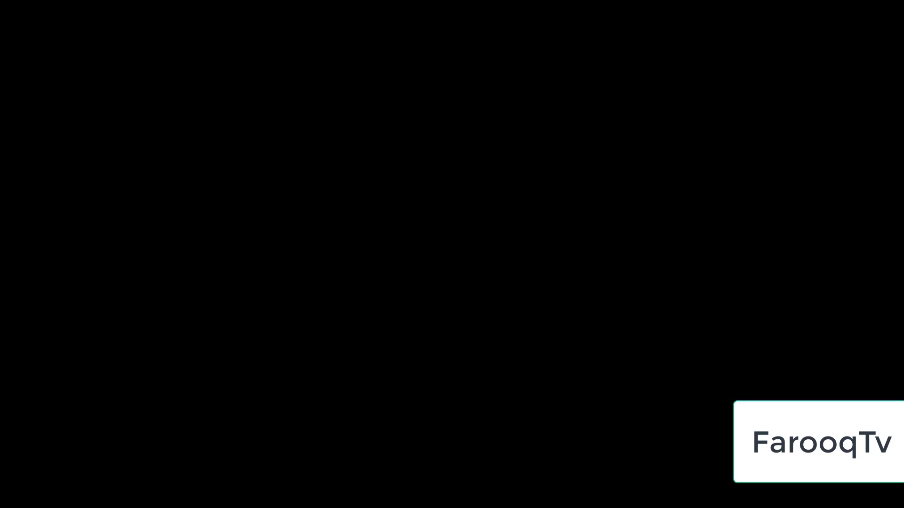
pyautogui.click(543, 444)
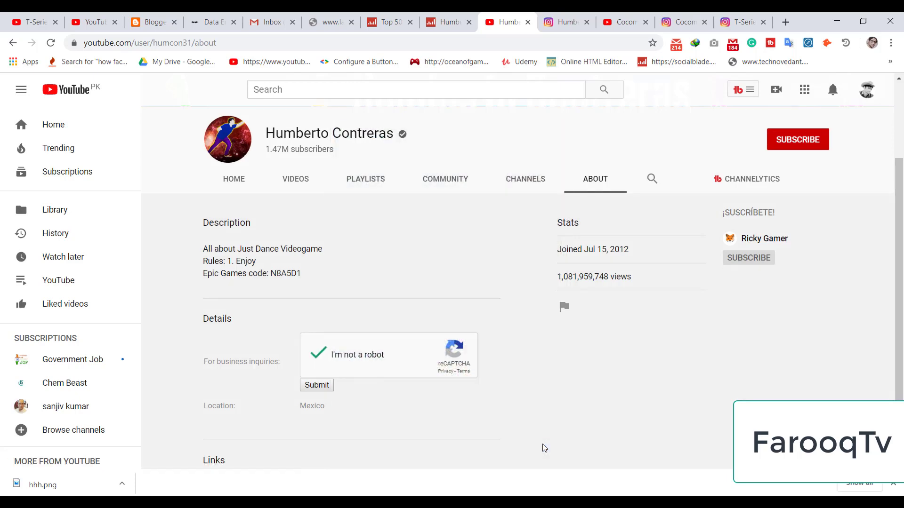
pyautogui.click(317, 386)
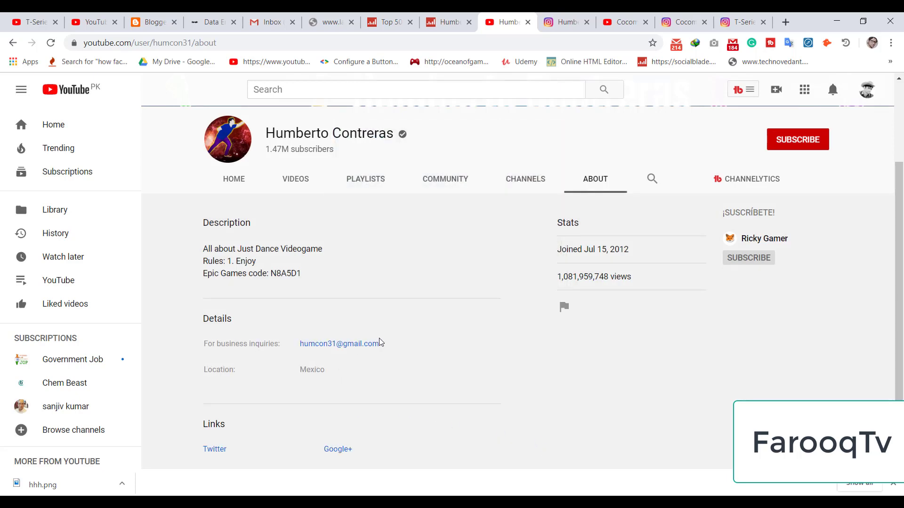
# Select and copy the revealed business e-mail address.
pyautogui.moveTo(388, 350)
pyautogui.mouseDown()
pyautogui.moveTo(330, 342)
pyautogui.moveTo(381, 344)
pyautogui.mouseUp()
pyautogui.hotkey('ctrl', 'c')
pyautogui.rightClick(362, 346)
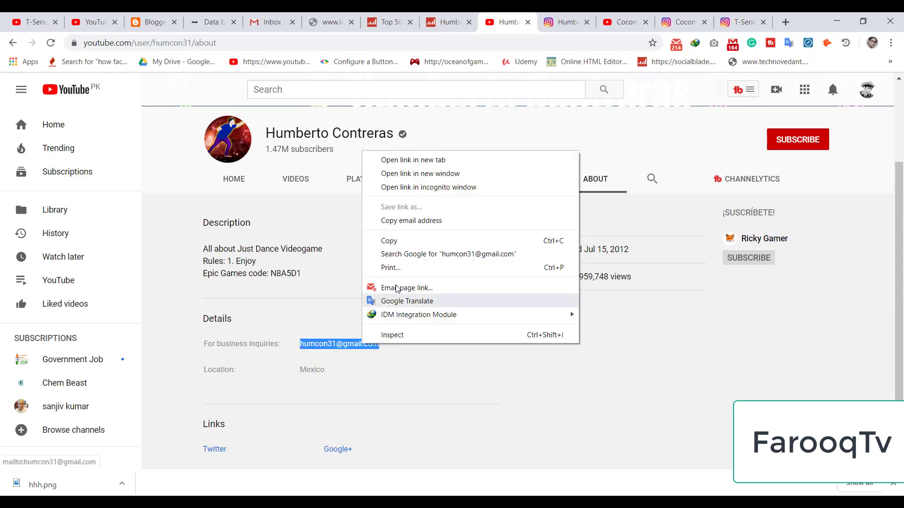
pyautogui.click(391, 241)
# Paste the channel's business e-mail into cell B4.
pyautogui.hotkey('alt', 'Tab')
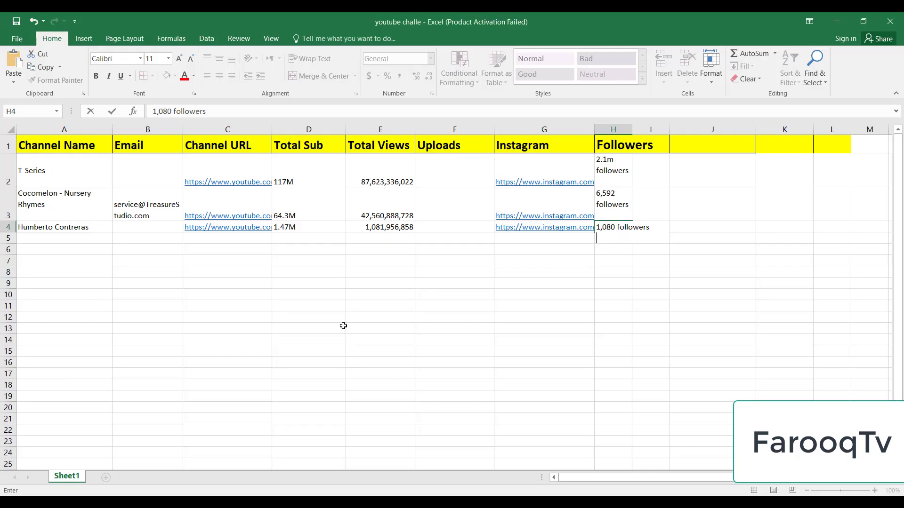
pyautogui.doubleClick(134, 229)
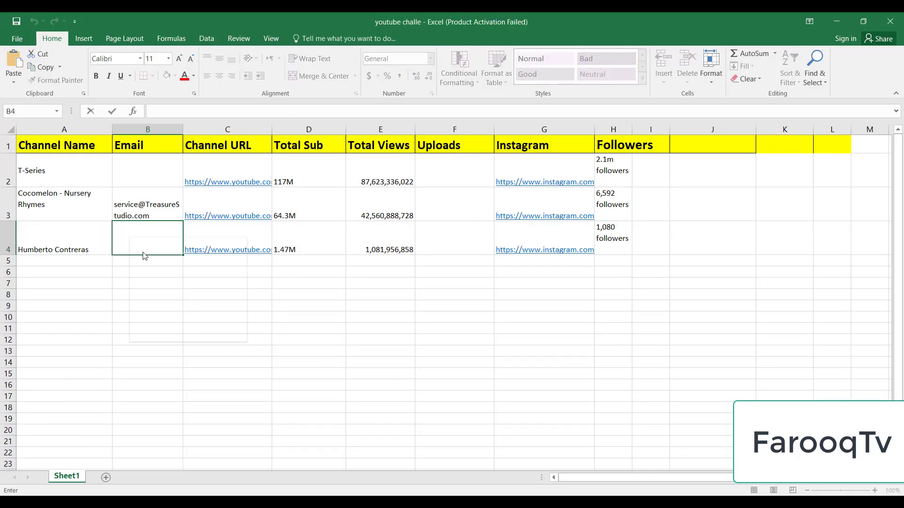
pyautogui.rightClick(132, 238)
pyautogui.click(158, 290)
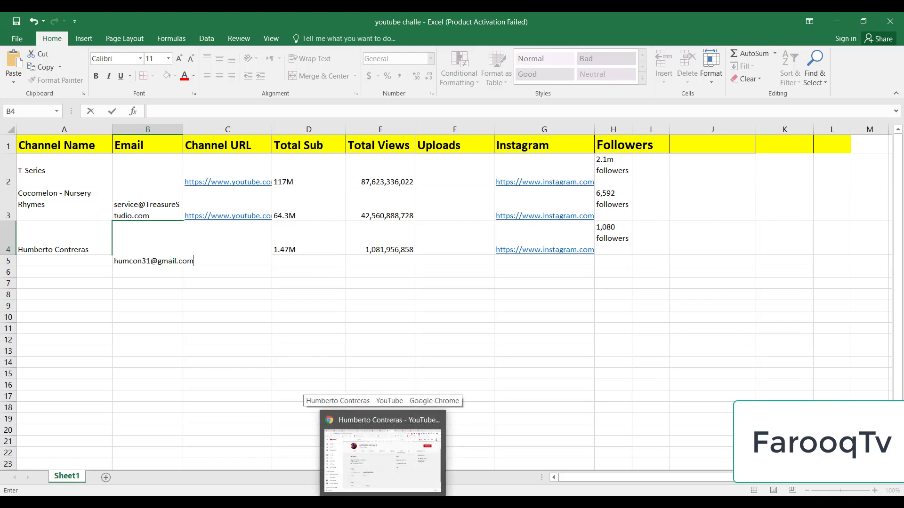
# Enter 'na' in cell B2 and return to the browser.
pyautogui.doubleClick(127, 179)
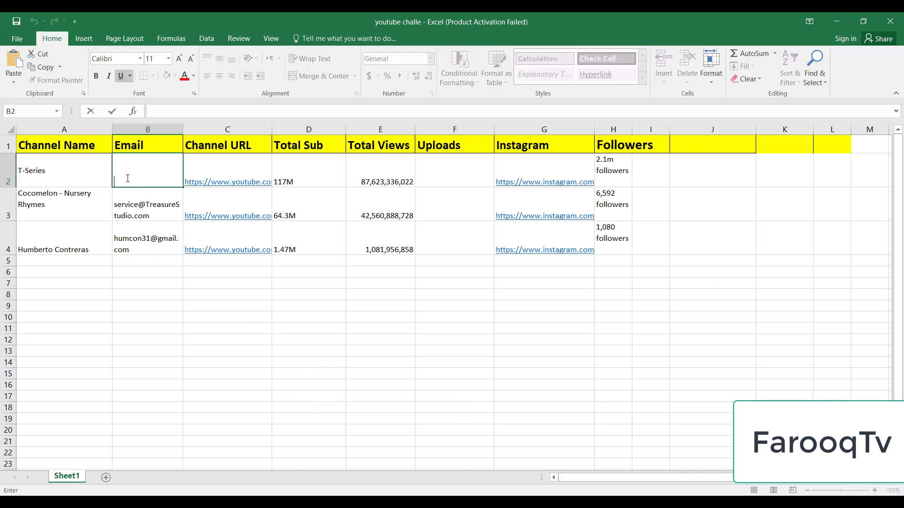
pyautogui.write('na')
pyautogui.hotkey('alt', 'Tab')
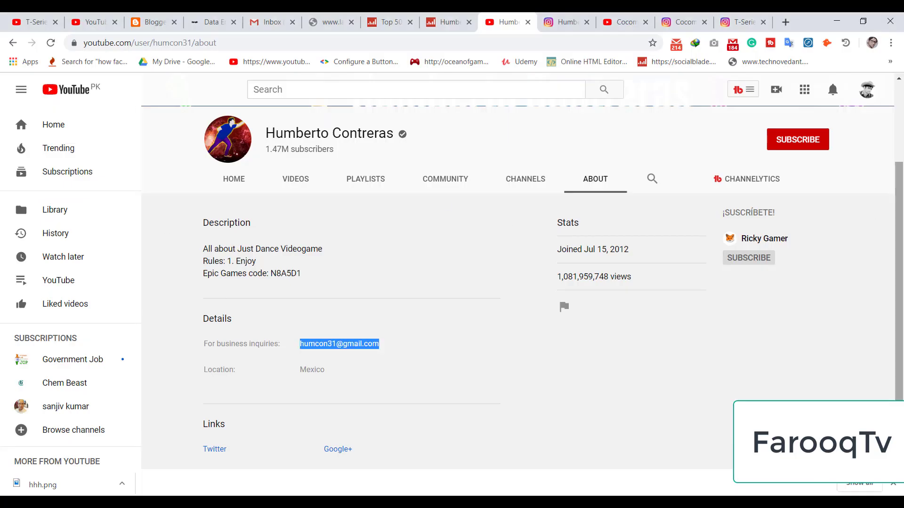
# Scroll the About page back up and bring up the 'collect data from Youtube' PDF in Edge.
pyautogui.scroll(2, 575, 215)
pyautogui.hotkey('alt', 'Tab')
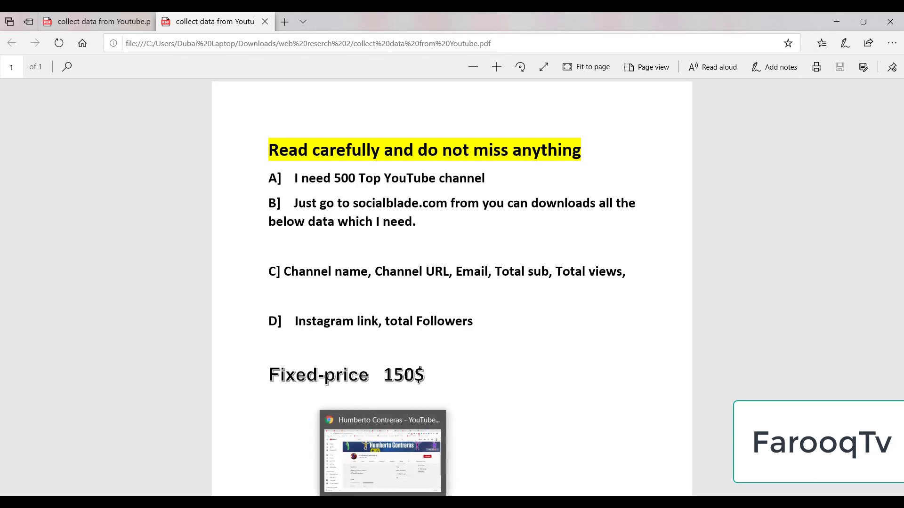
# From the T-Series tab in Chrome, open 'Your channel' via the avatar menu and browse its three uploads.
pyautogui.click(367, 395)
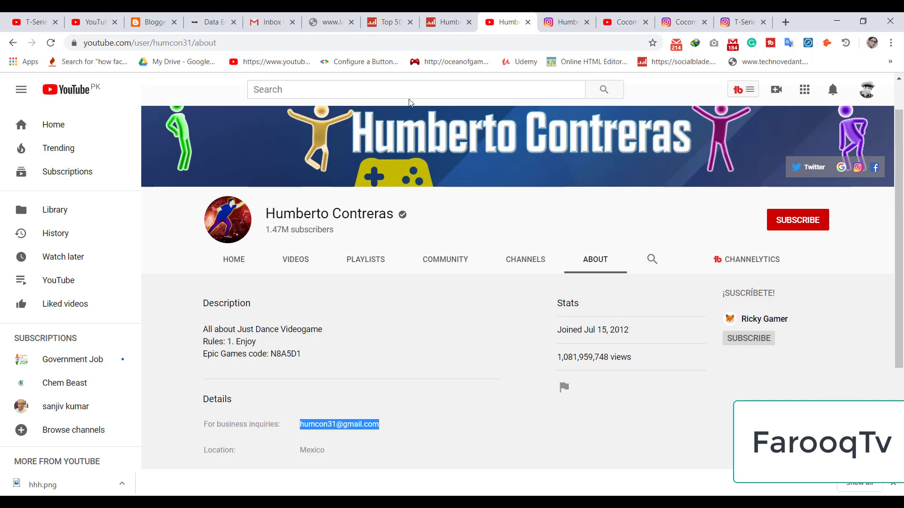
pyautogui.click(37, 22)
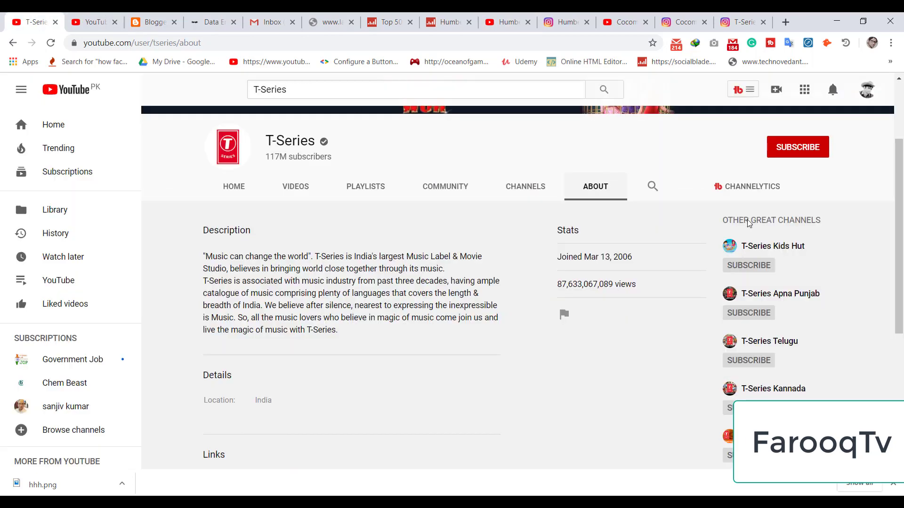
pyautogui.moveTo(899, 175); pyautogui.dragTo(882, 118)
pyautogui.click(867, 90)
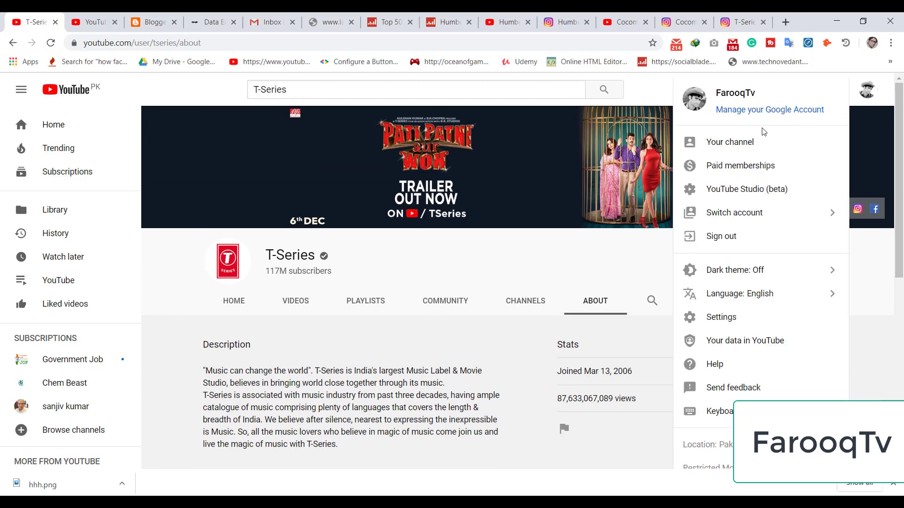
pyautogui.click(732, 143)
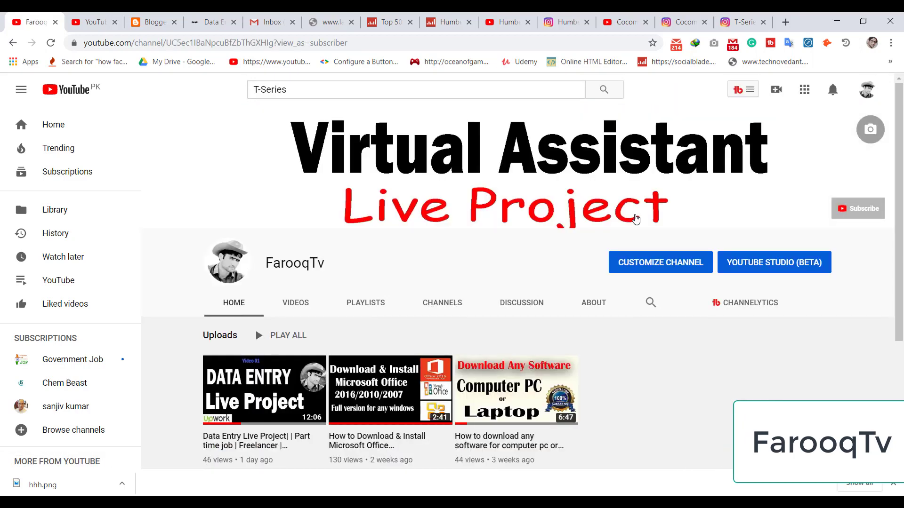
pyautogui.scroll(-2, 471, 250)
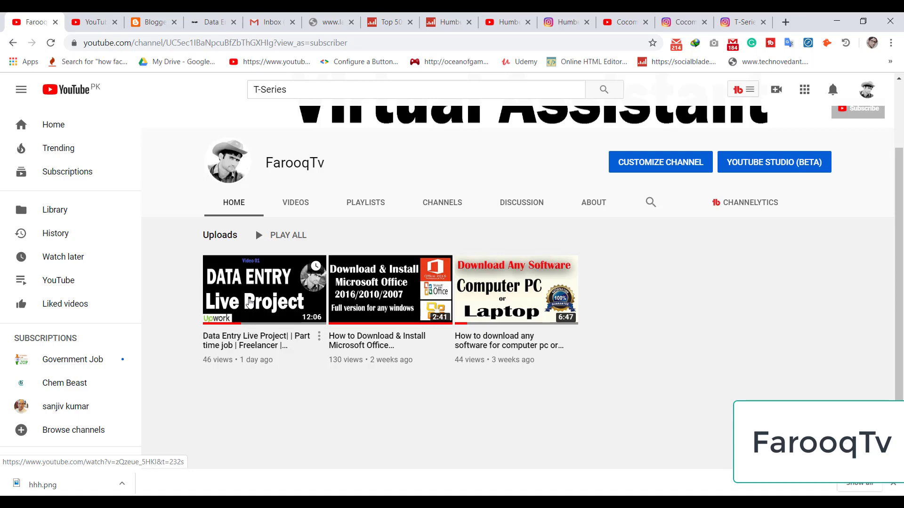
pyautogui.scroll(3, 402, 338)
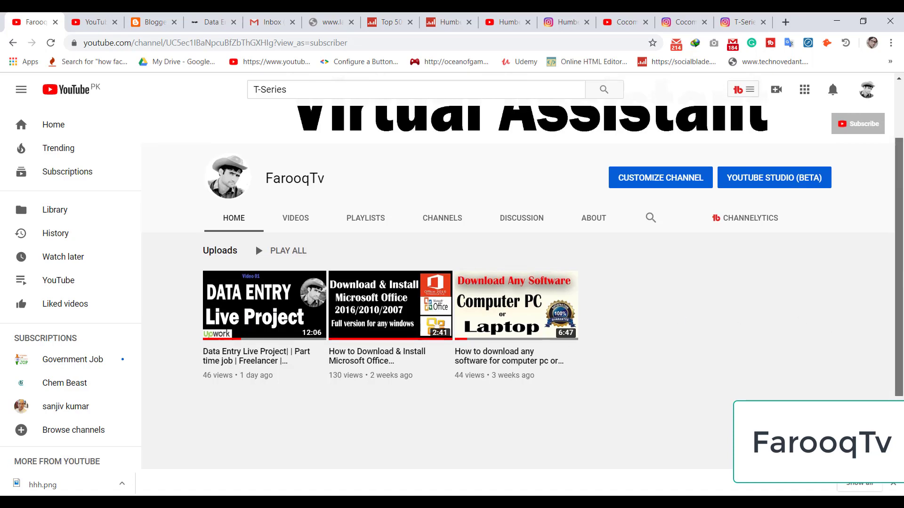